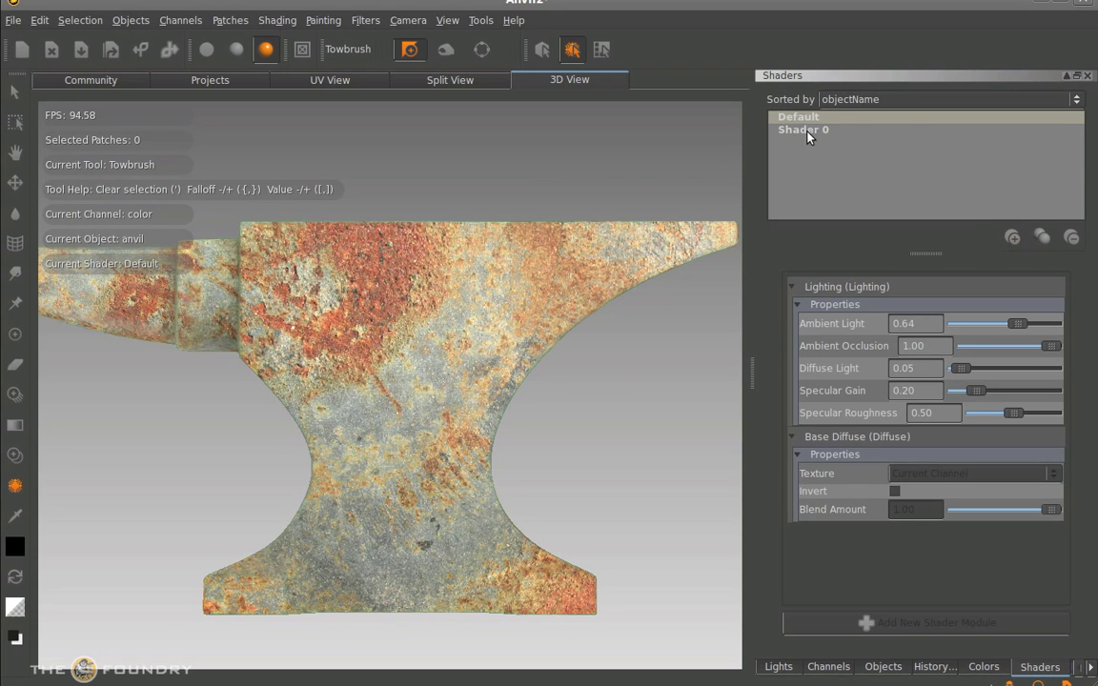
Step: Apply Shader 0 to the anvil with color as base diffuse, ambient light 0.27 and diffuse 0.59
{"action": "left_click", "coordinate": [809, 131]}
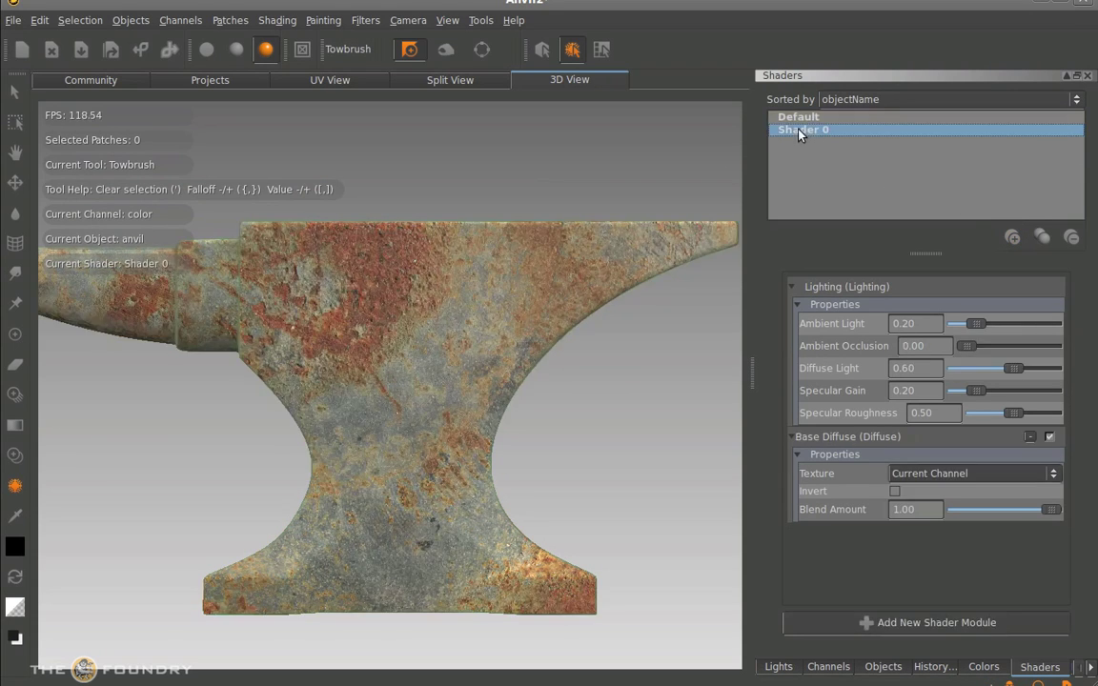
{"action": "left_click", "coordinate": [937, 476]}
{"action": "left_click", "coordinate": [925, 528]}
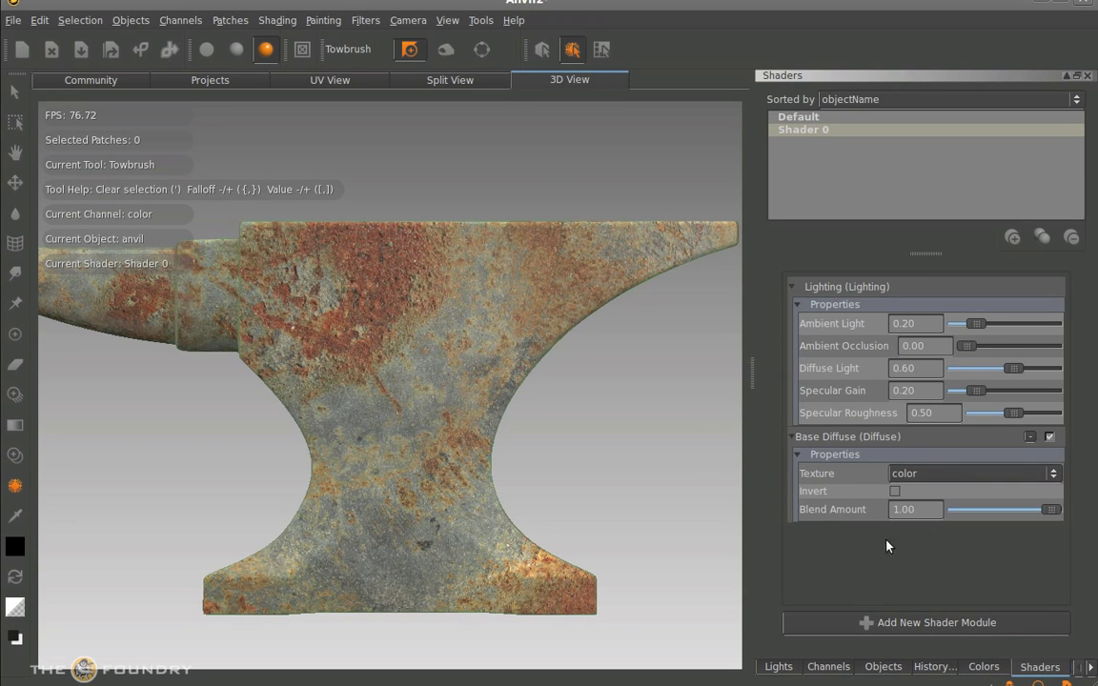
{"action": "mouse_move", "coordinate": [976, 324]}
{"action": "left_mouse_down"}
{"action": "mouse_move", "coordinate": [991, 323]}
{"action": "mouse_move", "coordinate": [990, 346]}
{"action": "mouse_move", "coordinate": [1025, 368]}
{"action": "mouse_move", "coordinate": [986, 391]}
{"action": "mouse_move", "coordinate": [1023, 416]}
{"action": "mouse_move", "coordinate": [1012, 412]}
{"action": "left_mouse_up"}
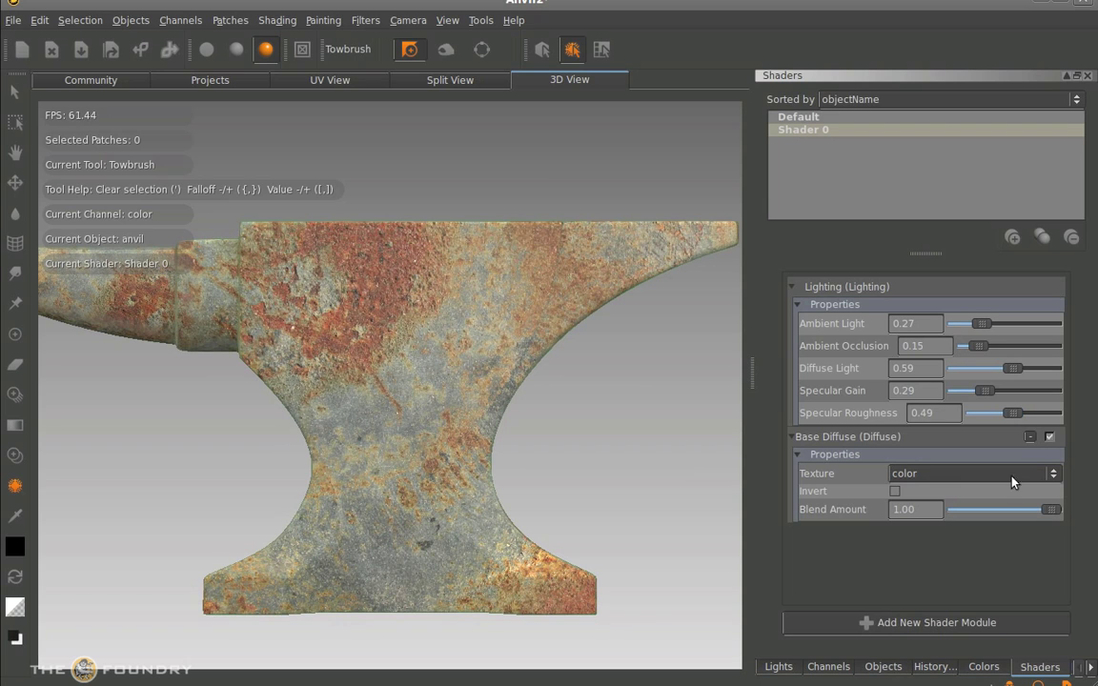
{"action": "left_click", "coordinate": [895, 492]}
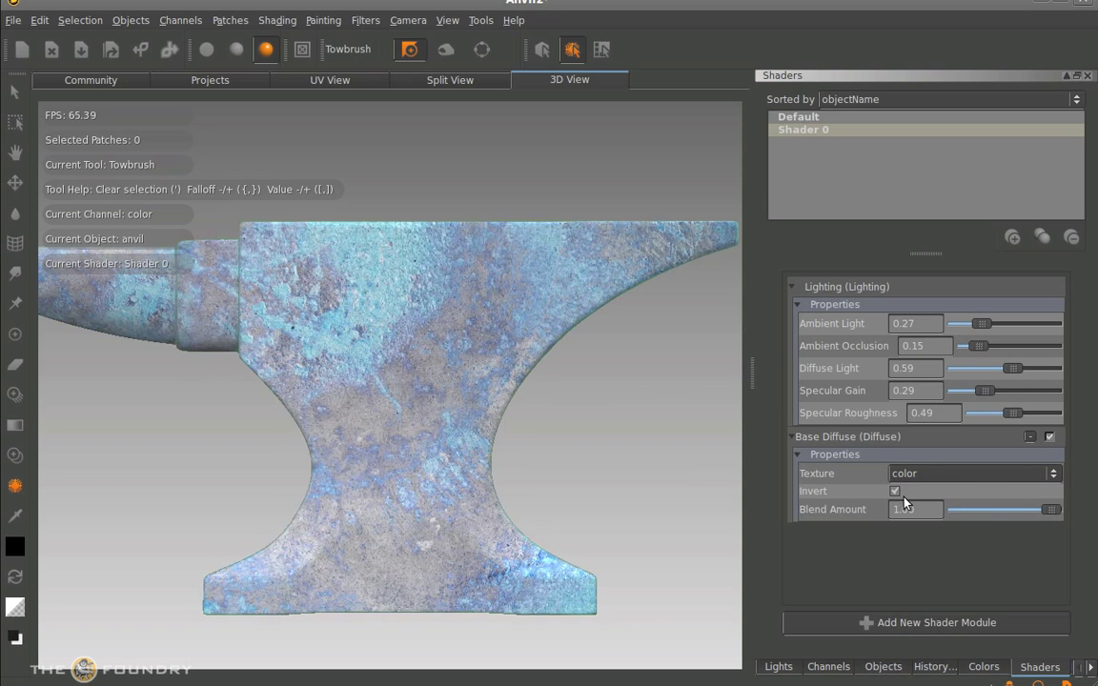
{"action": "left_click", "coordinate": [895, 491]}
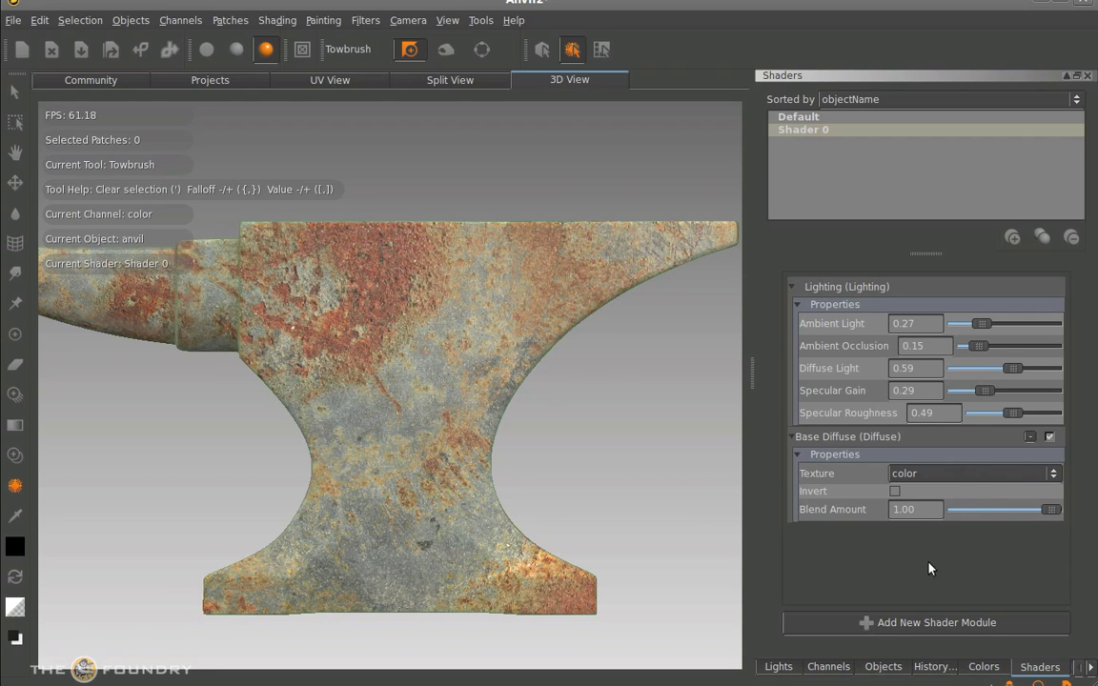
Step: Add a Bump module to Shader 0 using the DispBroad channel as its texture
{"action": "left_click", "coordinate": [869, 625]}
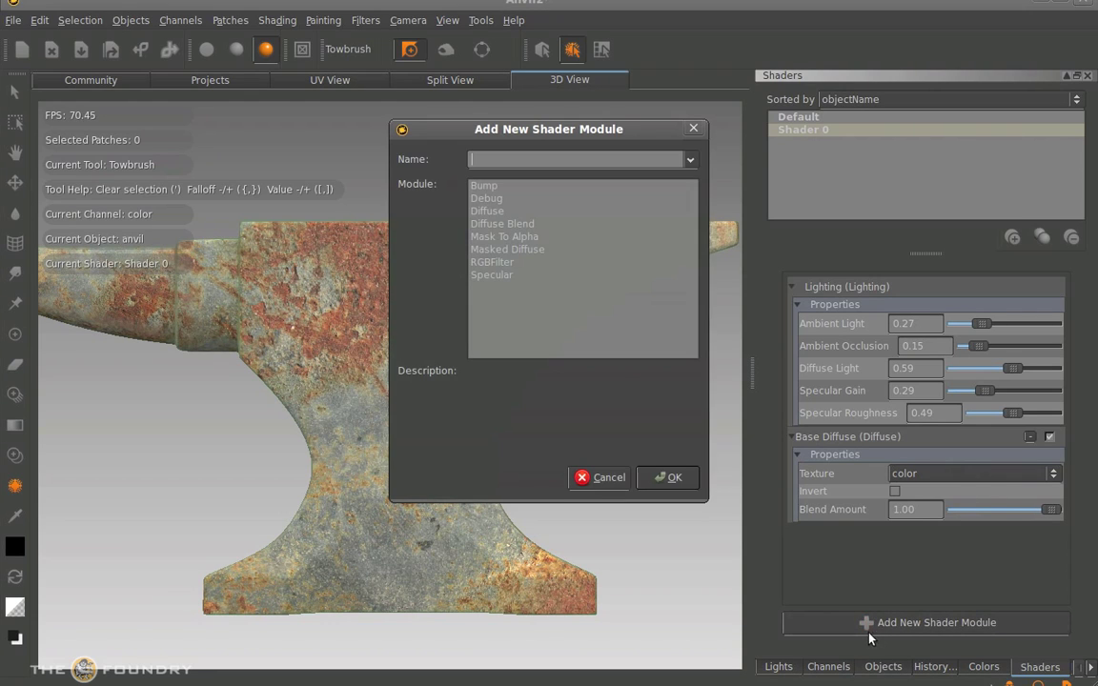
{"action": "left_click", "coordinate": [499, 188]}
{"action": "left_click", "coordinate": [672, 477]}
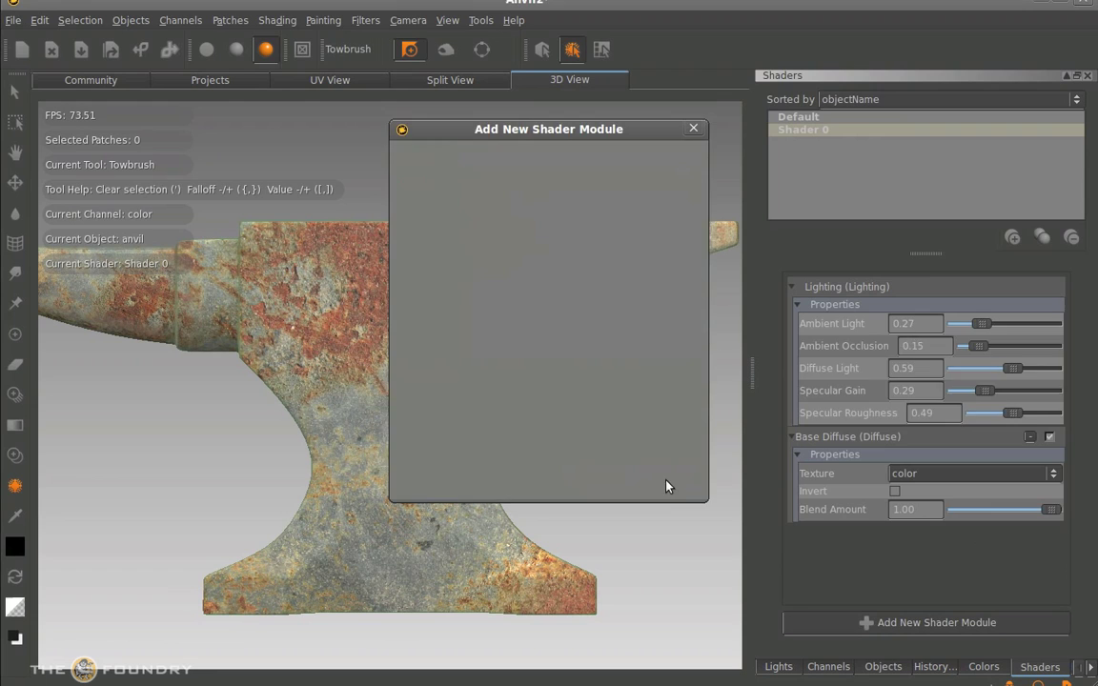
{"action": "left_click", "coordinate": [966, 473]}
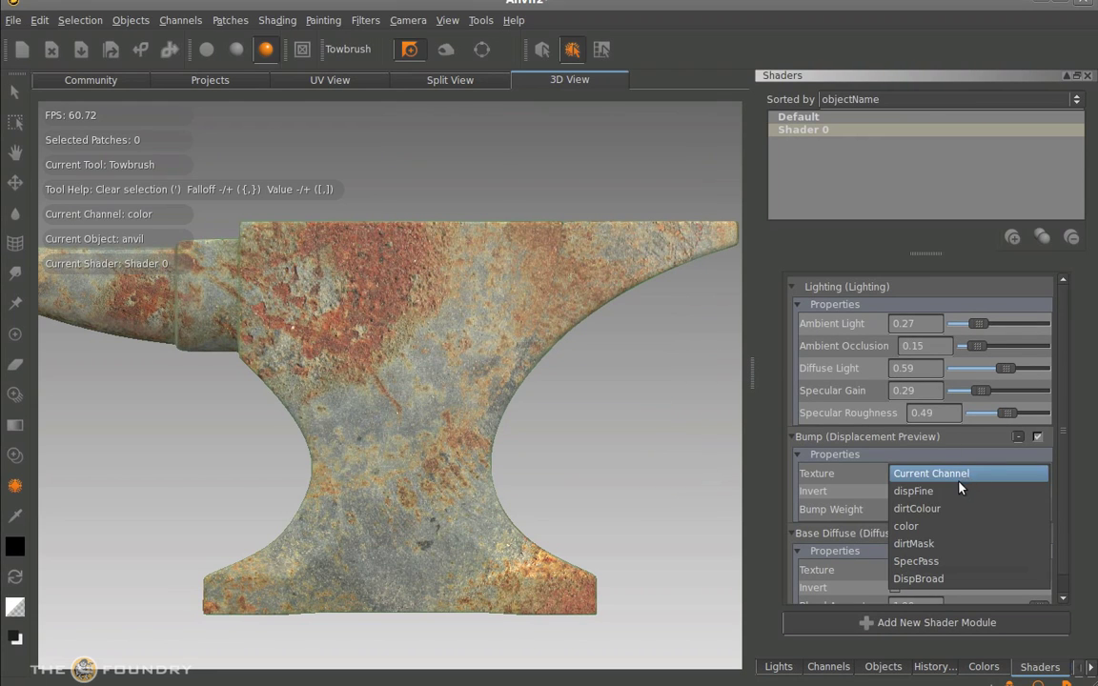
{"action": "left_click", "coordinate": [936, 582]}
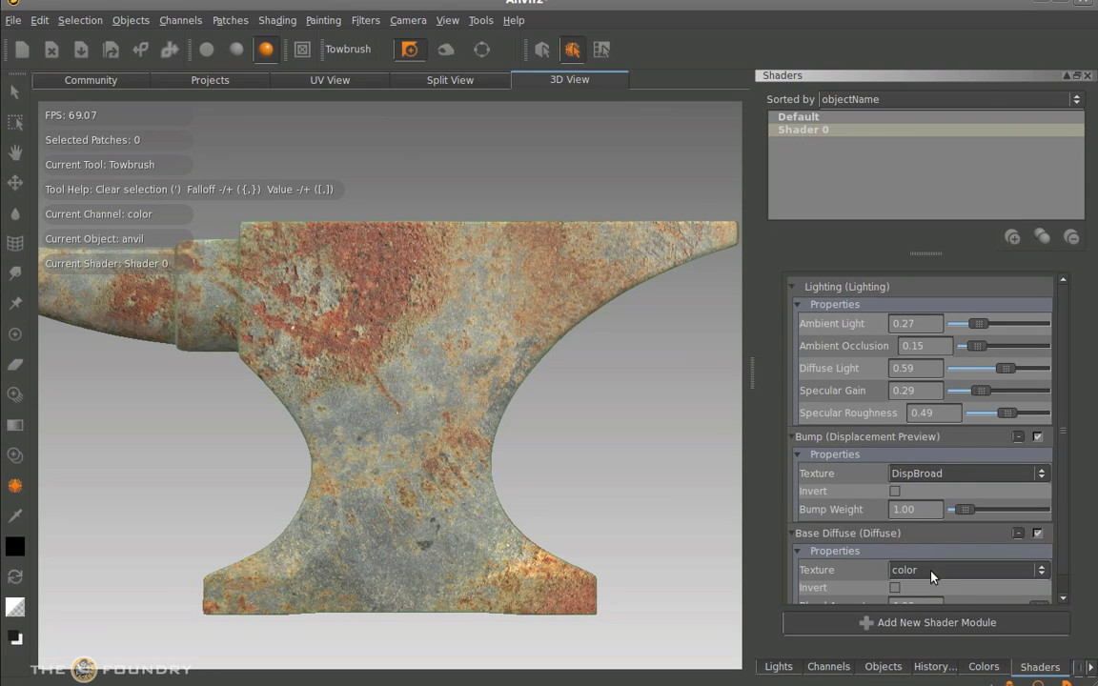
Step: Try bump weights 5.00 and 1.54 with inversion toggled, inspecting the relief from several angles
{"action": "left_click_drag", "start_coordinate": [966, 510], "coordinate": [1009, 510]}
{"action": "left_click", "coordinate": [896, 492]}
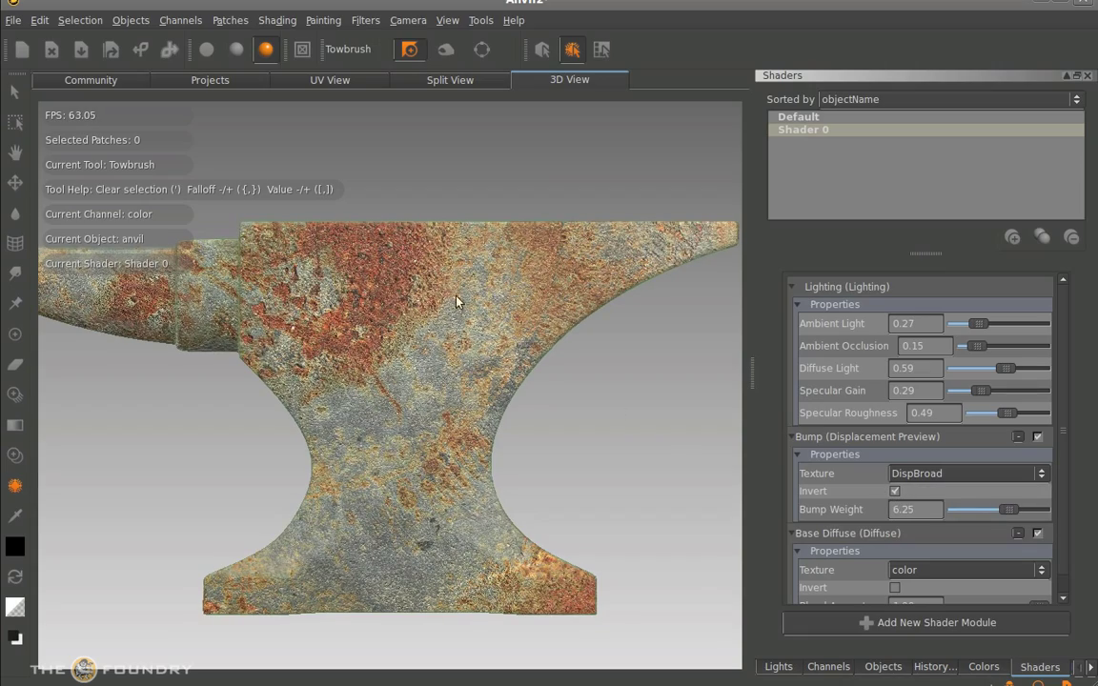
{"action": "middle_click_drag", "start_coordinate": [457, 302], "coordinate": [390, 339]}
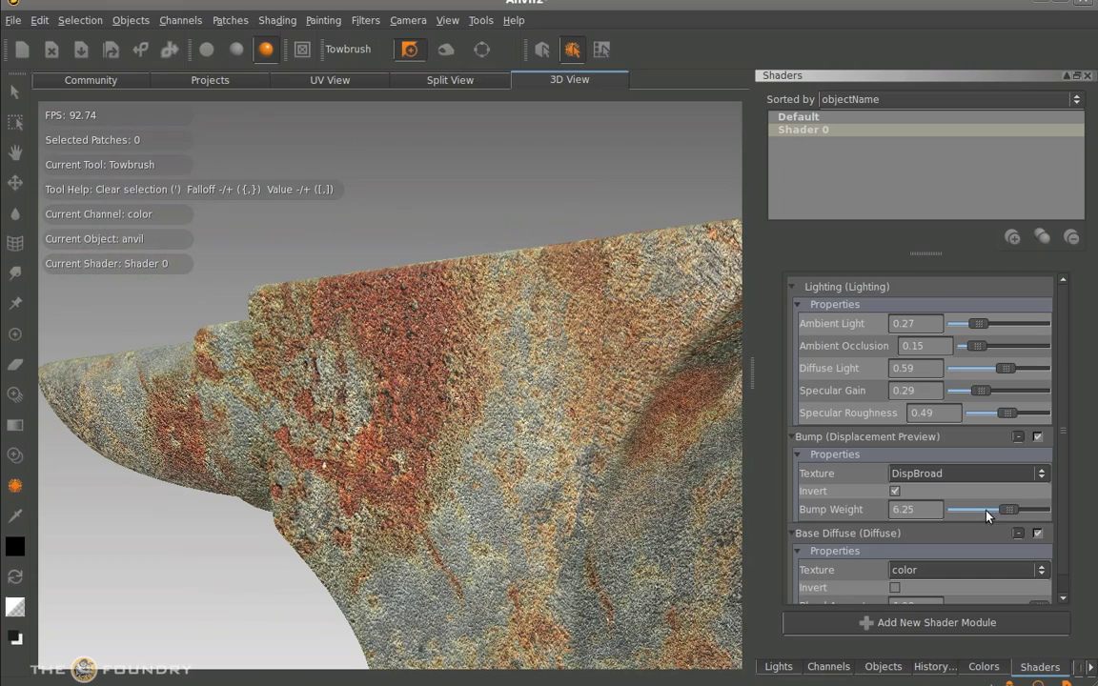
{"action": "left_click_drag", "start_coordinate": [1001, 510], "coordinate": [969, 510]}
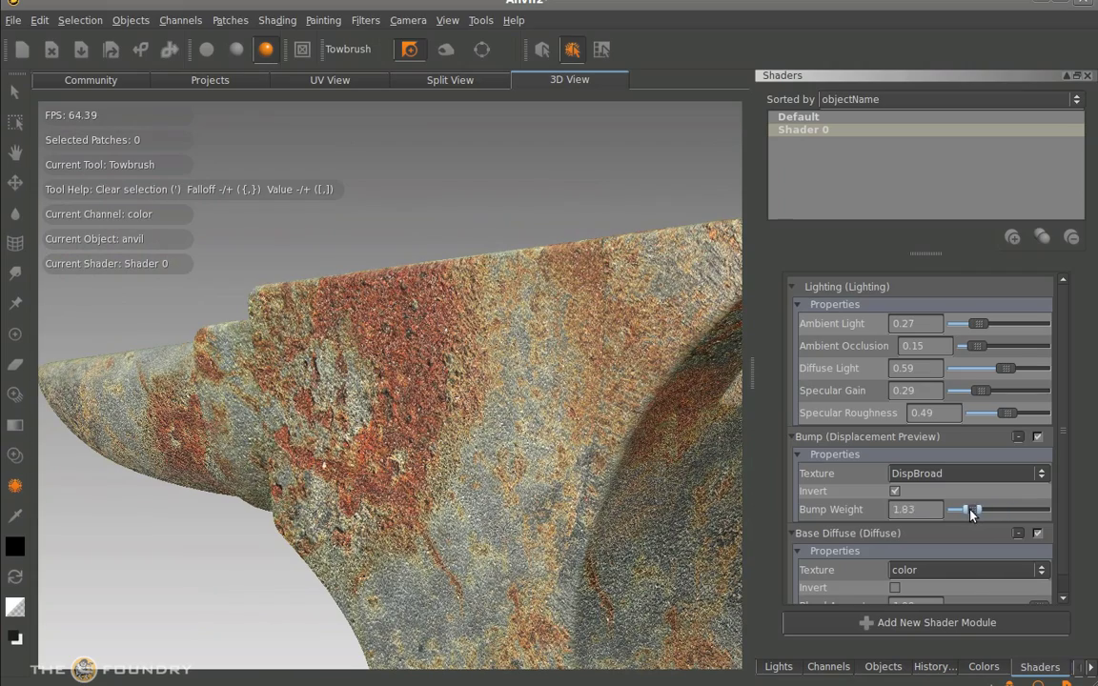
{"action": "left_click", "coordinate": [896, 489]}
{"action": "middle_click_drag", "start_coordinate": [453, 415], "coordinate": [504, 477]}
{"action": "left_click", "coordinate": [896, 490]}
{"action": "middle_click_drag", "start_coordinate": [591, 534], "coordinate": [591, 362]}
Step: Settle the bump at weight 4.81 with inversion on, checking the anvil's top edge
{"action": "left_click_drag", "start_coordinate": [967, 512], "coordinate": [1039, 510]}
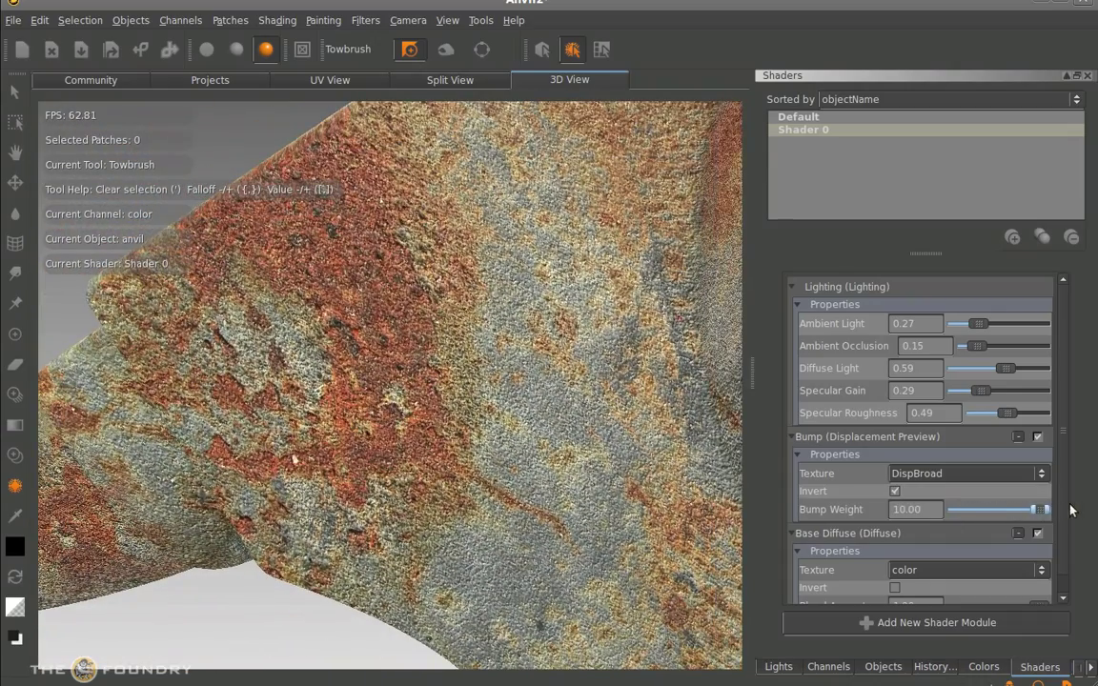
{"action": "middle_click_drag", "start_coordinate": [458, 472], "coordinate": [705, 419]}
{"action": "left_click_drag", "start_coordinate": [1039, 510], "coordinate": [969, 513]}
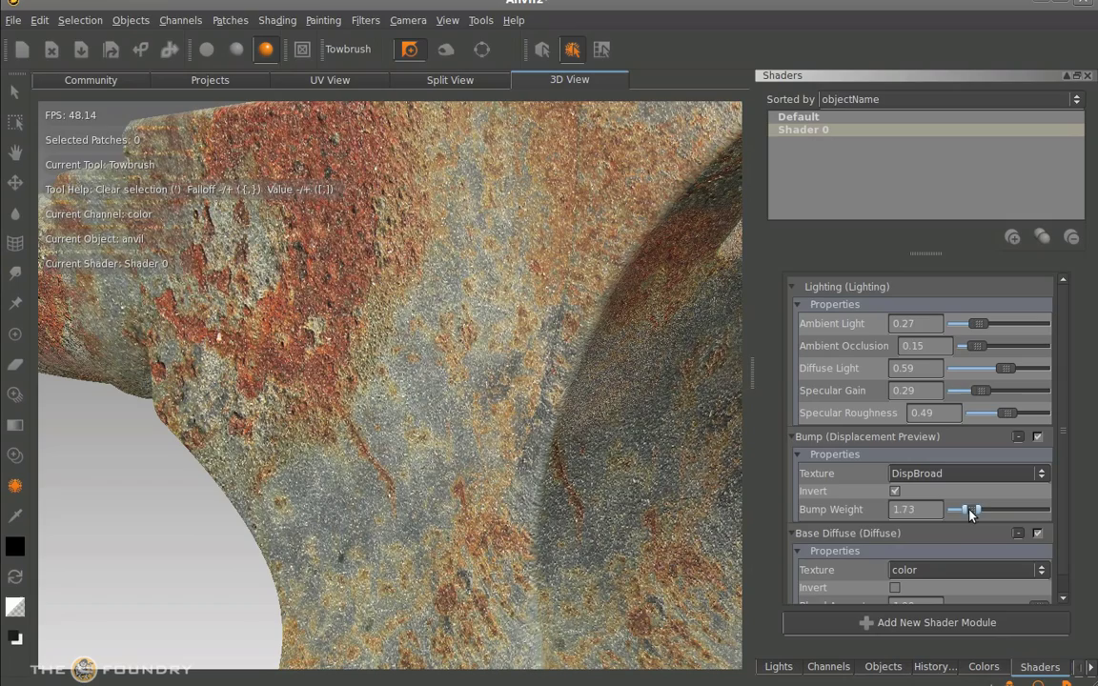
{"action": "middle_click_drag", "start_coordinate": [495, 429], "coordinate": [435, 394]}
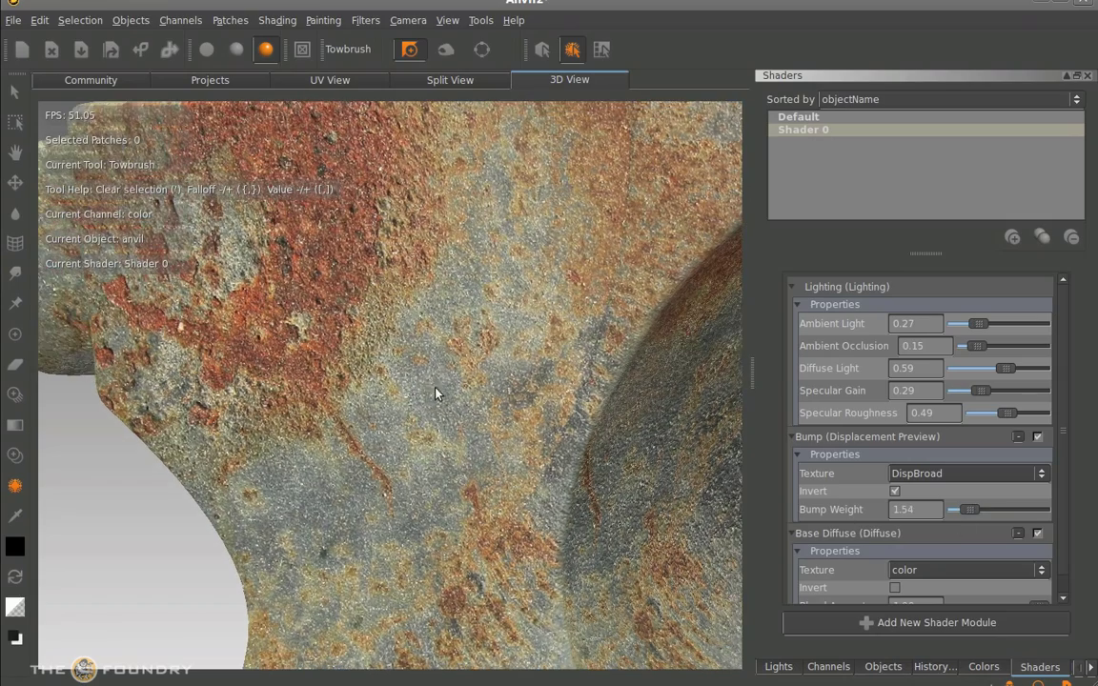
{"action": "left_click", "coordinate": [895, 491]}
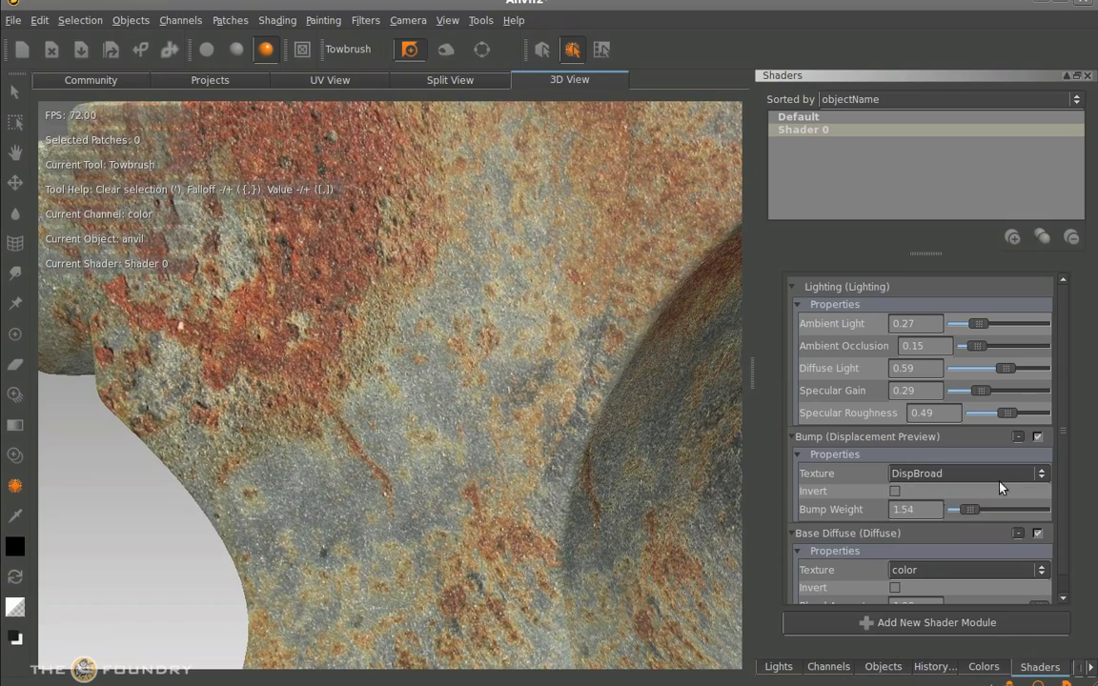
{"action": "left_click_drag", "start_coordinate": [969, 510], "coordinate": [996, 512]}
{"action": "left_click_drag", "start_coordinate": [724, 481], "coordinate": [550, 492], "text": "alt"}
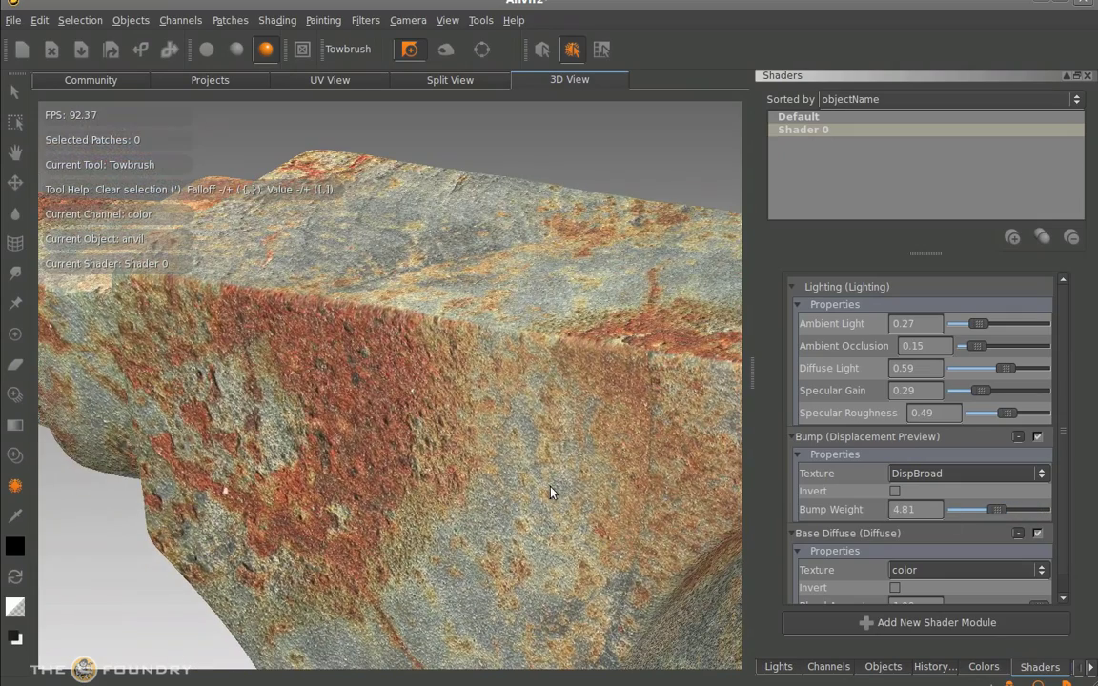
{"action": "left_click", "coordinate": [894, 491]}
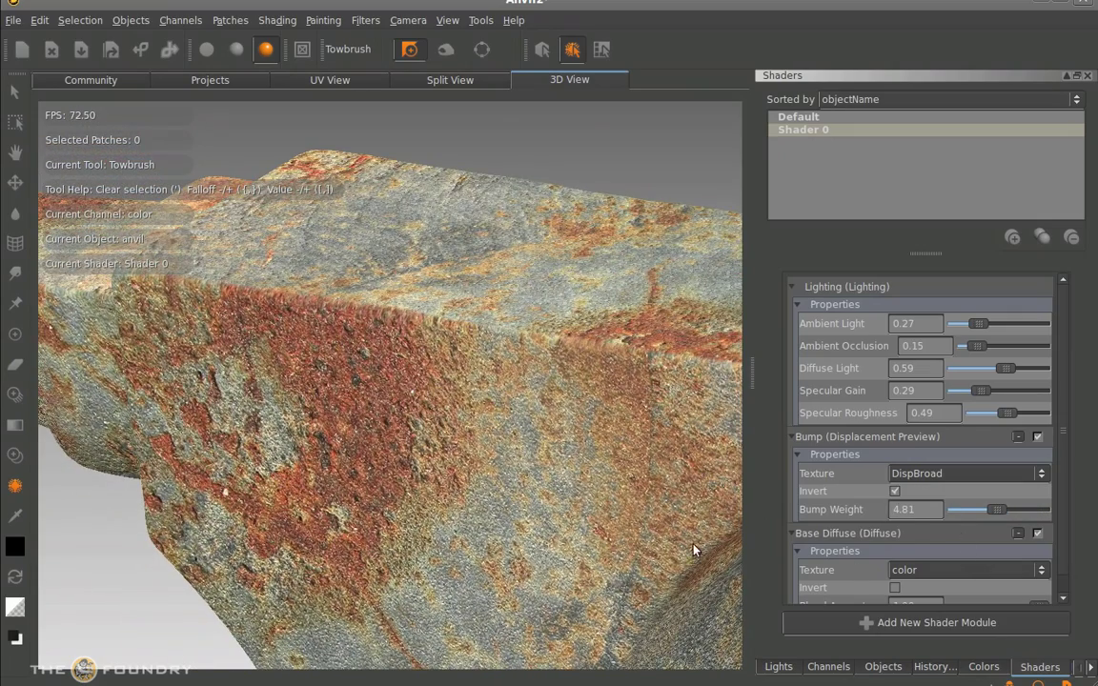
Step: Add a Specular module to Shader 0
{"action": "left_click_drag", "start_coordinate": [624, 489], "coordinate": [629, 457], "text": "alt"}
{"action": "left_click", "coordinate": [915, 622]}
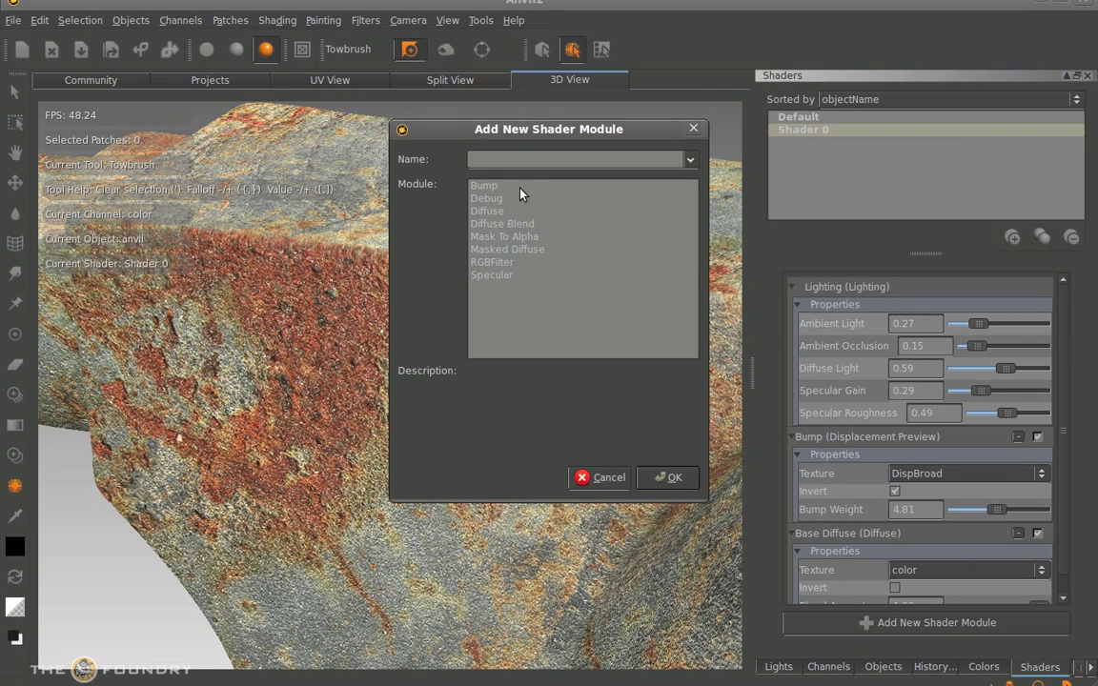
{"action": "left_click", "coordinate": [494, 275]}
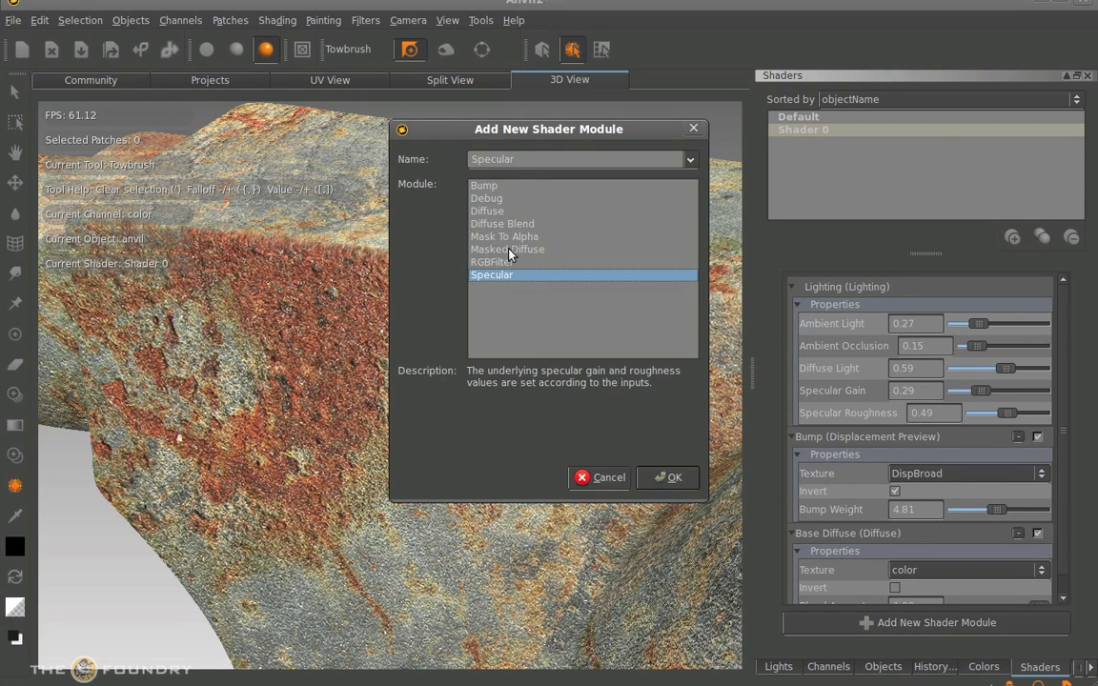
{"action": "left_click", "coordinate": [501, 262]}
{"action": "left_click", "coordinate": [505, 249]}
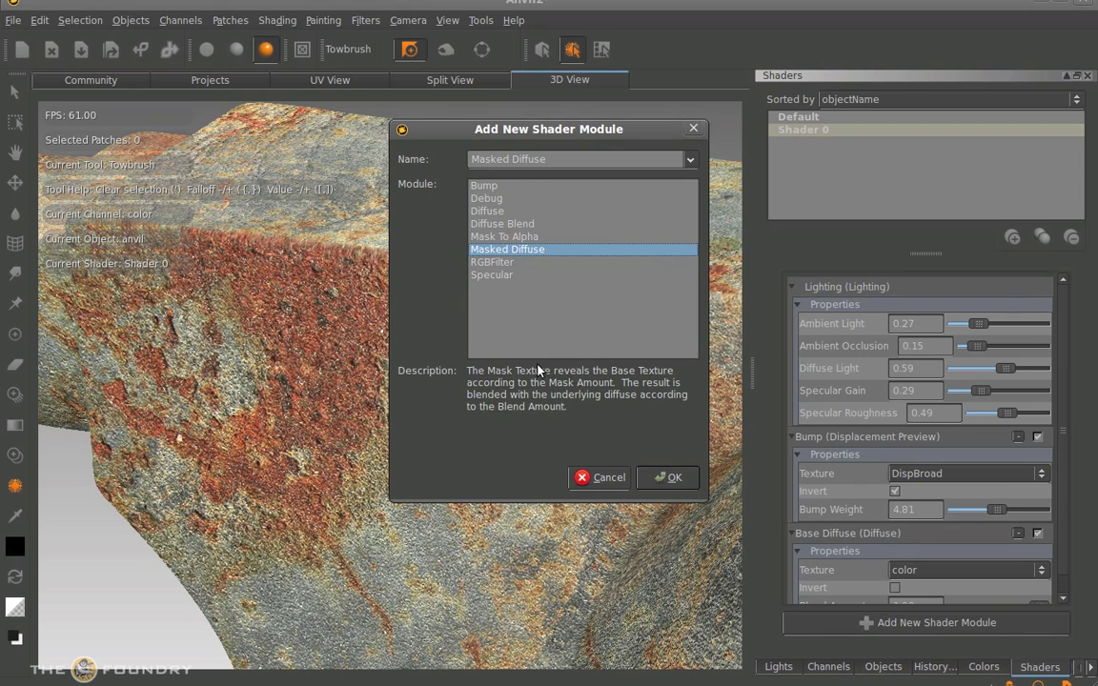
{"action": "left_click", "coordinate": [505, 237]}
{"action": "left_click", "coordinate": [494, 276]}
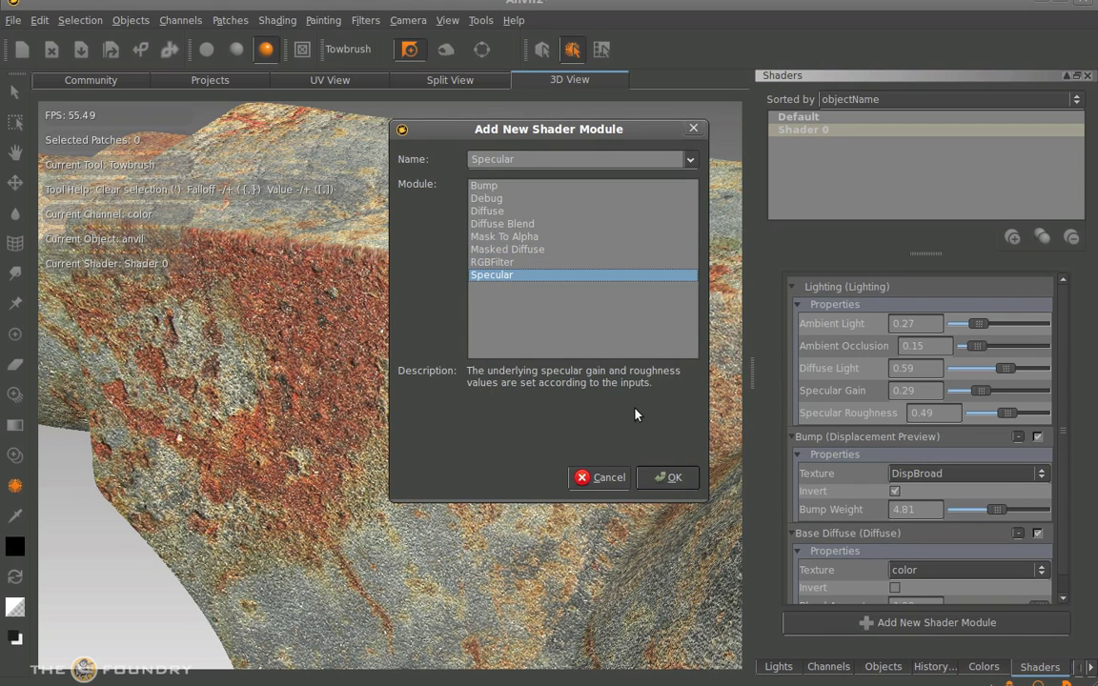
{"action": "left_click", "coordinate": [667, 478]}
Step: Set the Specular gain texture to color and the roughness and colour textures to SpecPass
{"action": "scroll", "coordinate": [1065, 436], "scroll_direction": "down", "scroll_amount": 3}
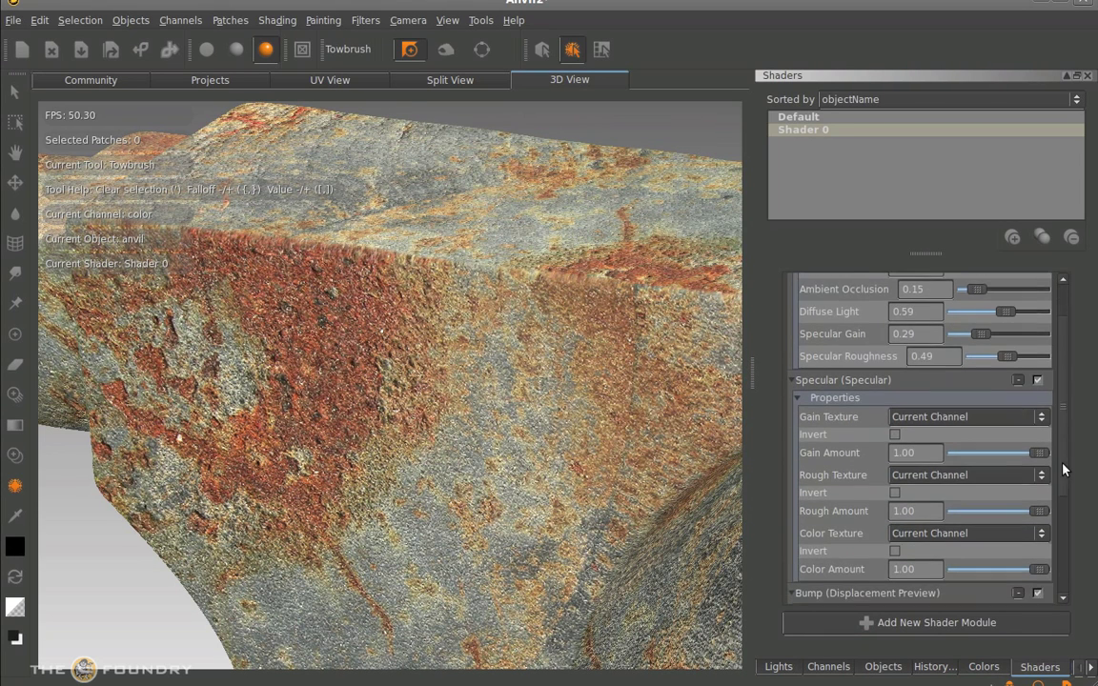
{"action": "left_click", "coordinate": [930, 397]}
{"action": "left_click", "coordinate": [932, 487]}
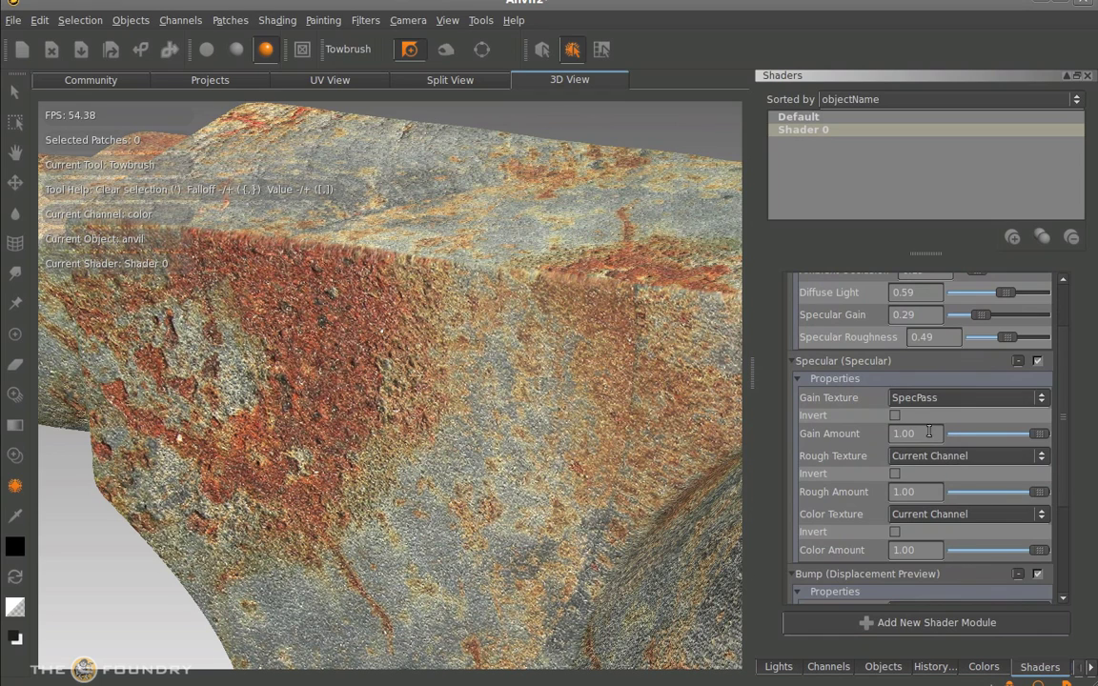
{"action": "left_click", "coordinate": [944, 397]}
{"action": "left_click", "coordinate": [917, 363]}
{"action": "left_click", "coordinate": [962, 455]}
{"action": "left_click", "coordinate": [932, 544]}
{"action": "left_click", "coordinate": [929, 514]}
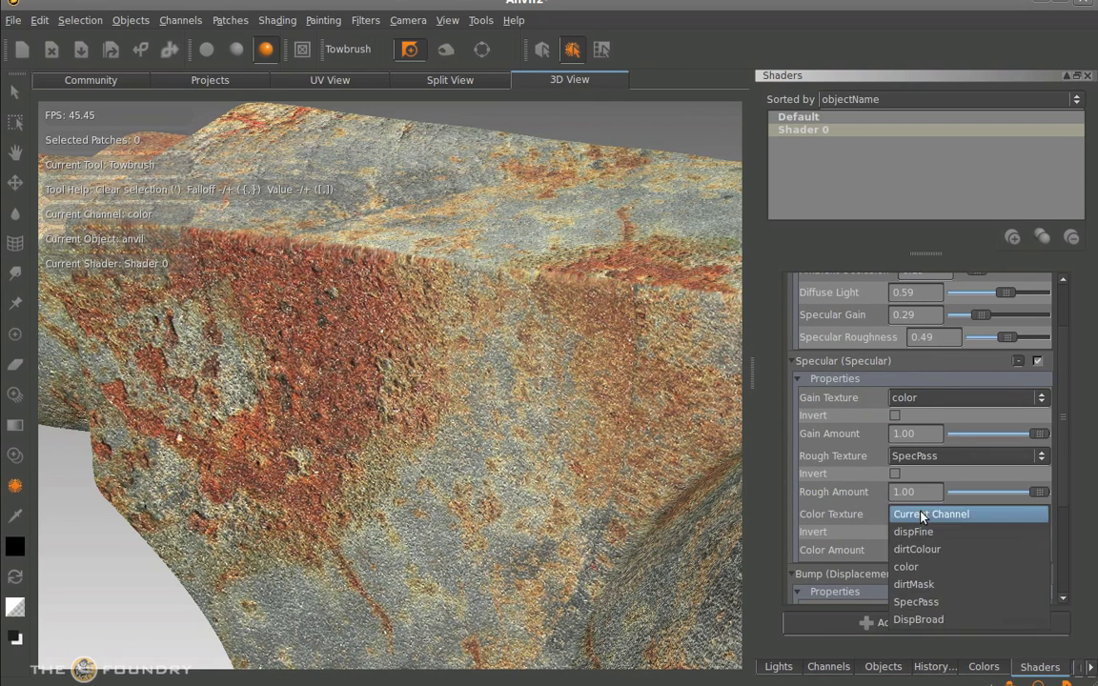
{"action": "left_click", "coordinate": [927, 601]}
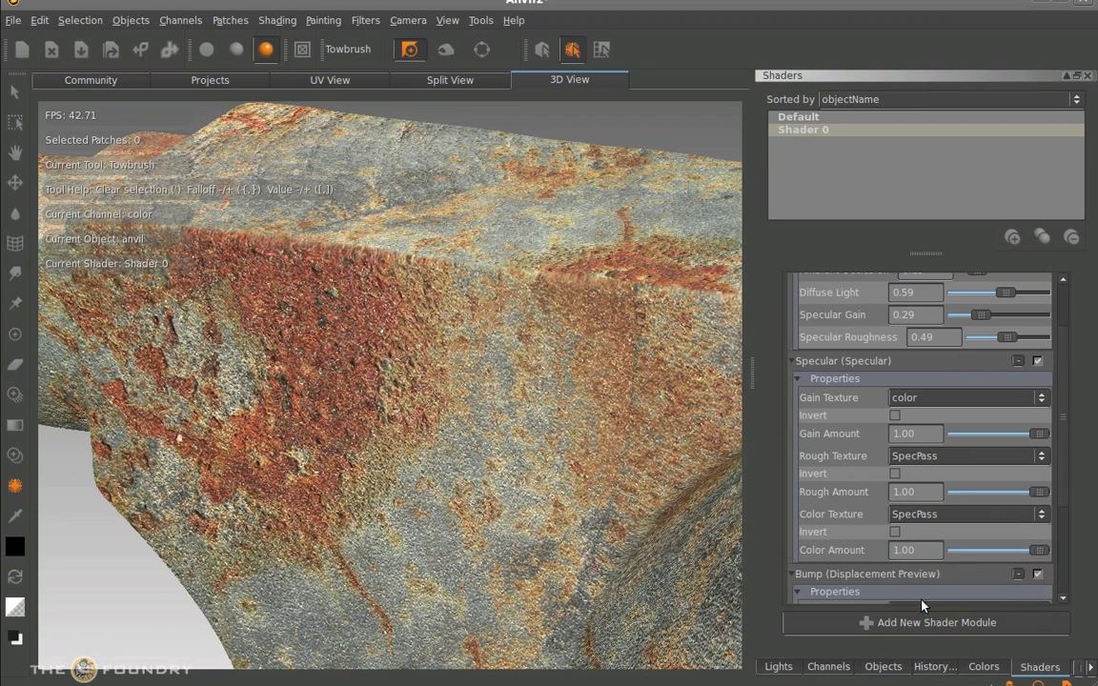
Step: Try different specular gain, rough and colour amounts, briefly inverting the roughness and gain textures
{"action": "left_click", "coordinate": [895, 474]}
{"action": "left_click", "coordinate": [896, 476]}
{"action": "left_click_drag", "start_coordinate": [981, 315], "coordinate": [1030, 318]}
{"action": "left_click_drag", "start_coordinate": [1028, 433], "coordinate": [992, 448]}
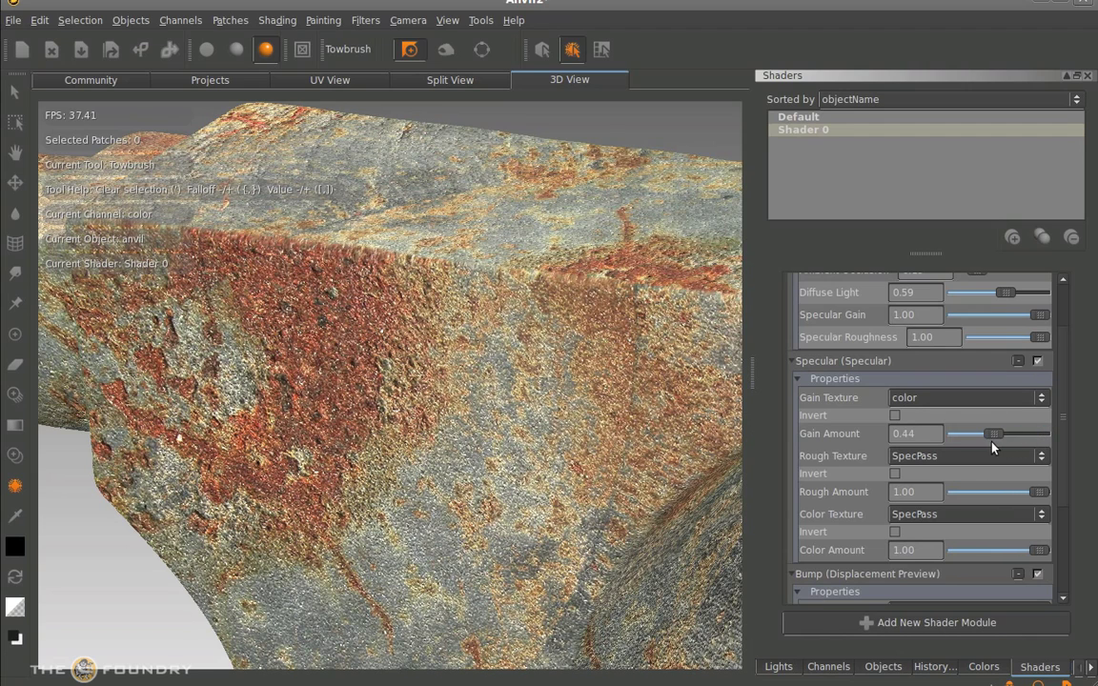
{"action": "left_click", "coordinate": [894, 416]}
{"action": "left_click_drag", "start_coordinate": [1034, 493], "coordinate": [1006, 492]}
{"action": "left_click_drag", "start_coordinate": [1035, 550], "coordinate": [1014, 553]}
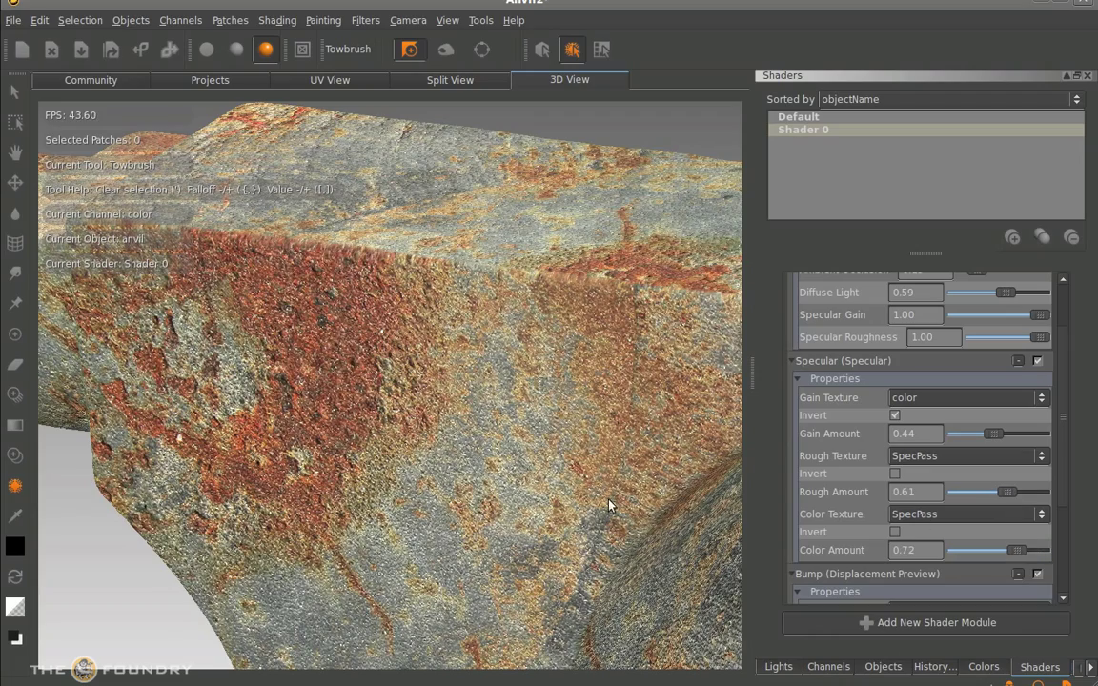
{"action": "middle_click_drag", "start_coordinate": [547, 449], "coordinate": [572, 381]}
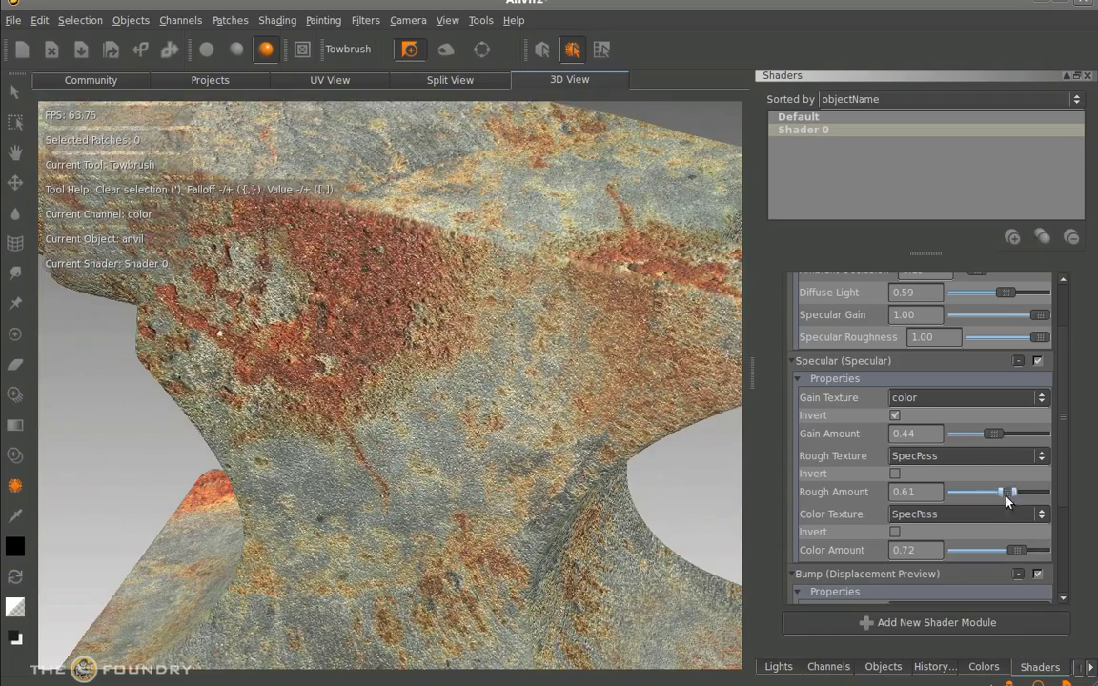
{"action": "left_click", "coordinate": [894, 415]}
{"action": "left_click_drag", "start_coordinate": [987, 434], "coordinate": [1048, 434]}
{"action": "left_click_drag", "start_coordinate": [1005, 492], "coordinate": [1048, 492]}
Step: Settle specular gain at 0.71 and rough amount at 0.33, with no textures inverted
{"action": "left_click_drag", "start_coordinate": [1017, 550], "coordinate": [974, 550]}
{"action": "left_click", "coordinate": [894, 532]}
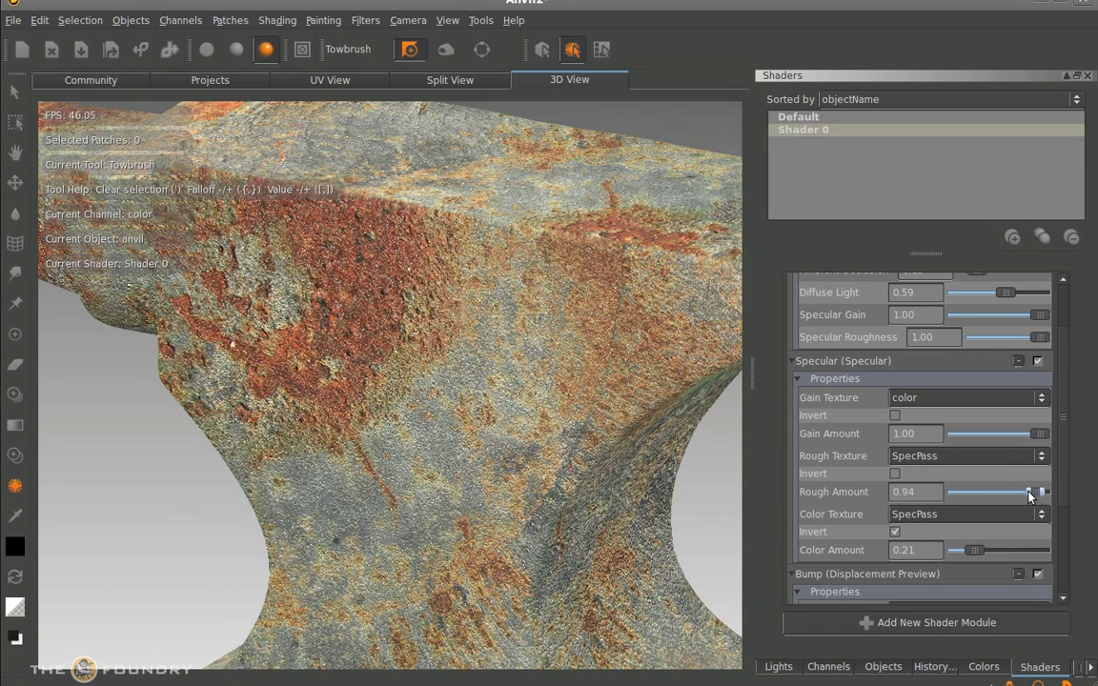
{"action": "left_click_drag", "start_coordinate": [1037, 492], "coordinate": [1006, 492]}
{"action": "left_click", "coordinate": [894, 532]}
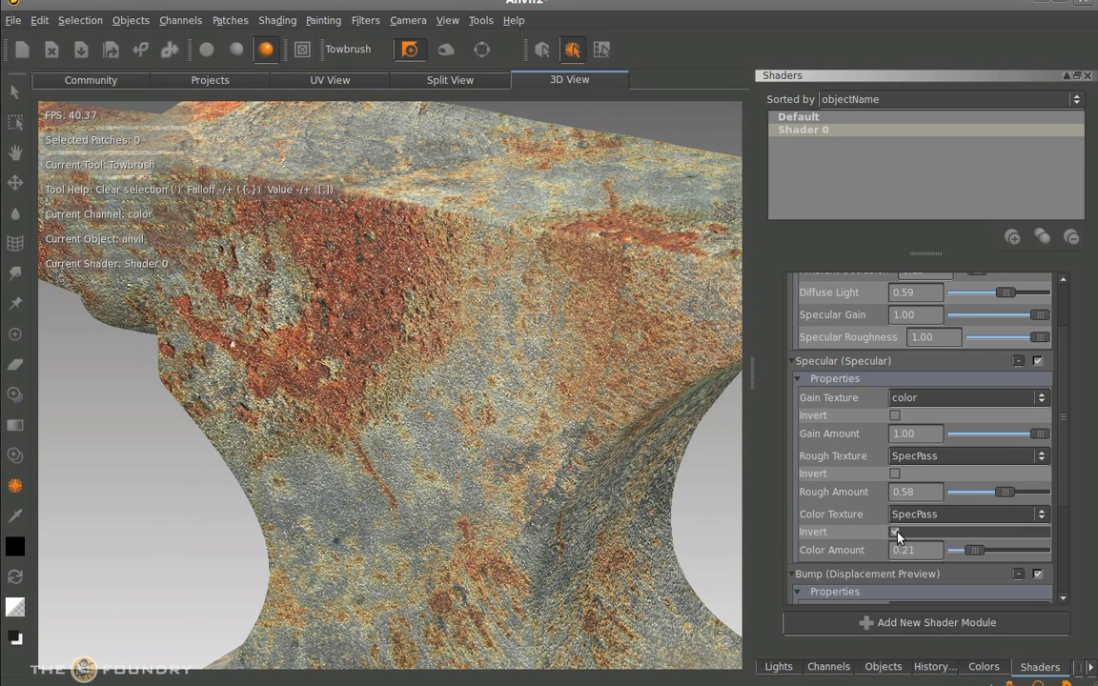
{"action": "left_click", "coordinate": [894, 474]}
{"action": "mouse_move", "coordinate": [1004, 491]}
{"action": "left_mouse_down"}
{"action": "mouse_move", "coordinate": [975, 495]}
{"action": "mouse_move", "coordinate": [989, 496]}
{"action": "left_mouse_up"}
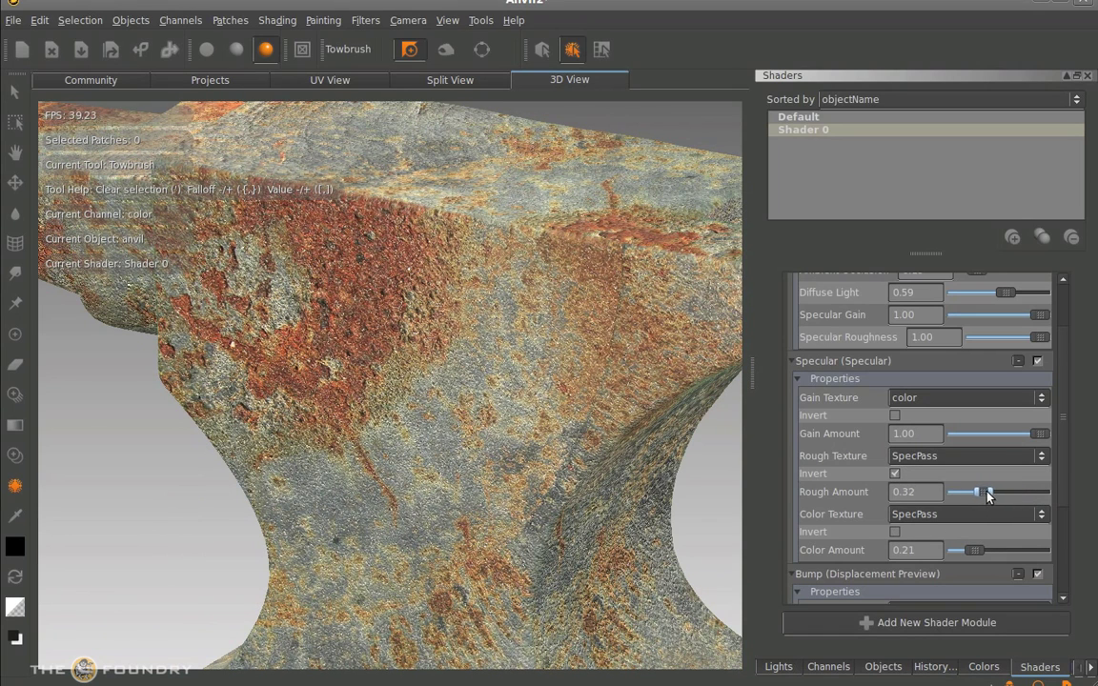
{"action": "middle_click_drag", "start_coordinate": [694, 499], "coordinate": [686, 438]}
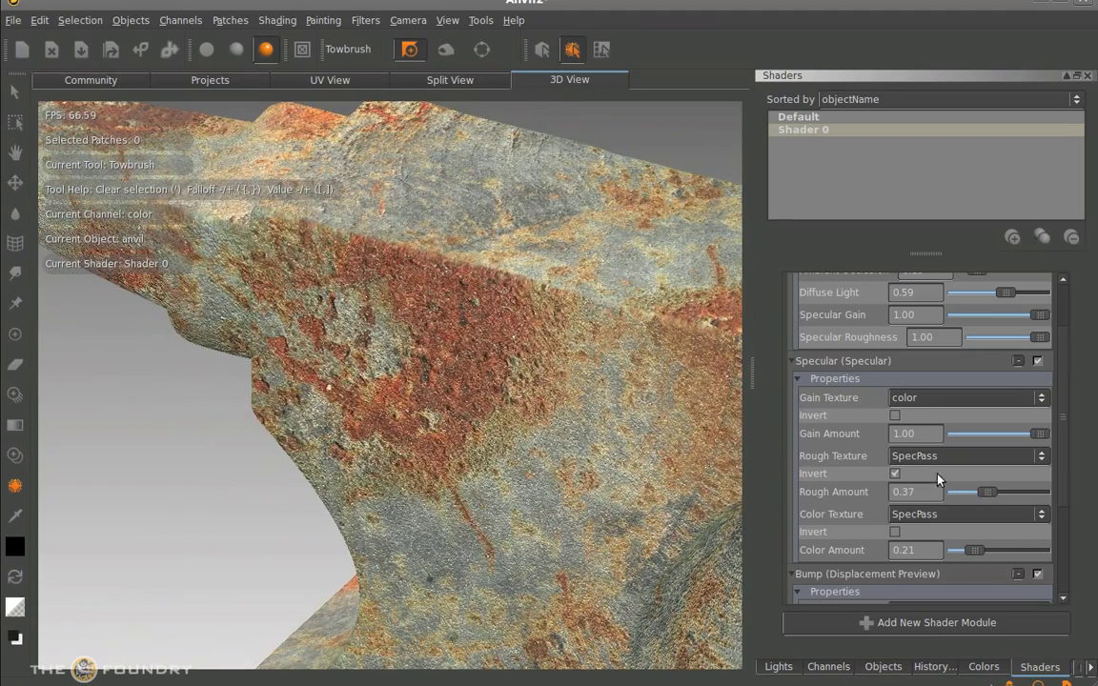
{"action": "left_click", "coordinate": [894, 474]}
{"action": "left_click_drag", "start_coordinate": [1038, 434], "coordinate": [1016, 435]}
{"action": "left_click_drag", "start_coordinate": [991, 492], "coordinate": [985, 491]}
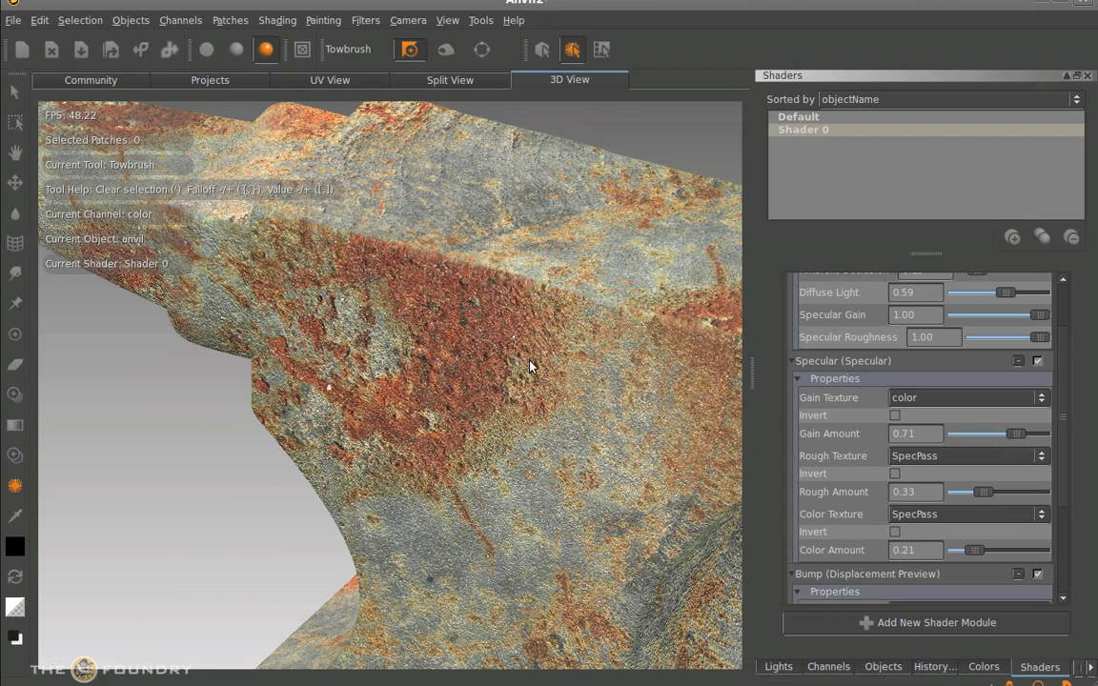
Step: Add a Masked Diffuse module with dirtColour as base texture and dirtMask as mask
{"action": "left_click", "coordinate": [820, 622]}
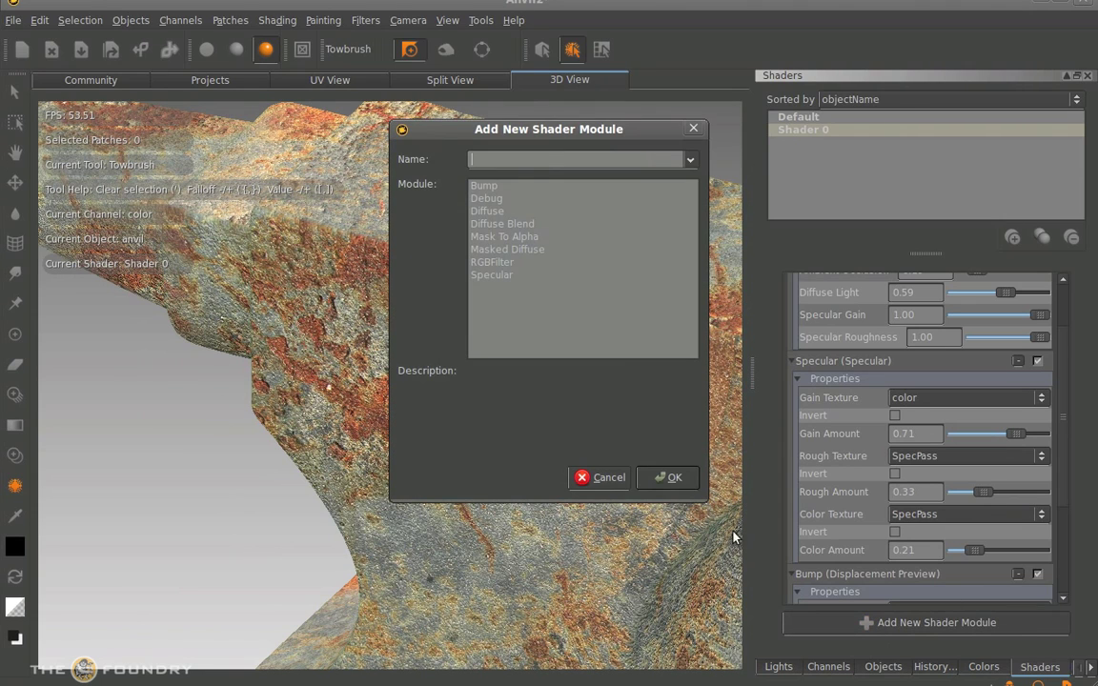
{"action": "left_click", "coordinate": [510, 248]}
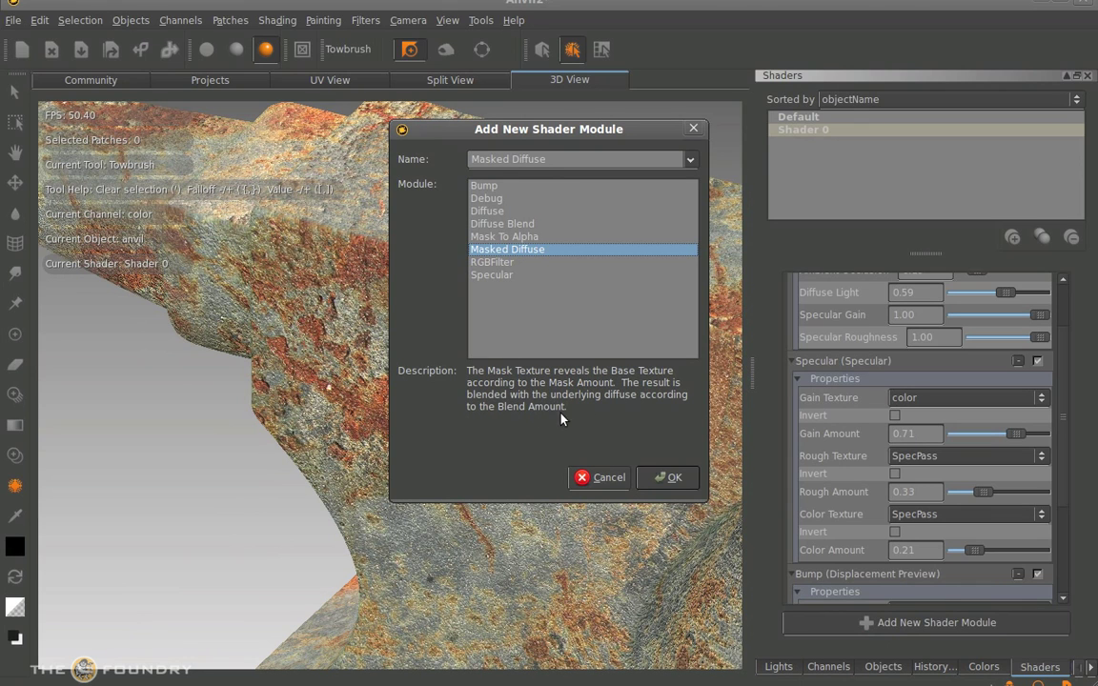
{"action": "left_click", "coordinate": [667, 477]}
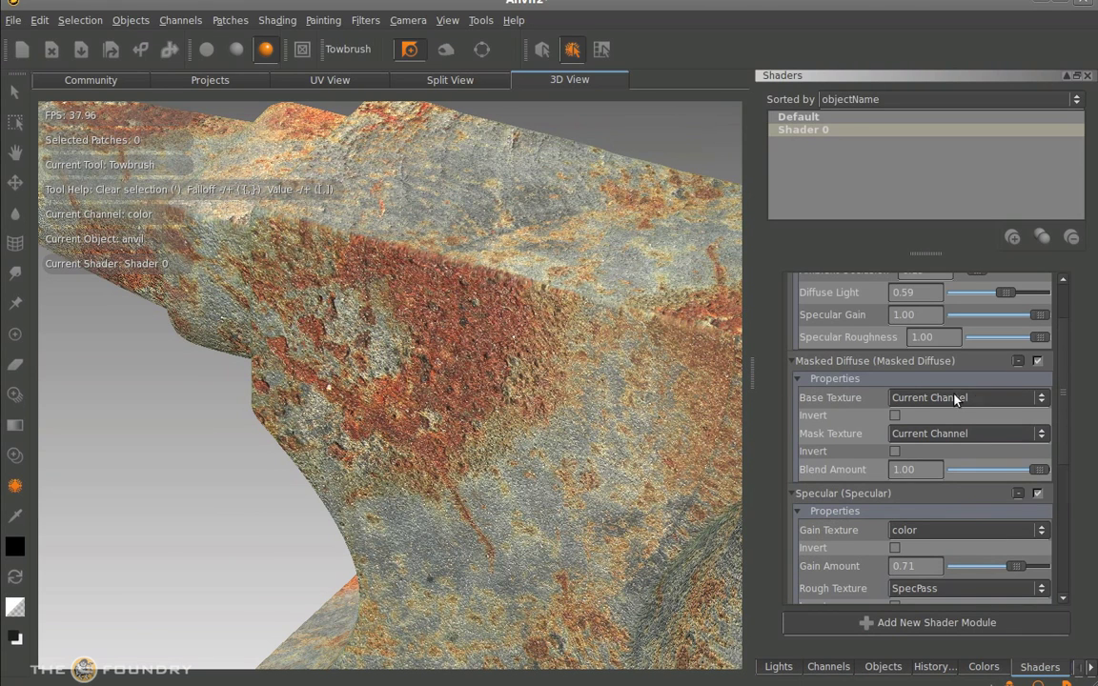
{"action": "left_click", "coordinate": [953, 398]}
{"action": "left_click", "coordinate": [929, 433]}
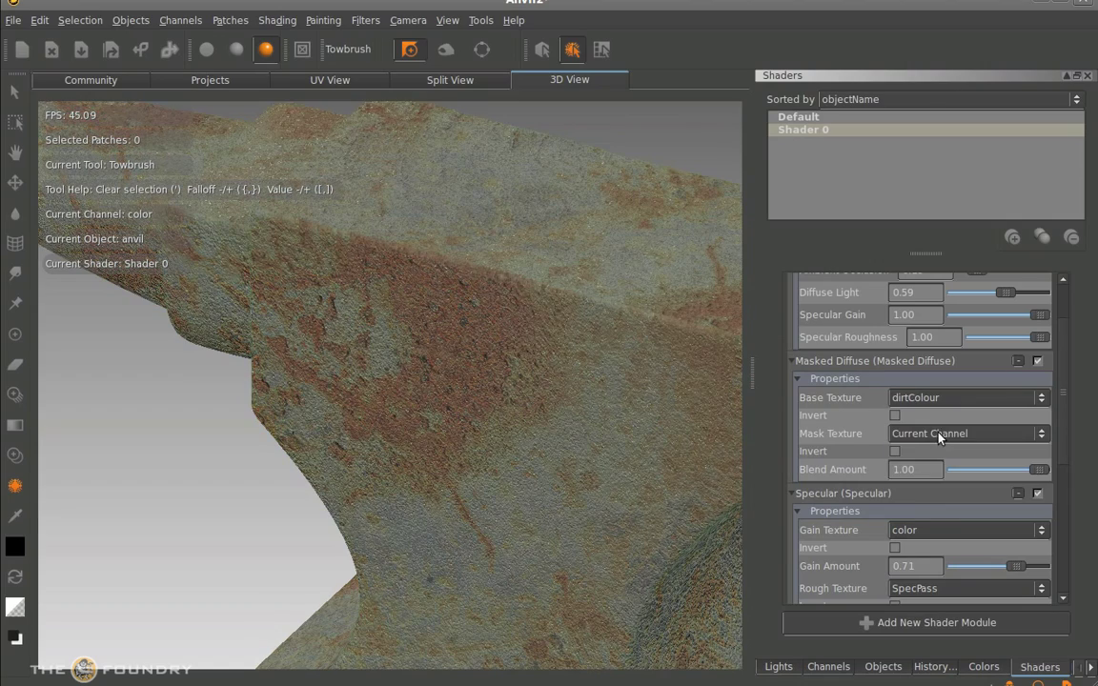
{"action": "left_click", "coordinate": [931, 434]}
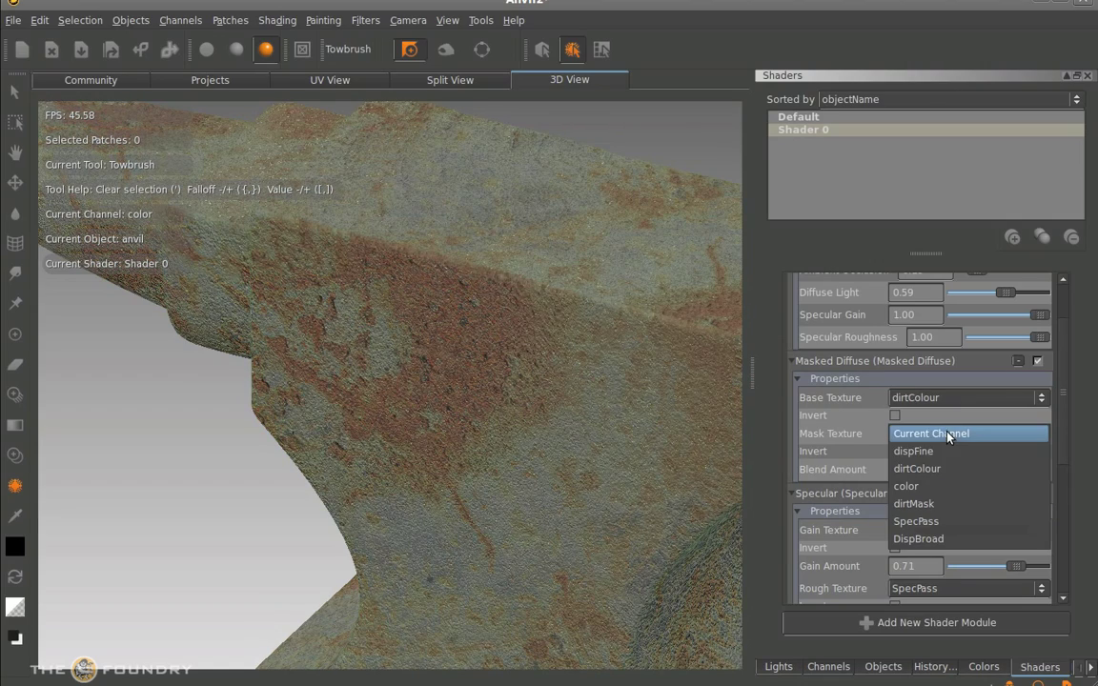
{"action": "left_click", "coordinate": [932, 504]}
Step: Invert the dirt mask and set blend amount to 0.88, revealing the TORQUE BROS decal
{"action": "mouse_move", "coordinate": [495, 400]}
{"action": "left_mouse_down", "text": "alt"}
{"action": "mouse_move", "coordinate": [486, 378]}
{"action": "mouse_move", "coordinate": [558, 337]}
{"action": "mouse_move", "coordinate": [517, 397]}
{"action": "left_mouse_up", "text": "alt"}
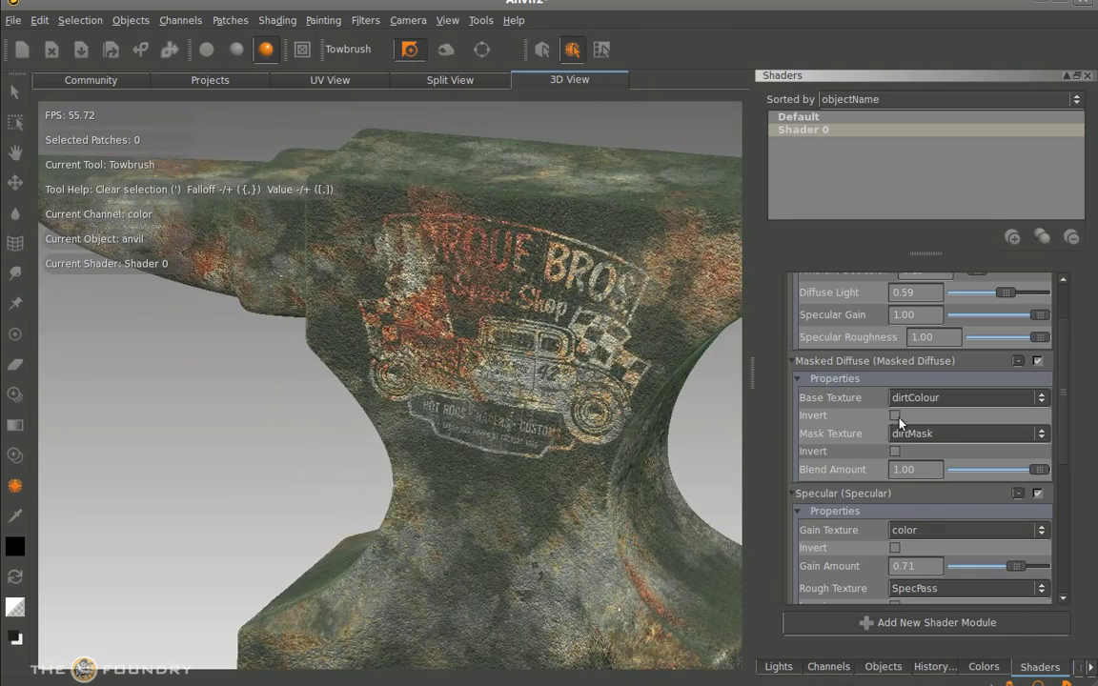
{"action": "left_click", "coordinate": [894, 451]}
{"action": "left_click_drag", "start_coordinate": [487, 358], "coordinate": [532, 448], "text": "alt"}
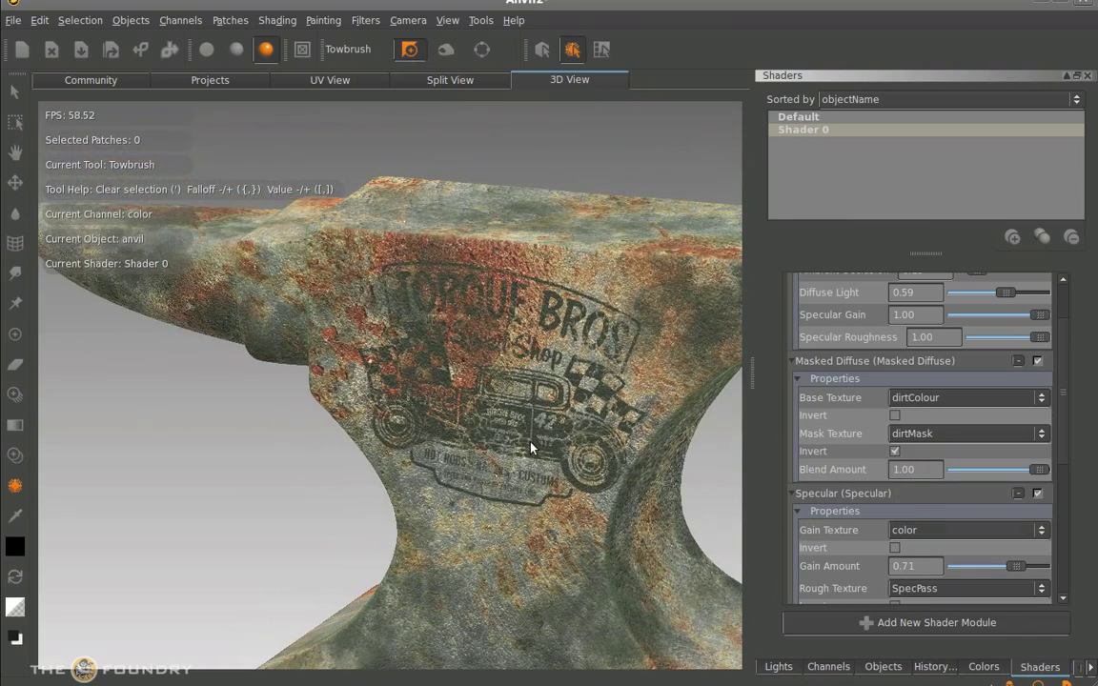
{"action": "mouse_move", "coordinate": [1039, 469]}
{"action": "left_mouse_down"}
{"action": "mouse_move", "coordinate": [992, 469]}
{"action": "mouse_move", "coordinate": [1058, 471]}
{"action": "left_mouse_up"}
{"action": "left_click", "coordinate": [896, 416]}
{"action": "left_click", "coordinate": [895, 416]}
{"action": "left_click_drag", "start_coordinate": [673, 496], "coordinate": [556, 425], "text": "alt"}
{"action": "left_click_drag", "start_coordinate": [1039, 469], "coordinate": [1006, 474]}
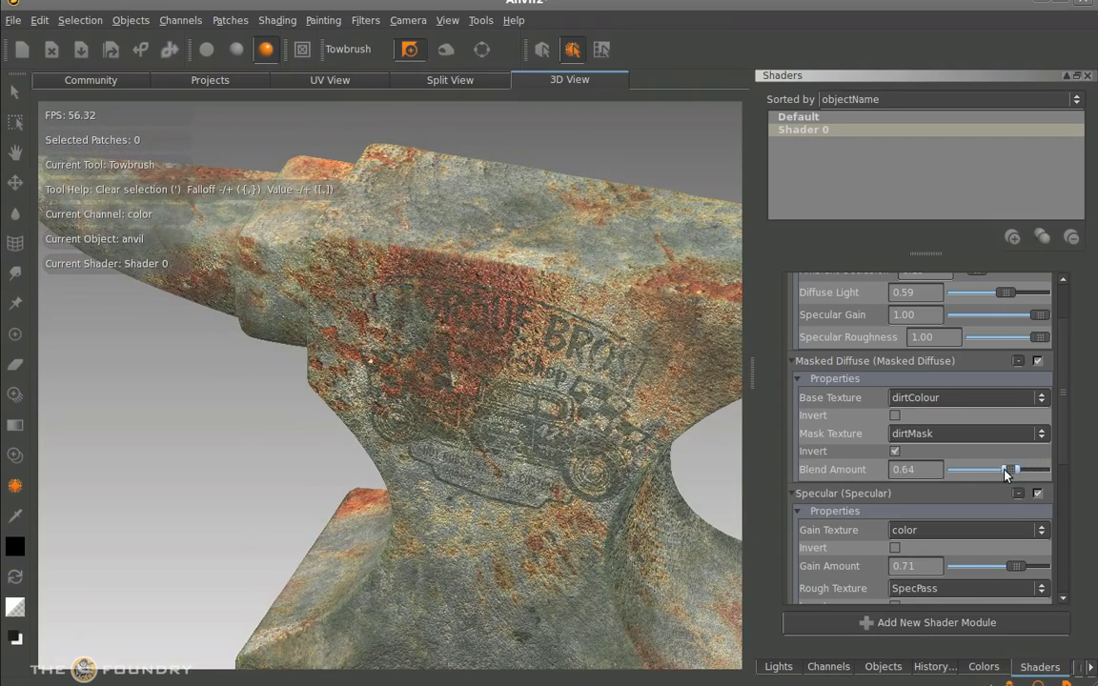
{"action": "left_click_drag", "start_coordinate": [667, 491], "coordinate": [667, 434], "text": "alt"}
{"action": "left_click_drag", "start_coordinate": [1010, 470], "coordinate": [1031, 470]}
{"action": "left_click_drag", "start_coordinate": [674, 441], "coordinate": [584, 382], "text": "alt"}
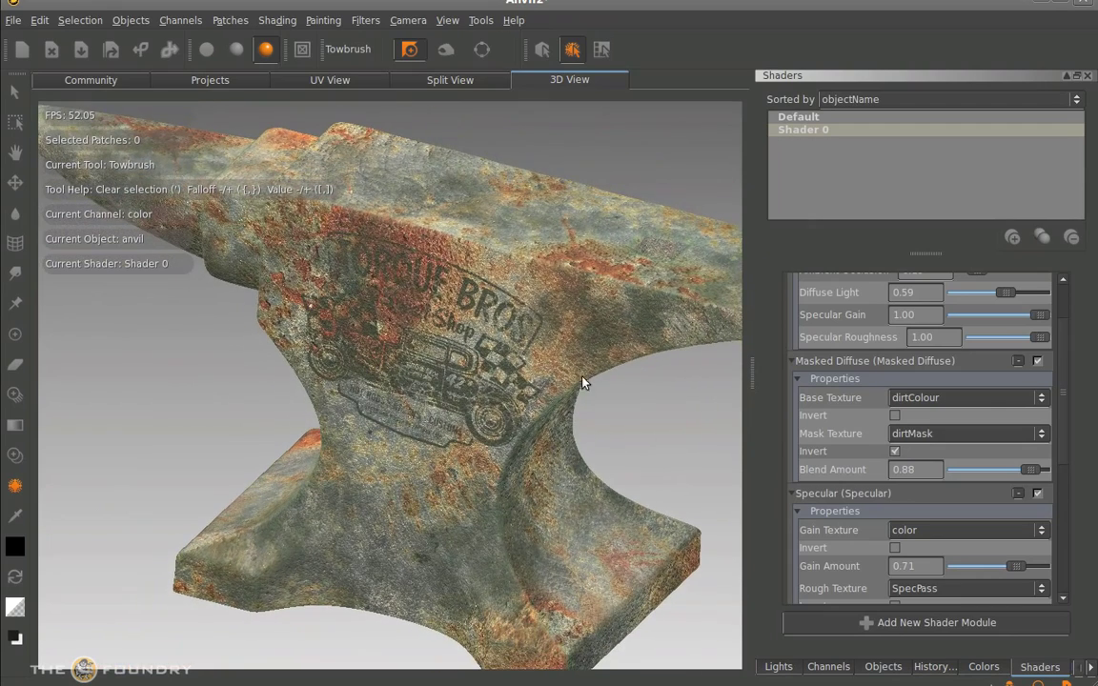
Step: Add a Bump 2 module using dispFine, inverted, at bump weight 10.00
{"action": "left_click", "coordinate": [906, 624]}
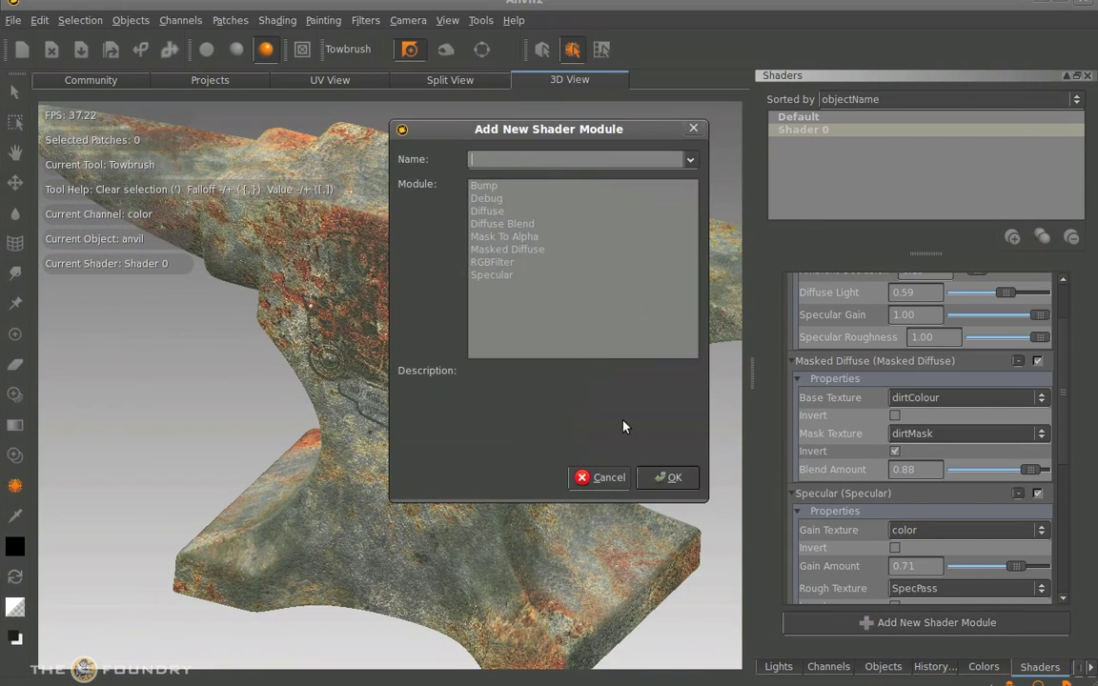
{"action": "left_click", "coordinate": [483, 186]}
{"action": "left_click", "coordinate": [667, 477]}
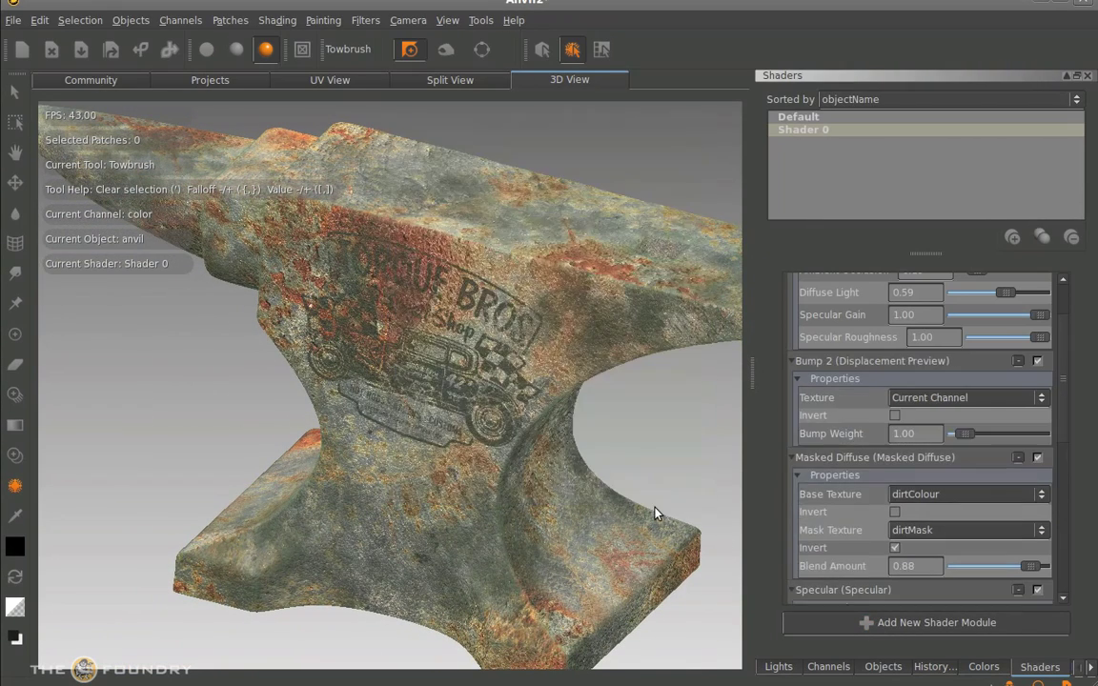
{"action": "left_click", "coordinate": [949, 398]}
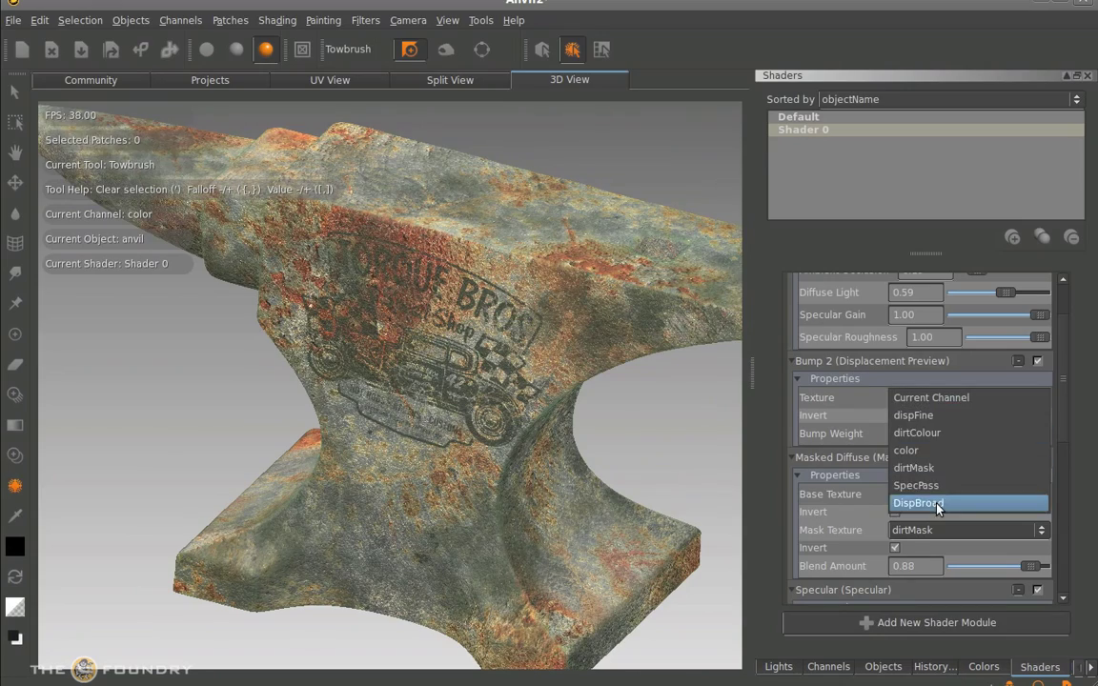
{"action": "left_click", "coordinate": [923, 416]}
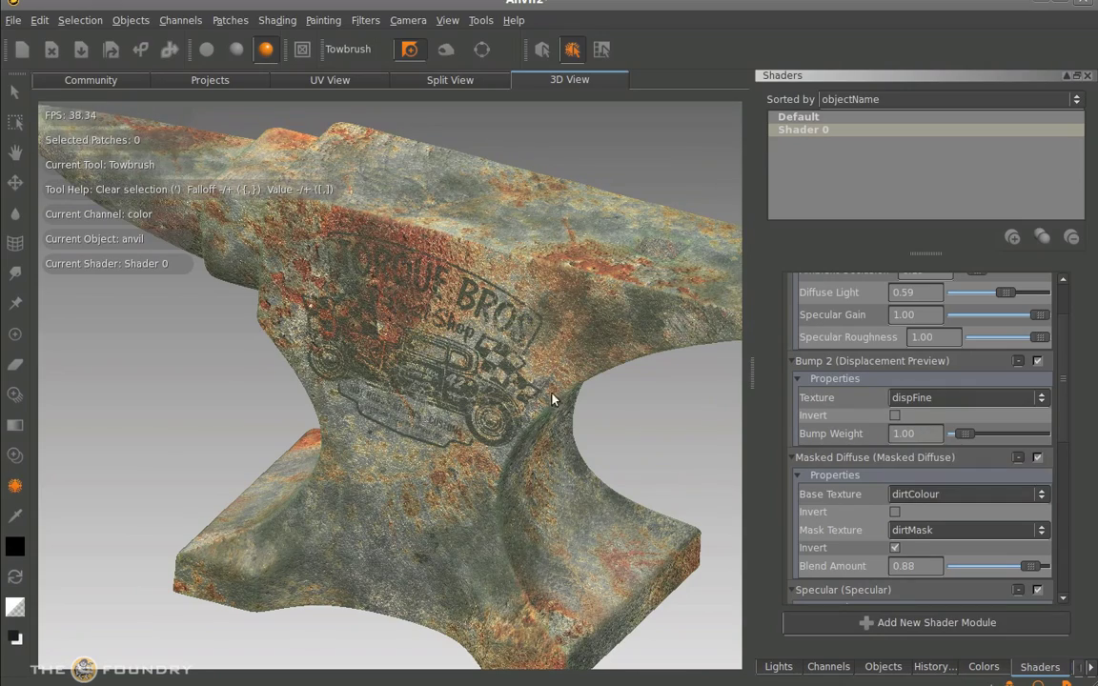
{"action": "left_click_drag", "start_coordinate": [554, 398], "coordinate": [889, 426], "text": "alt"}
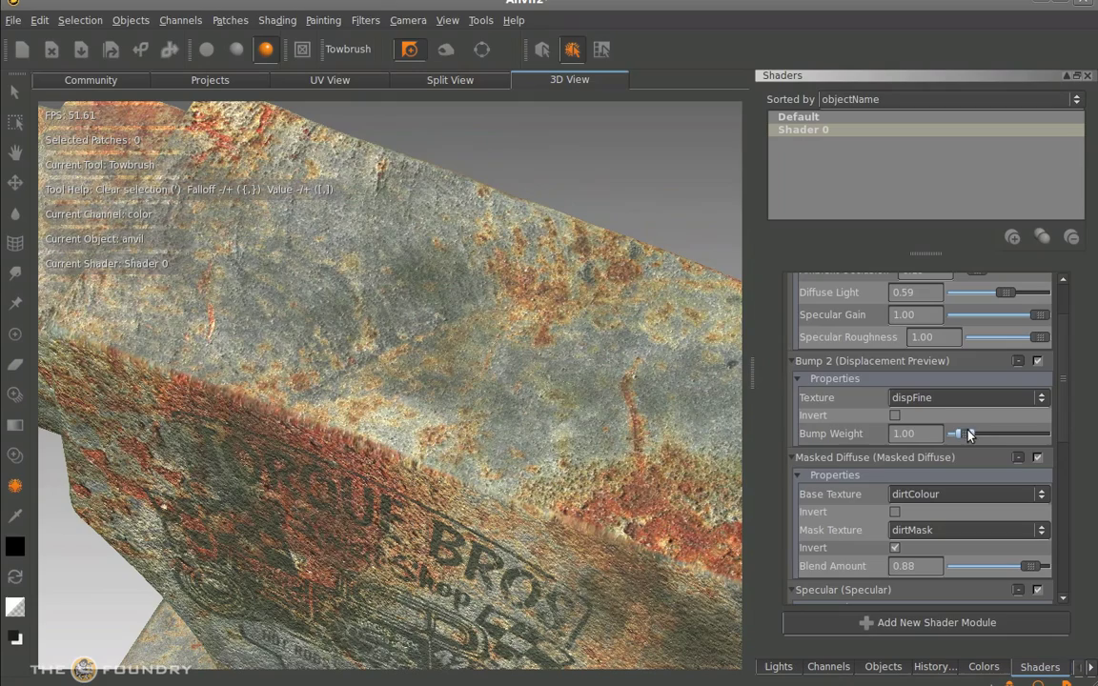
{"action": "left_click_drag", "start_coordinate": [970, 435], "coordinate": [1044, 435]}
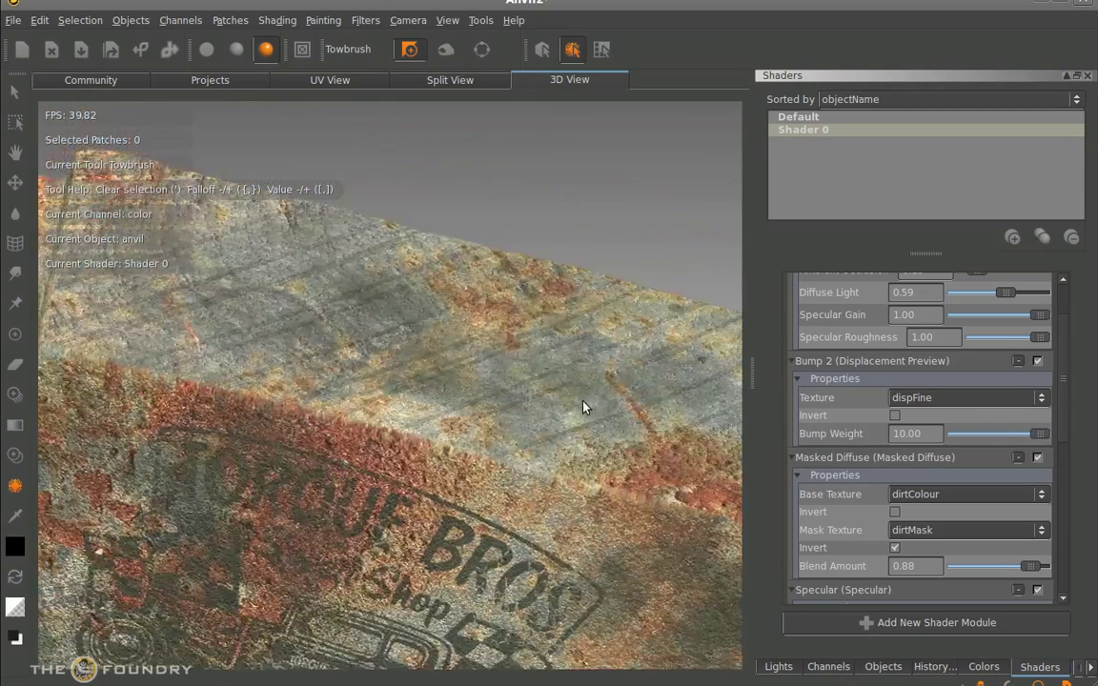
{"action": "left_click", "coordinate": [894, 416]}
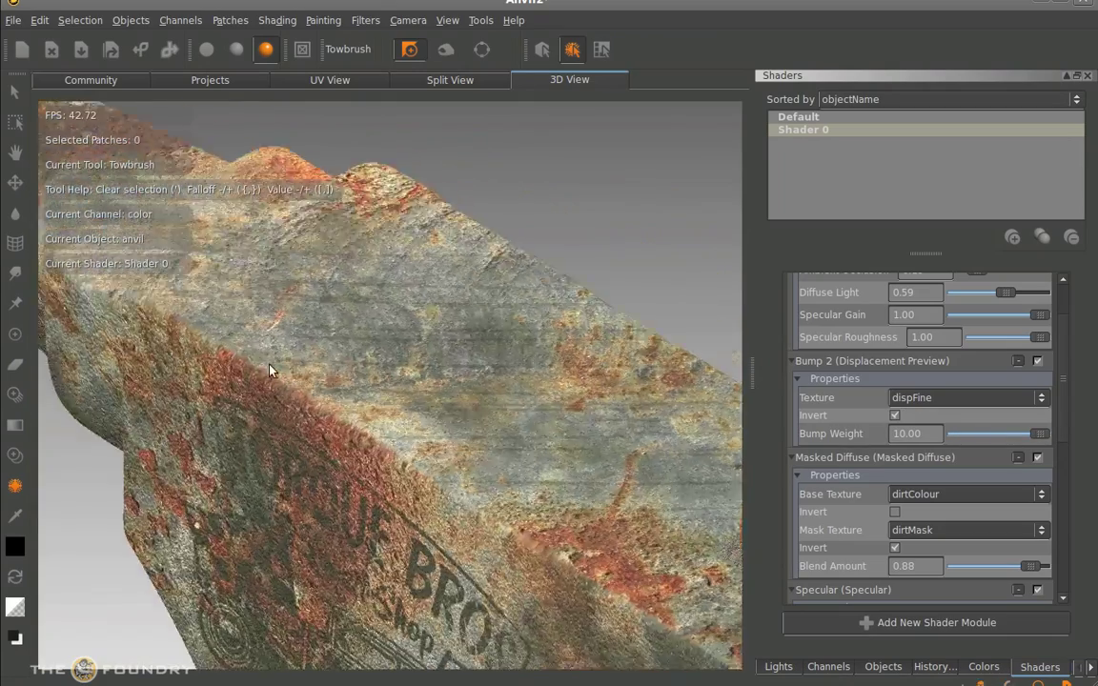
{"action": "left_click_drag", "start_coordinate": [269, 370], "coordinate": [714, 374], "text": "alt"}
Step: Move Bump 2 after Specular, directly before the original Bump module in the stack
{"action": "scroll", "coordinate": [827, 298], "scroll_direction": "down", "scroll_amount": 2}
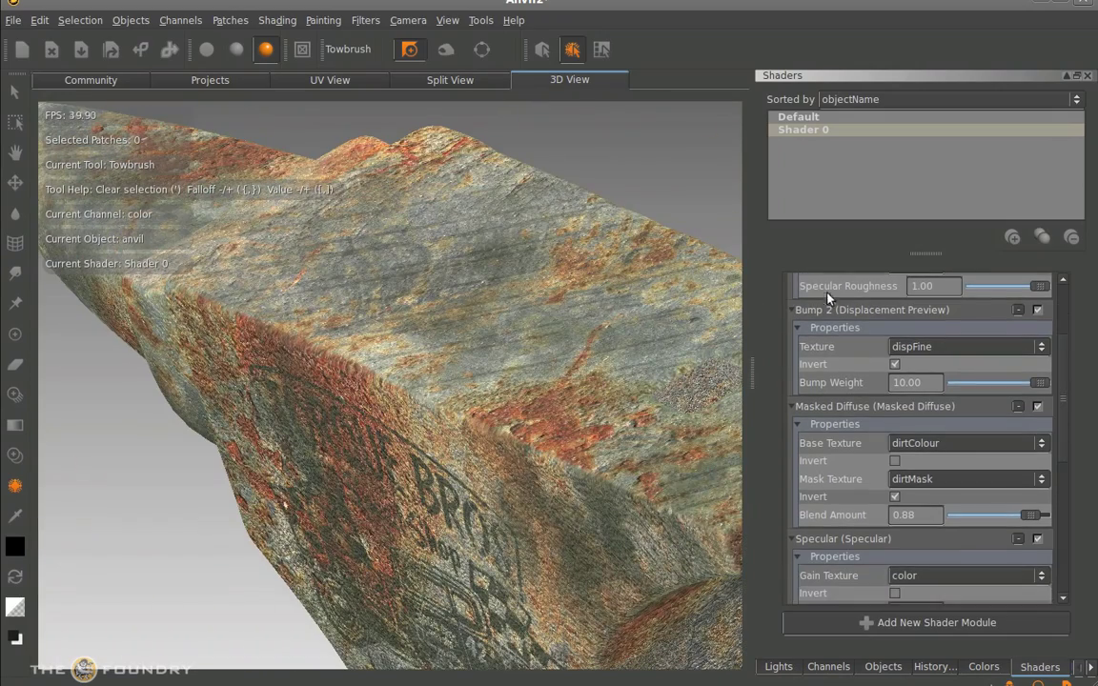
{"action": "left_click_drag", "start_coordinate": [825, 315], "coordinate": [858, 452]}
{"action": "mouse_move", "coordinate": [1063, 364]}
{"action": "left_mouse_down"}
{"action": "mouse_move", "coordinate": [1071, 459]}
{"action": "mouse_move", "coordinate": [1067, 352]}
{"action": "left_mouse_up"}
{"action": "left_click_drag", "start_coordinate": [781, 377], "coordinate": [869, 566]}
{"action": "left_click_drag", "start_coordinate": [1064, 440], "coordinate": [1065, 447]}
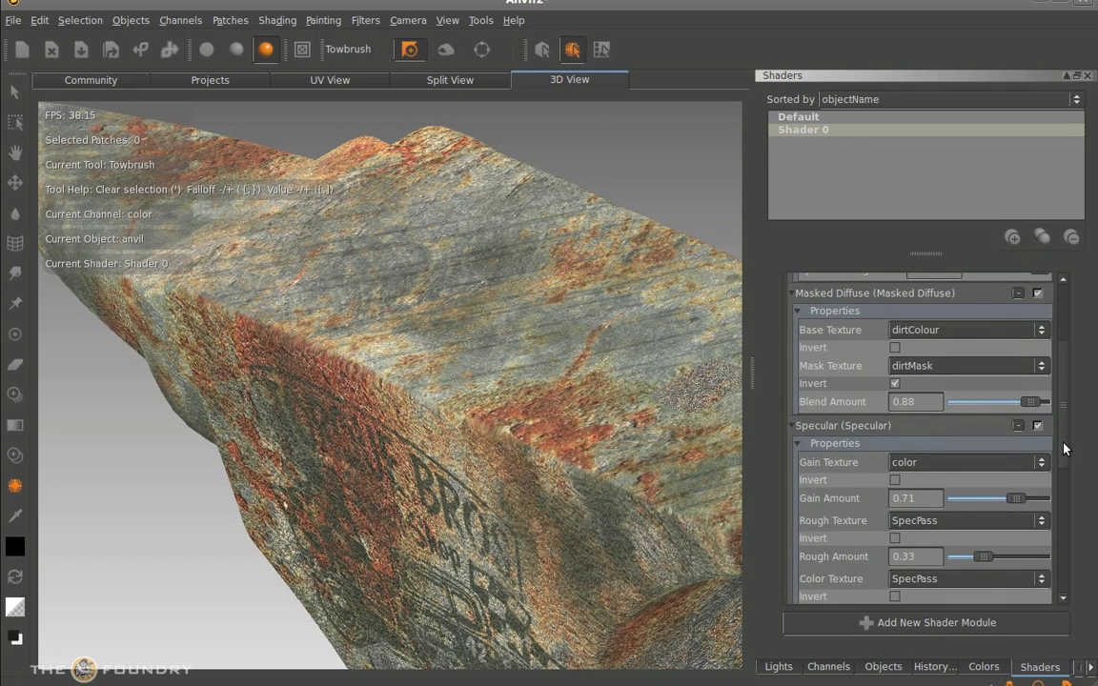
Step: Collapse the Lighting module's properties and frame the whole anvil in view
{"action": "scroll", "coordinate": [1065, 448], "scroll_direction": "down", "scroll_amount": 8}
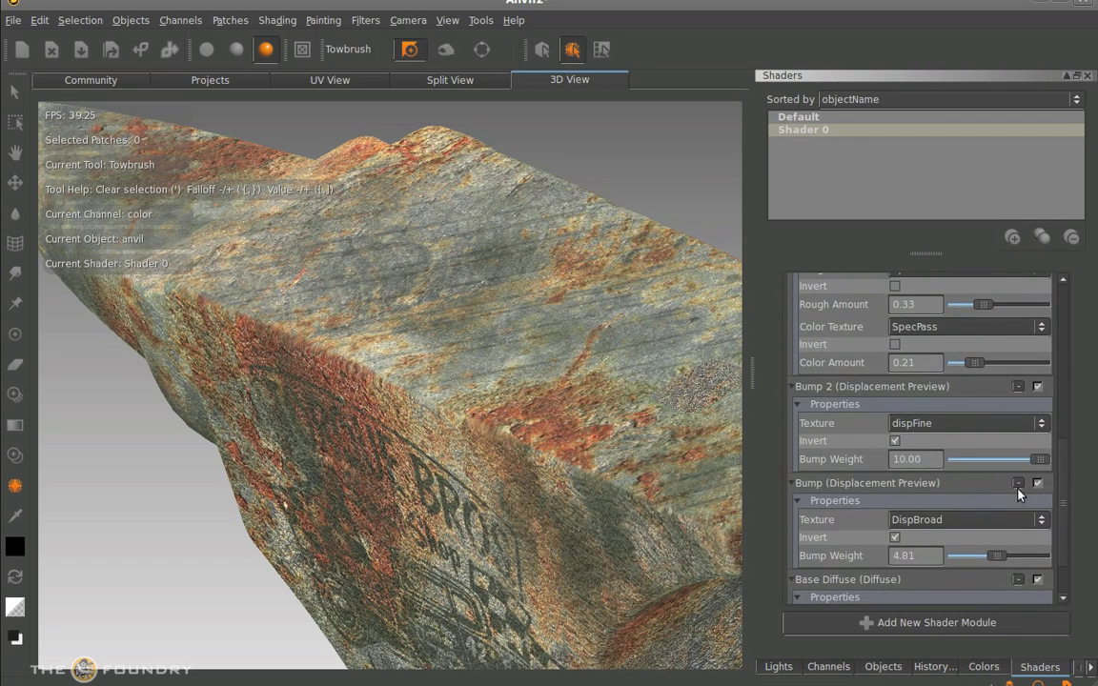
{"action": "scroll", "coordinate": [1061, 453], "scroll_direction": "up", "scroll_amount": 10}
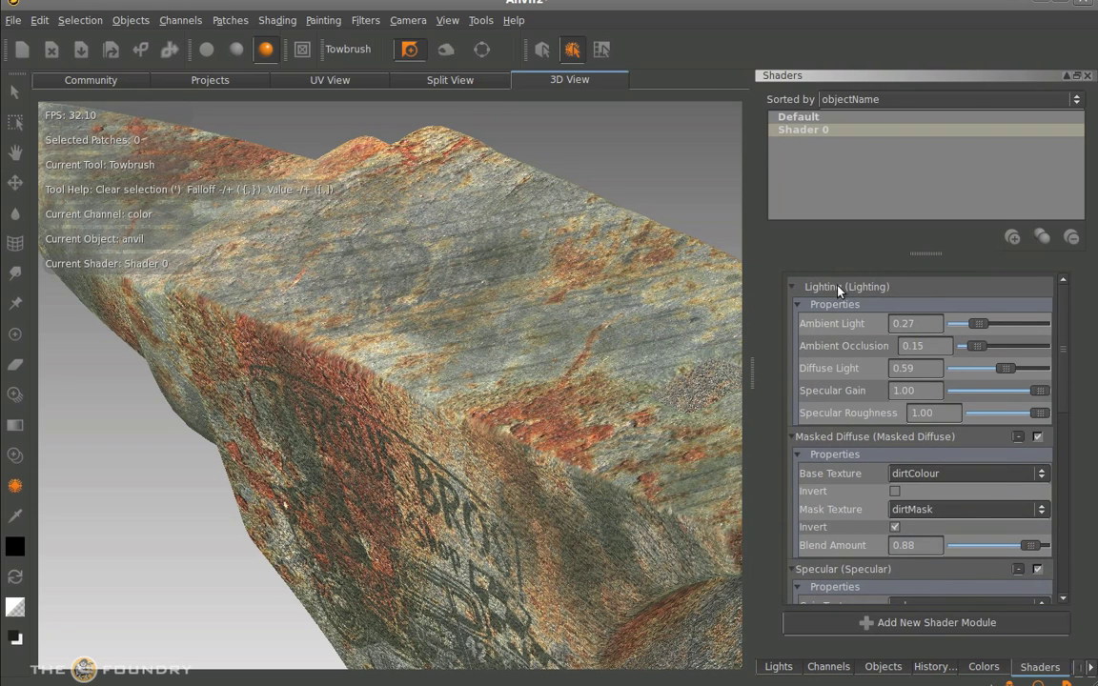
{"action": "left_click", "coordinate": [806, 280]}
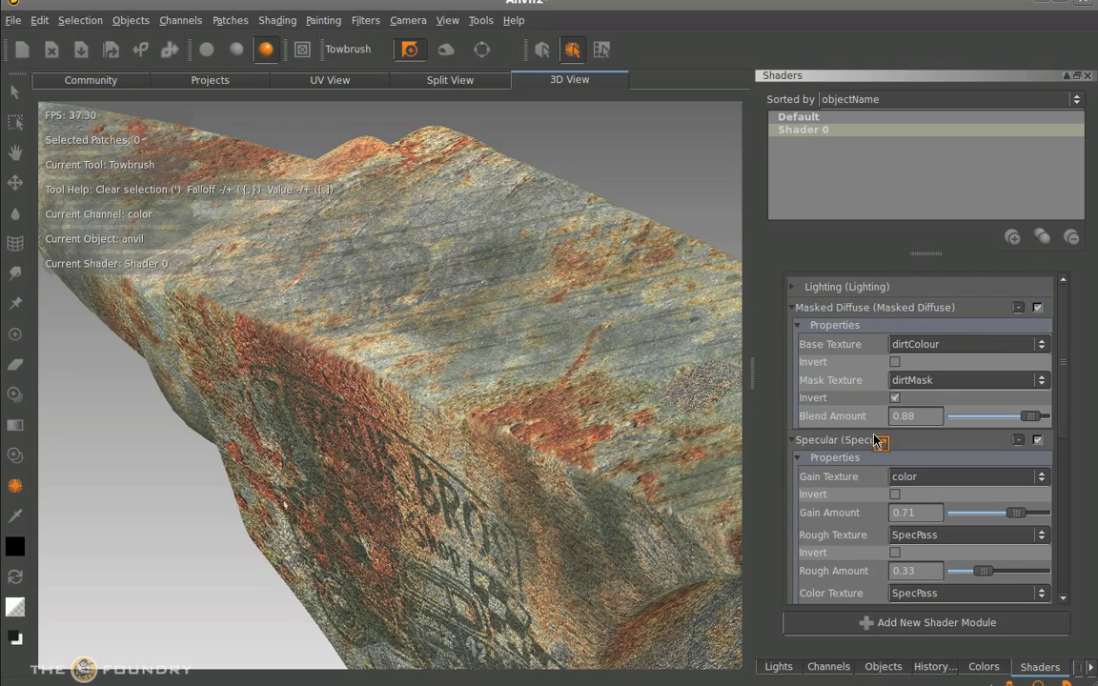
{"action": "left_click_drag", "start_coordinate": [673, 486], "coordinate": [527, 391], "text": "alt"}
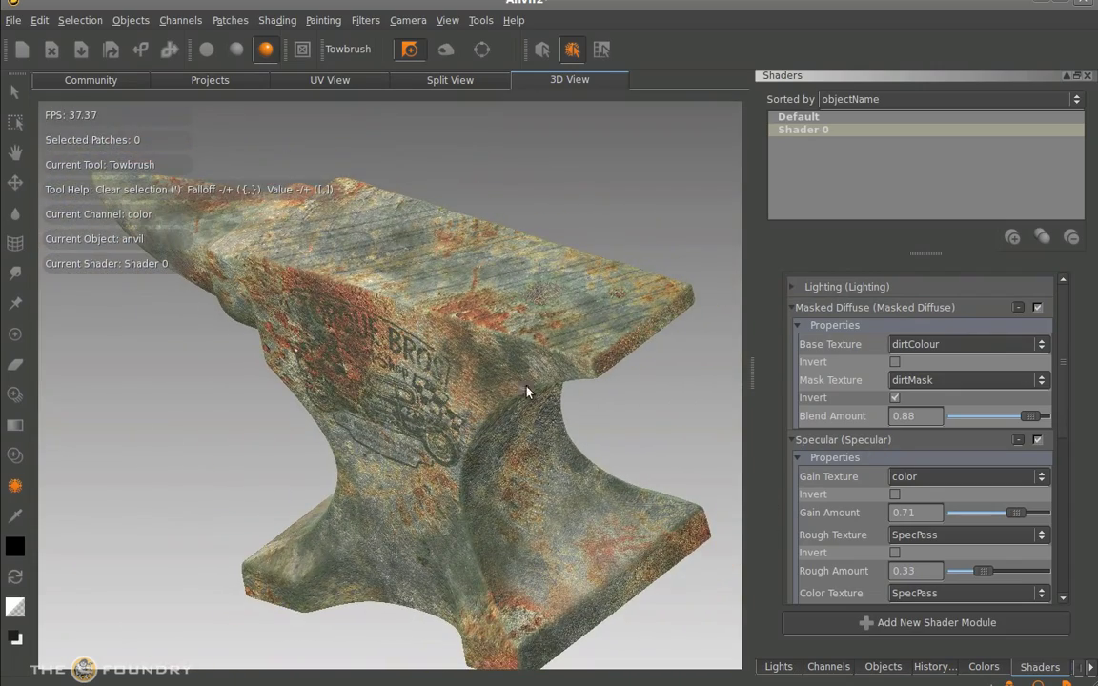
Step: Browse scene lights Four, One and Three, re-aiming light Four
{"action": "left_click", "coordinate": [777, 667]}
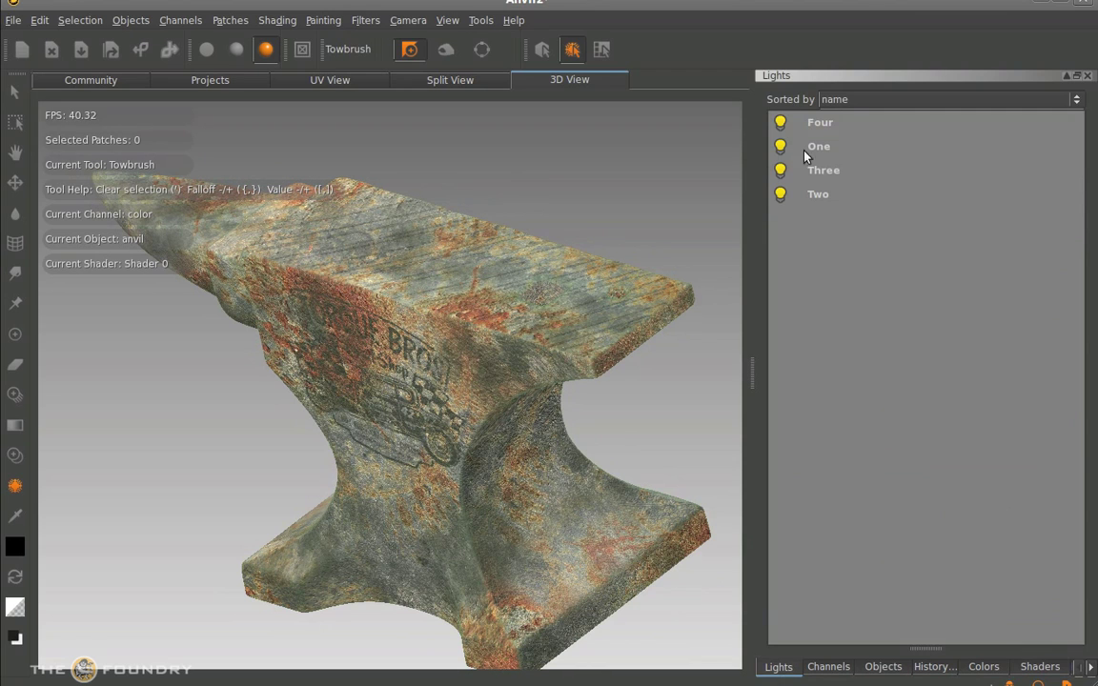
{"action": "left_click", "coordinate": [826, 125]}
{"action": "mouse_move", "coordinate": [944, 458]}
{"action": "left_mouse_down"}
{"action": "mouse_move", "coordinate": [895, 461]}
{"action": "mouse_move", "coordinate": [910, 462]}
{"action": "mouse_move", "coordinate": [967, 382]}
{"action": "mouse_move", "coordinate": [933, 464]}
{"action": "mouse_move", "coordinate": [911, 454]}
{"action": "mouse_move", "coordinate": [894, 478]}
{"action": "mouse_move", "coordinate": [908, 477]}
{"action": "left_mouse_up"}
{"action": "left_click", "coordinate": [822, 149]}
{"action": "left_click", "coordinate": [823, 170]}
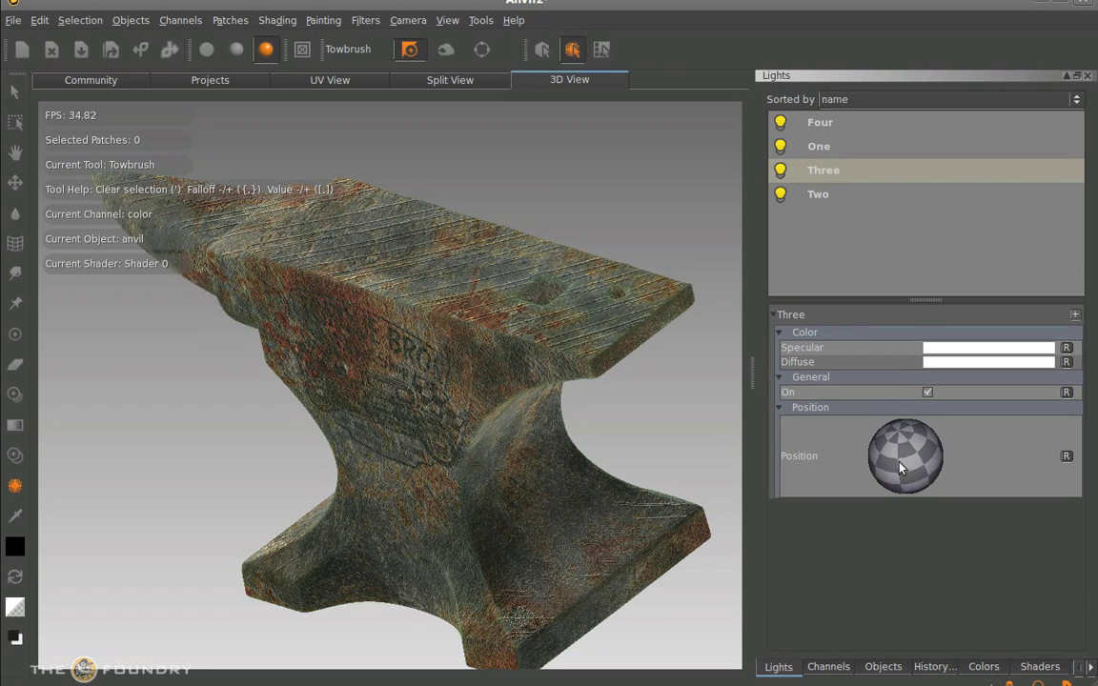
Step: Switch off lights Four, One and Three, keeping only light Two on, and re-aim it
{"action": "left_click", "coordinate": [781, 122]}
{"action": "left_click", "coordinate": [781, 146]}
{"action": "left_click", "coordinate": [781, 170]}
{"action": "left_click", "coordinate": [781, 194]}
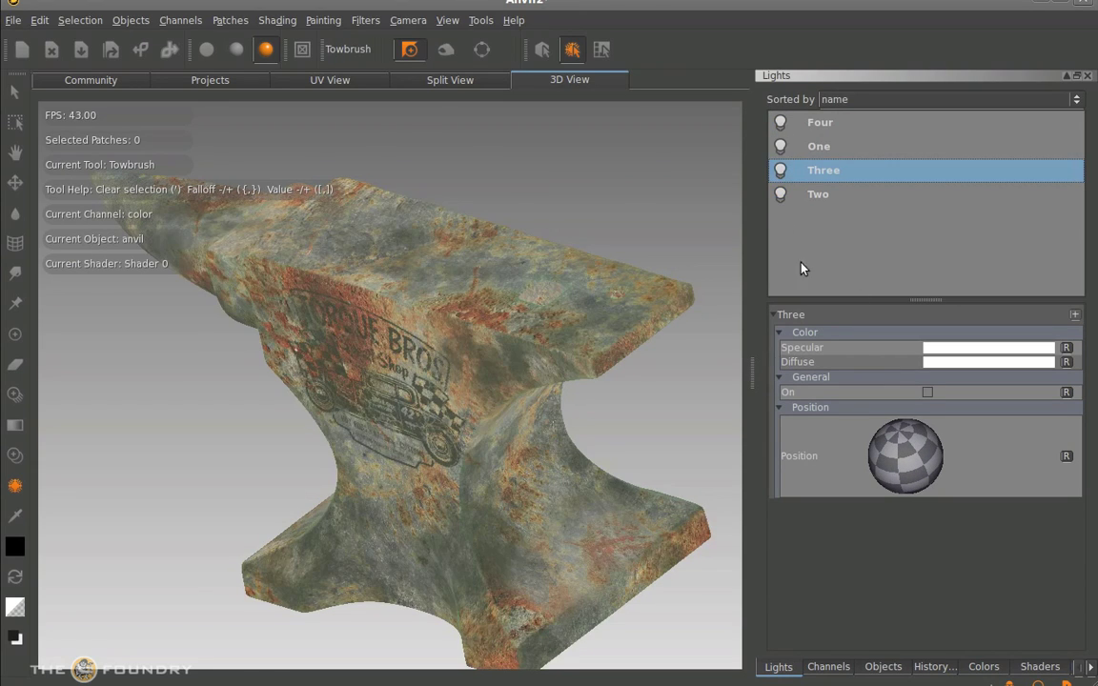
{"action": "left_click", "coordinate": [781, 193]}
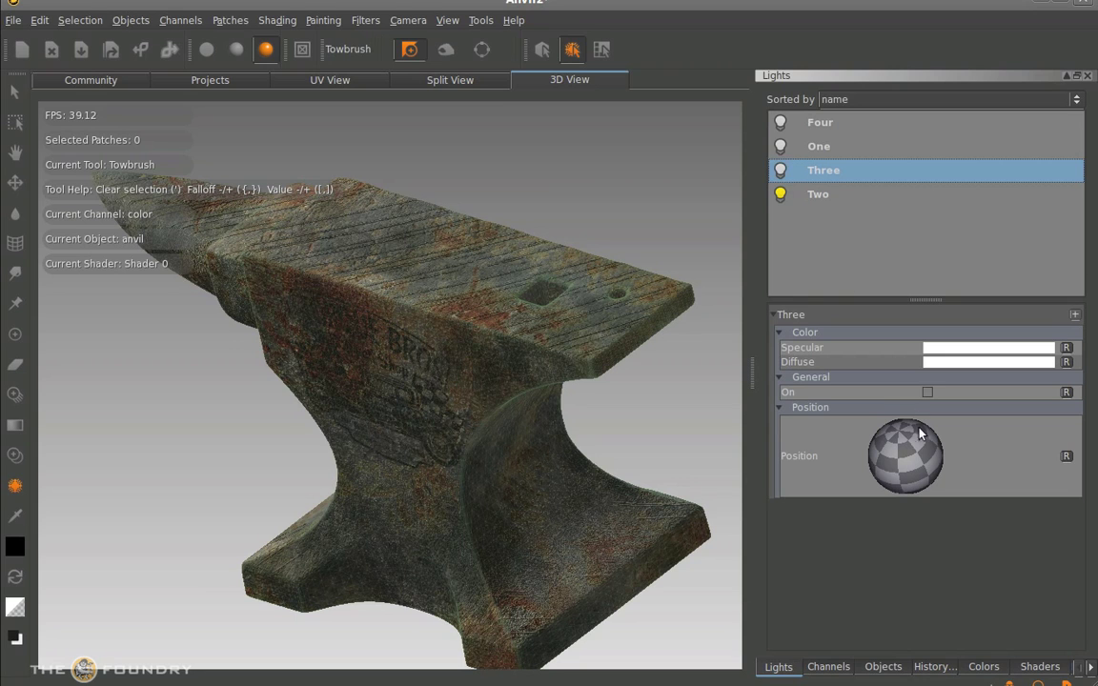
{"action": "left_click", "coordinate": [831, 196]}
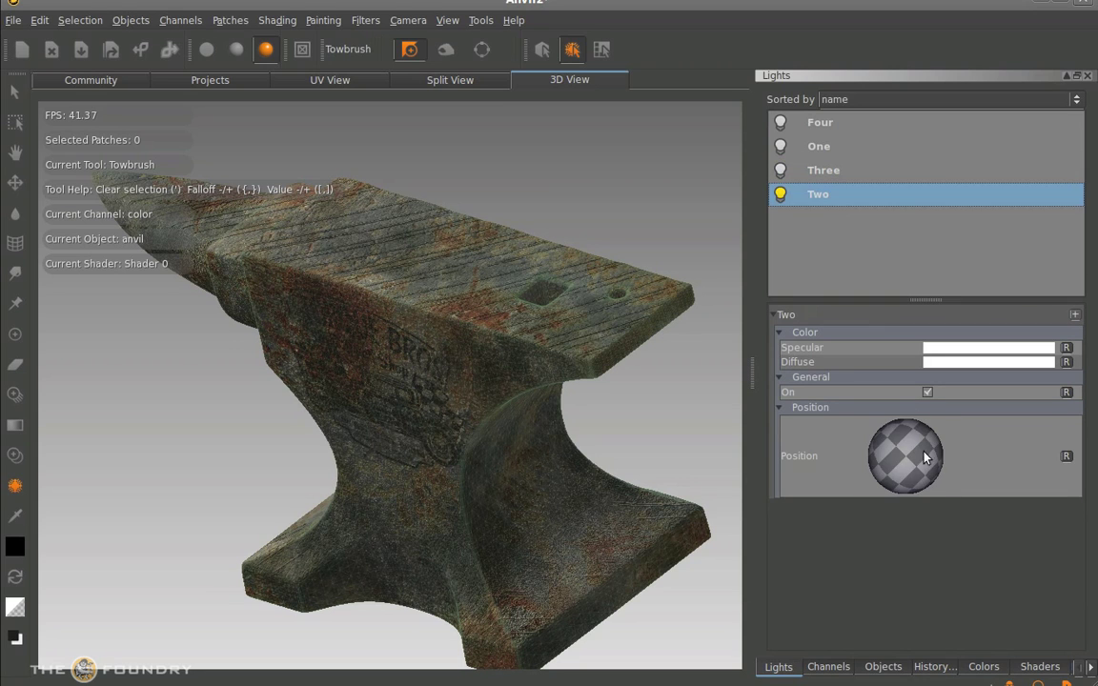
{"action": "left_click_drag", "start_coordinate": [915, 471], "coordinate": [808, 415]}
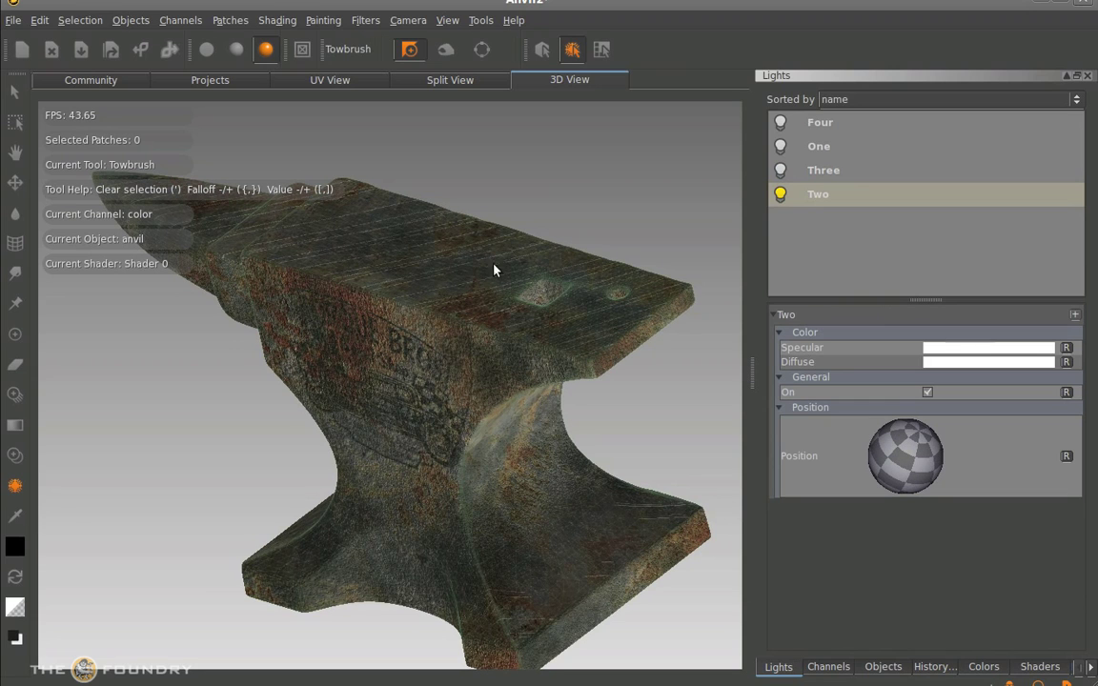
Step: Try red specular and diffuse colours on light Two and switch lights One, Three and Four on
{"action": "left_click", "coordinate": [951, 349]}
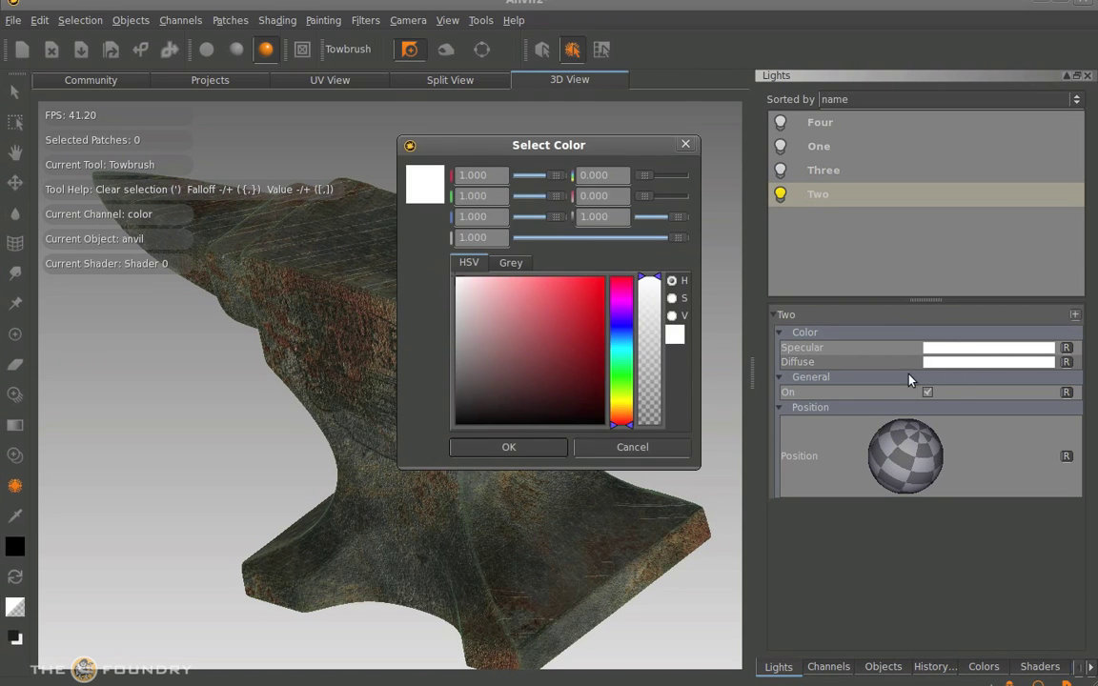
{"action": "left_click_drag", "start_coordinate": [577, 308], "coordinate": [606, 306]}
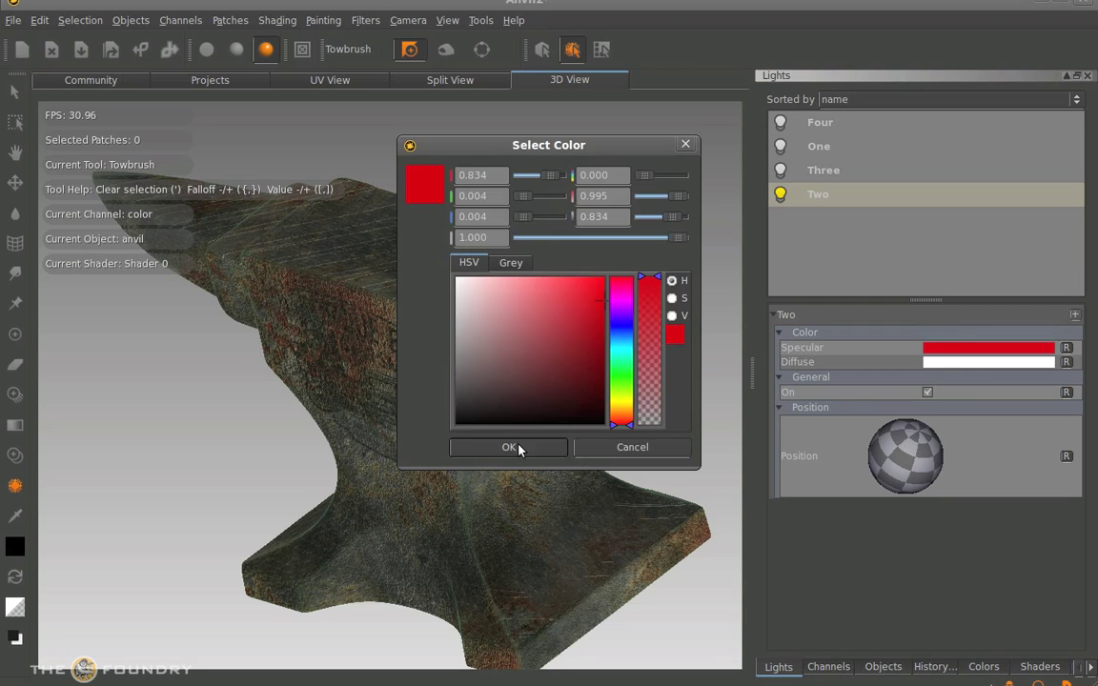
{"action": "left_click", "coordinate": [514, 447]}
{"action": "left_click", "coordinate": [961, 373]}
{"action": "left_click", "coordinate": [580, 336]}
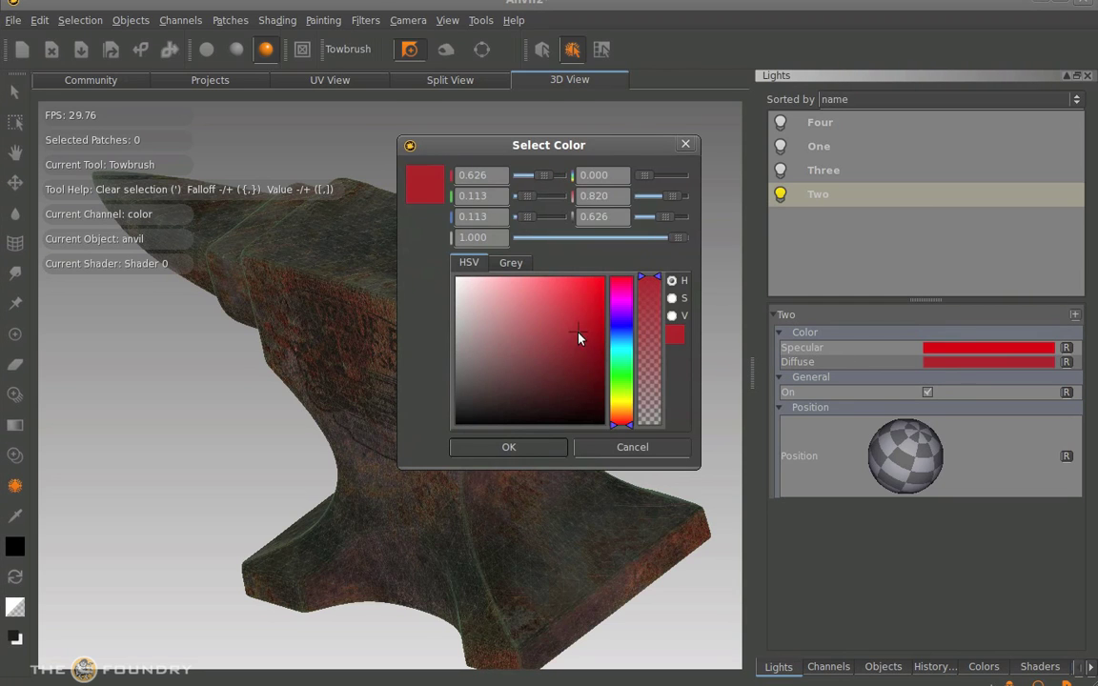
{"action": "left_click", "coordinate": [524, 450]}
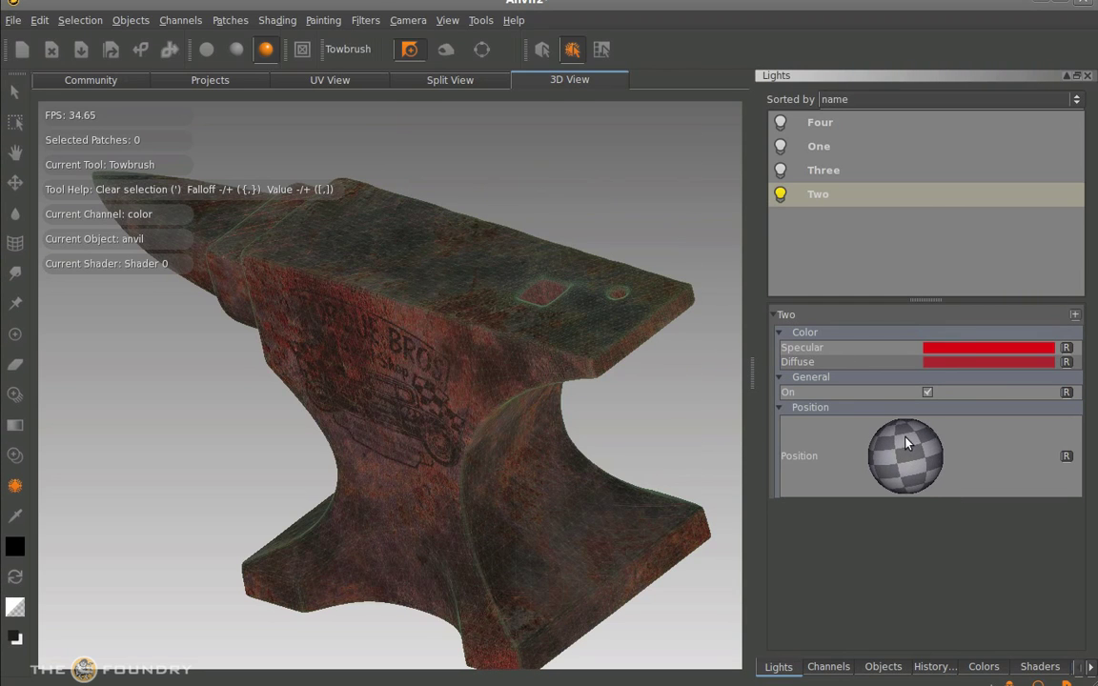
{"action": "left_click", "coordinate": [780, 170]}
{"action": "left_click", "coordinate": [780, 145]}
{"action": "left_click", "coordinate": [915, 461]}
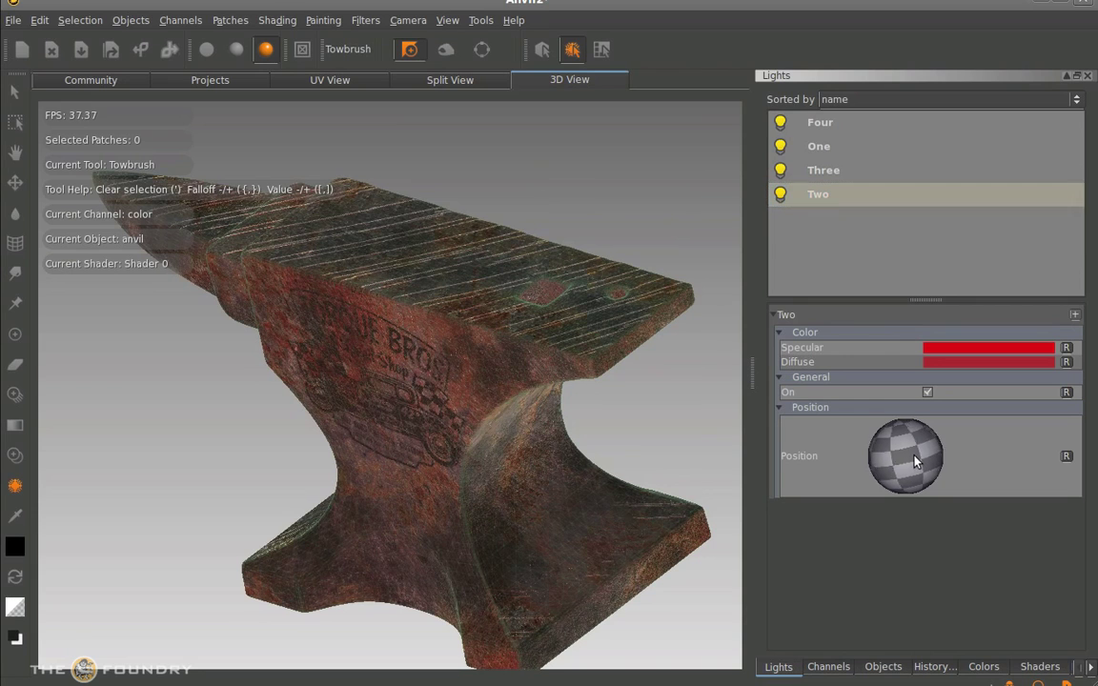
{"action": "left_click_drag", "start_coordinate": [911, 469], "coordinate": [942, 404]}
Step: Give light Two a yellow-green diffuse and white specular colour, re-aiming it across the anvil
{"action": "left_click", "coordinate": [956, 351]}
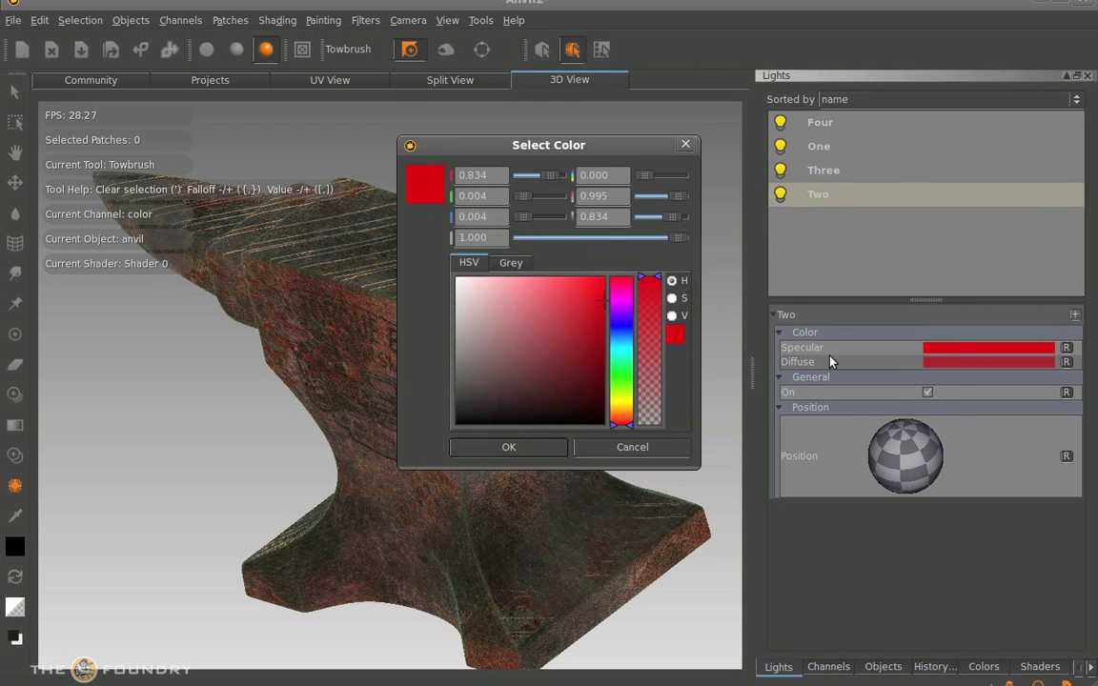
{"action": "left_click", "coordinate": [620, 400]}
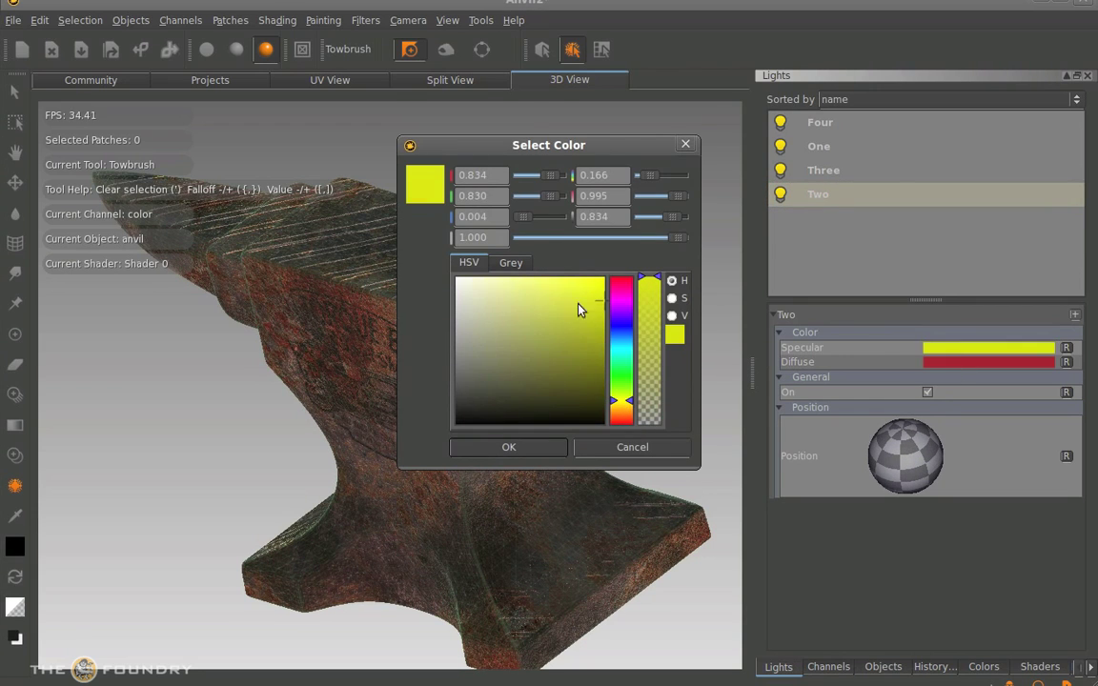
{"action": "left_click", "coordinate": [544, 447]}
{"action": "left_click", "coordinate": [988, 363]}
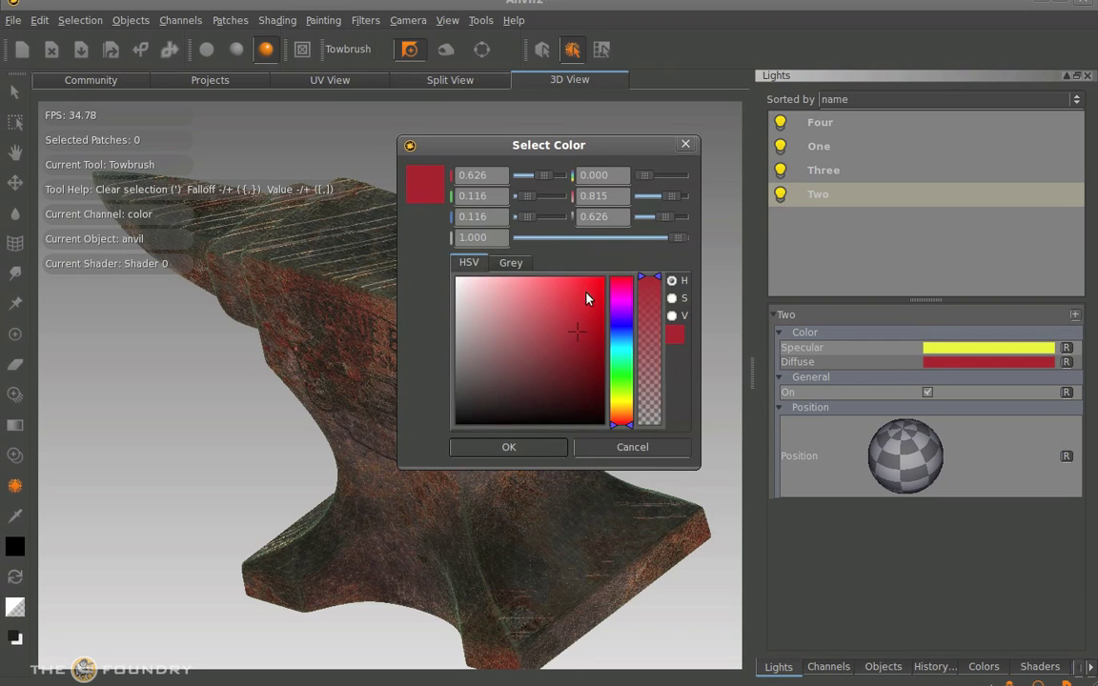
{"action": "left_click", "coordinate": [621, 399]}
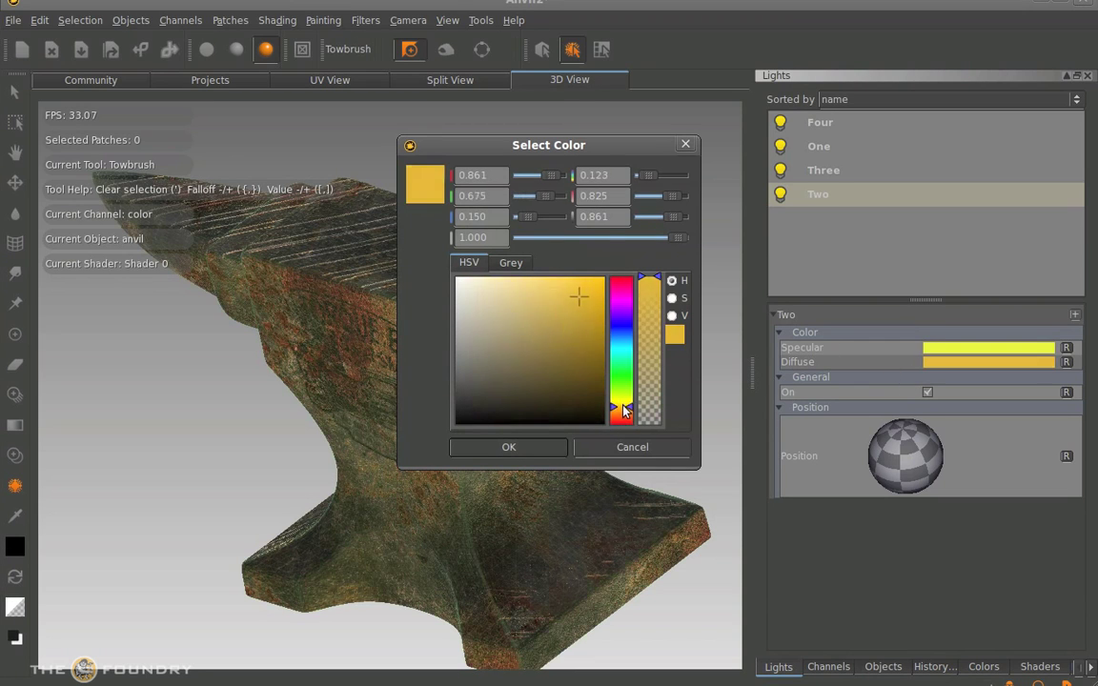
{"action": "left_click", "coordinate": [509, 447]}
{"action": "mouse_move", "coordinate": [882, 434]}
{"action": "left_mouse_down"}
{"action": "mouse_move", "coordinate": [908, 476]}
{"action": "mouse_move", "coordinate": [902, 453]}
{"action": "left_mouse_up"}
{"action": "left_click", "coordinate": [961, 360]}
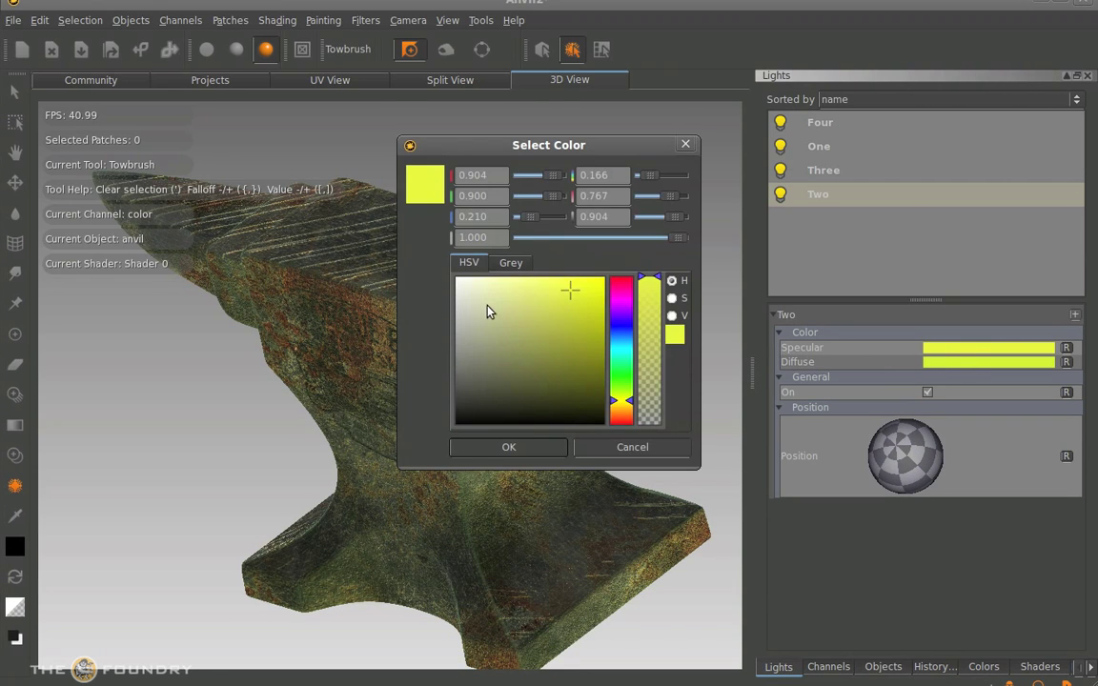
{"action": "left_click", "coordinate": [458, 282]}
{"action": "left_click", "coordinate": [508, 447]}
{"action": "left_click_drag", "start_coordinate": [856, 438], "coordinate": [791, 395]}
Step: Re-aim lights One and Four across the anvil, checking the lighting from different angles
{"action": "left_click", "coordinate": [815, 172]}
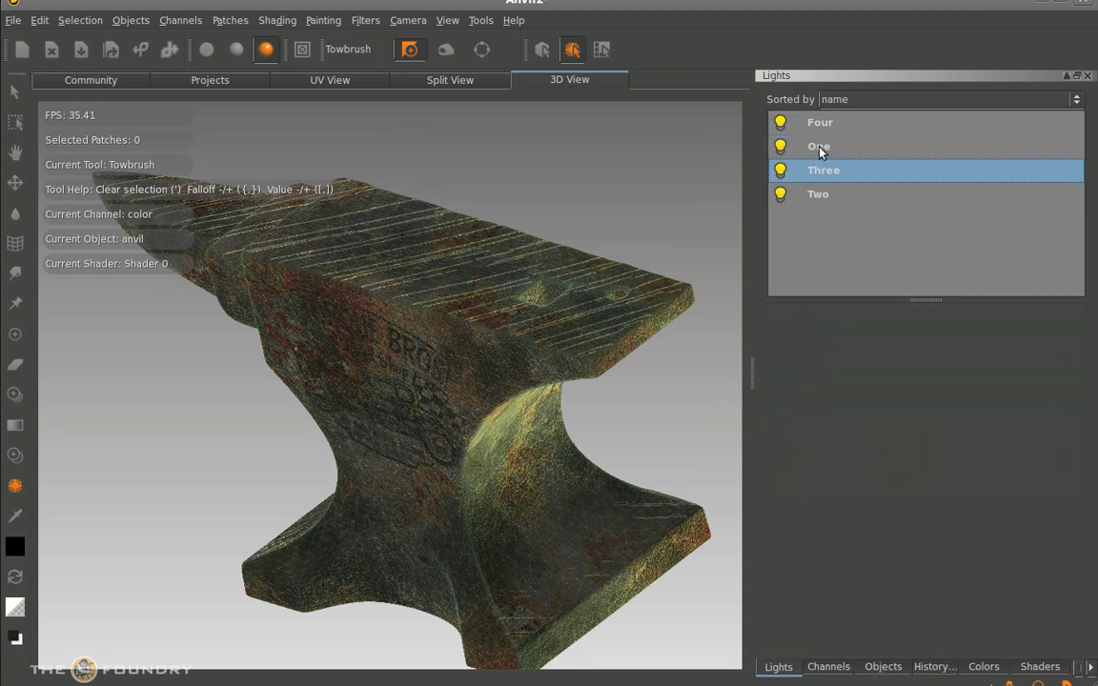
{"action": "left_click", "coordinate": [822, 147]}
{"action": "left_click_drag", "start_coordinate": [910, 456], "coordinate": [918, 453]}
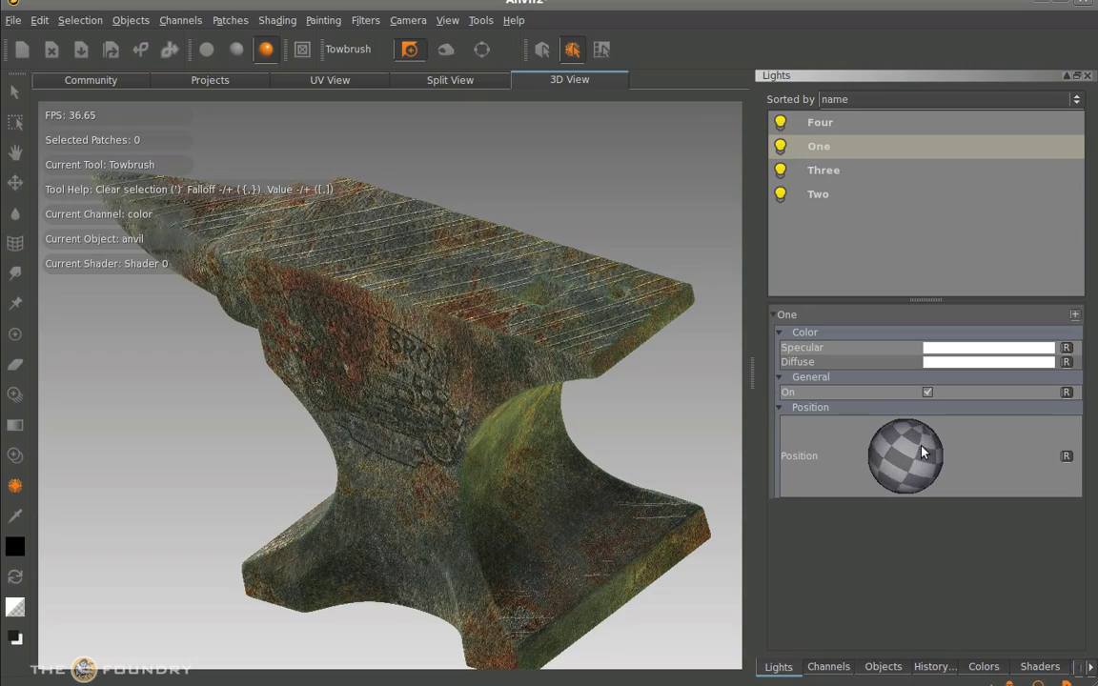
{"action": "left_click_drag", "start_coordinate": [534, 381], "coordinate": [755, 159], "text": "alt"}
{"action": "left_click", "coordinate": [828, 123]}
{"action": "mouse_move", "coordinate": [913, 456]}
{"action": "left_mouse_down"}
{"action": "mouse_move", "coordinate": [944, 466]}
{"action": "mouse_move", "coordinate": [921, 455]}
{"action": "mouse_move", "coordinate": [920, 468]}
{"action": "left_mouse_up"}
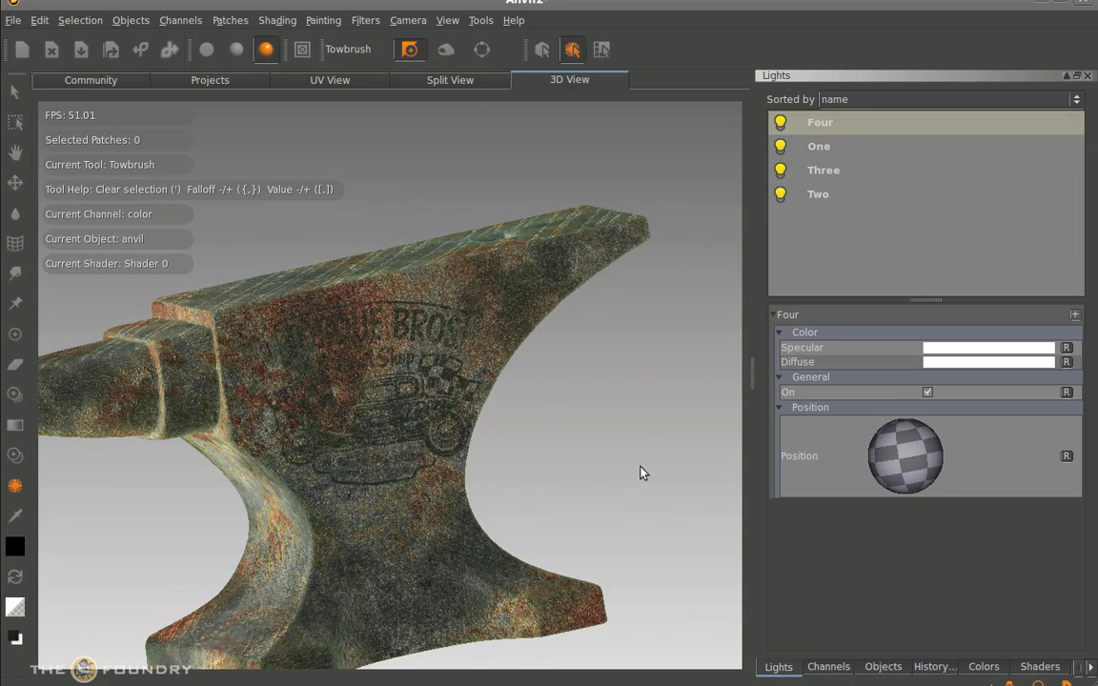
{"action": "left_click_drag", "start_coordinate": [642, 404], "coordinate": [684, 347], "text": "alt"}
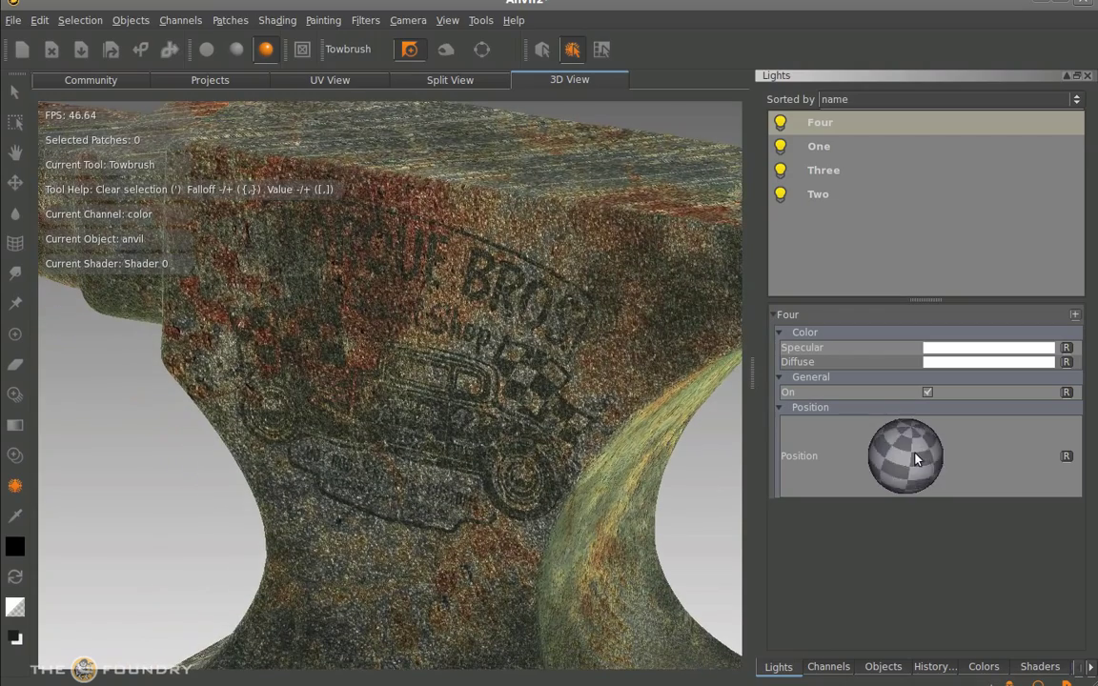
{"action": "left_click_drag", "start_coordinate": [910, 450], "coordinate": [924, 446]}
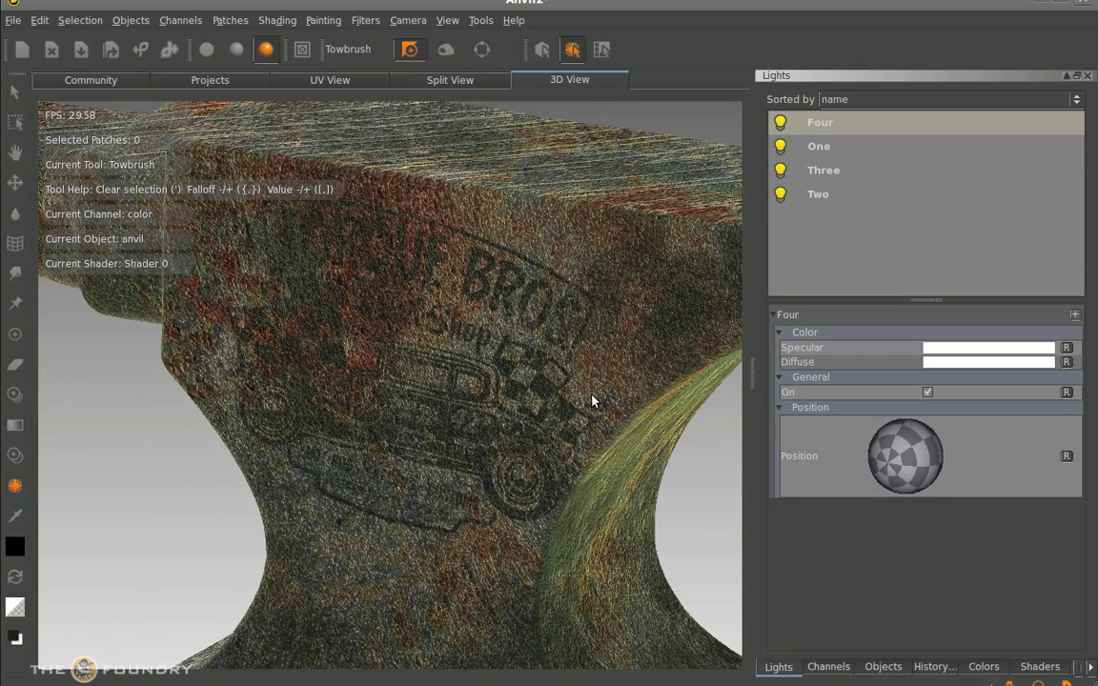
{"action": "left_click_drag", "start_coordinate": [593, 399], "coordinate": [835, 167], "text": "alt"}
Step: Re-aim light One again and reset light Three's position to default
{"action": "left_click", "coordinate": [837, 151]}
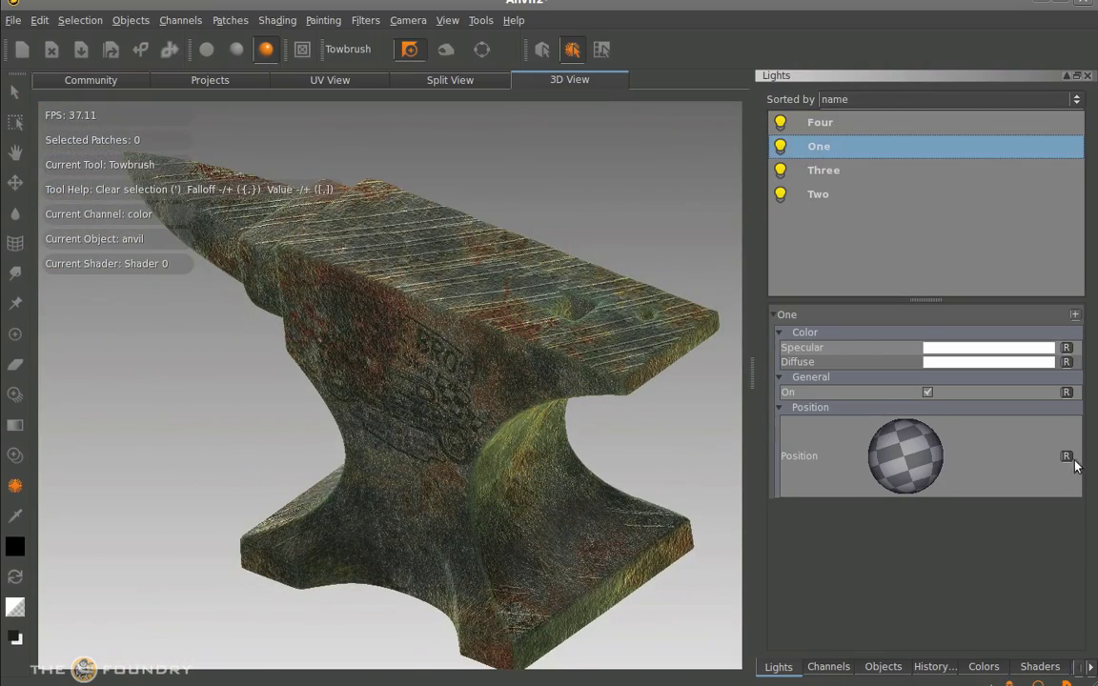
{"action": "left_click_drag", "start_coordinate": [910, 448], "coordinate": [939, 399]}
{"action": "left_click", "coordinate": [828, 172]}
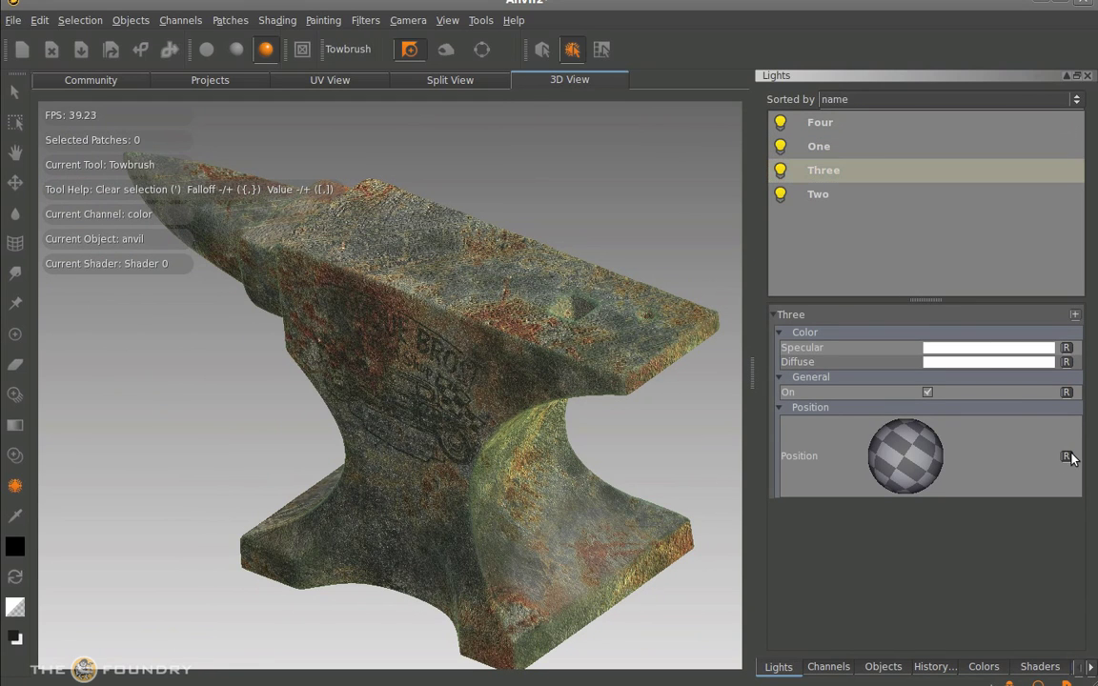
{"action": "left_click", "coordinate": [1067, 455]}
Step: Re-aim light Two and reset its diffuse colour to white
{"action": "left_click", "coordinate": [819, 195]}
{"action": "left_click_drag", "start_coordinate": [963, 415], "coordinate": [962, 435]}
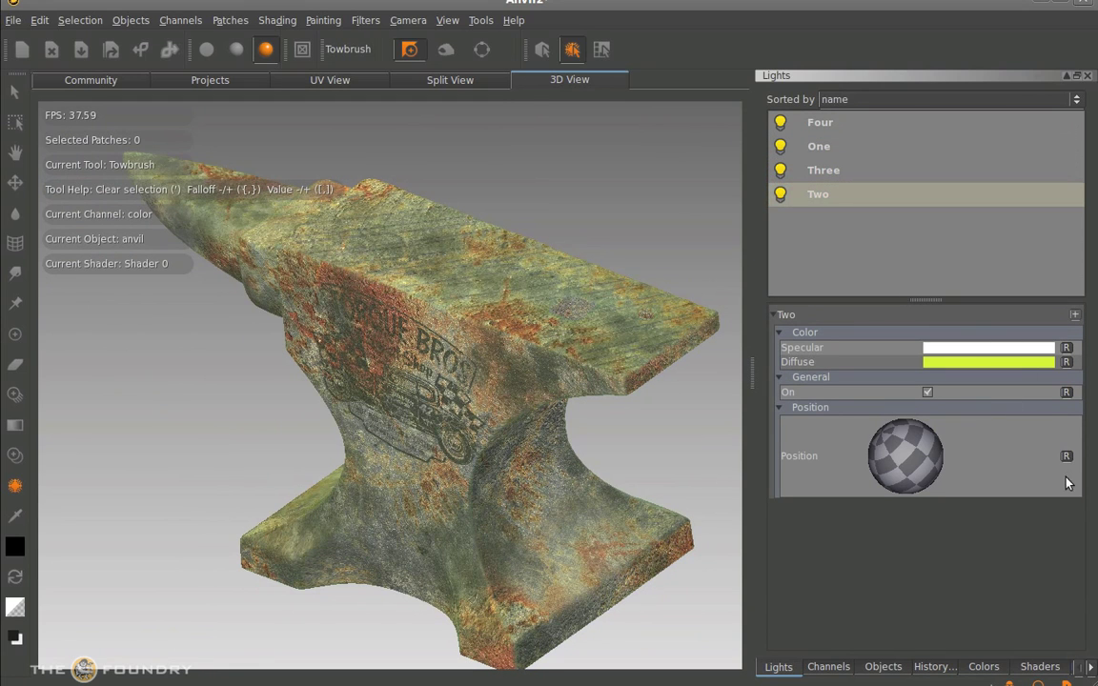
{"action": "left_click_drag", "start_coordinate": [411, 390], "coordinate": [432, 381], "text": "alt"}
{"action": "left_click", "coordinate": [1066, 362]}
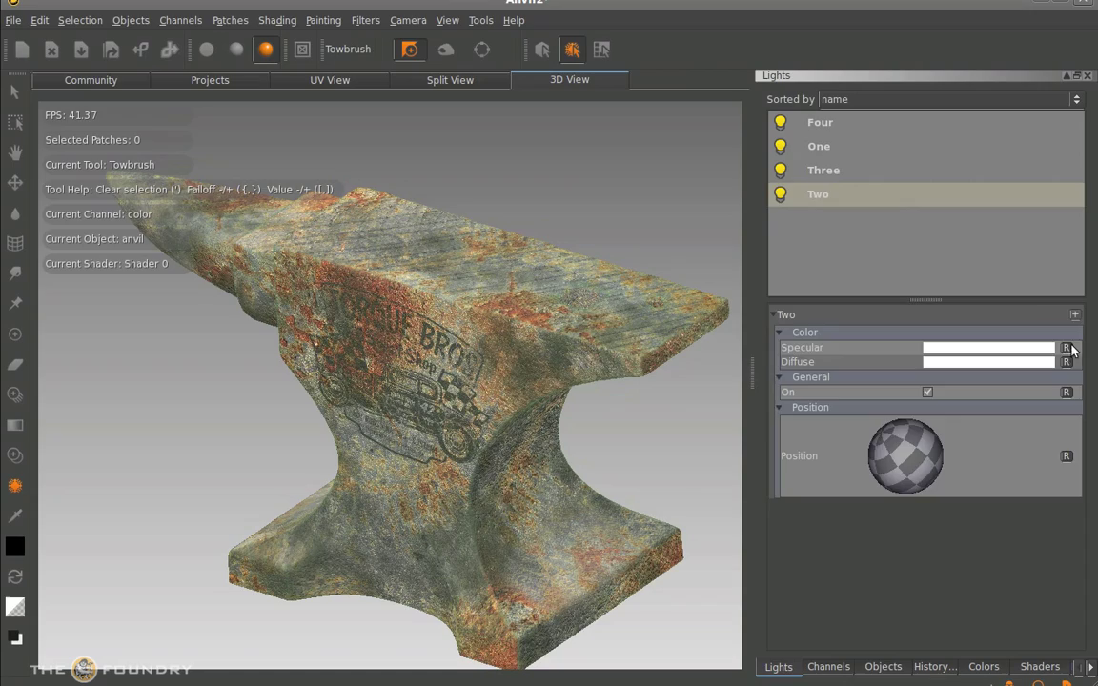
Step: Re-aim light Three and turn the anvil to a side-on view
{"action": "left_click", "coordinate": [825, 170]}
{"action": "left_click_drag", "start_coordinate": [631, 440], "coordinate": [569, 366], "text": "alt"}
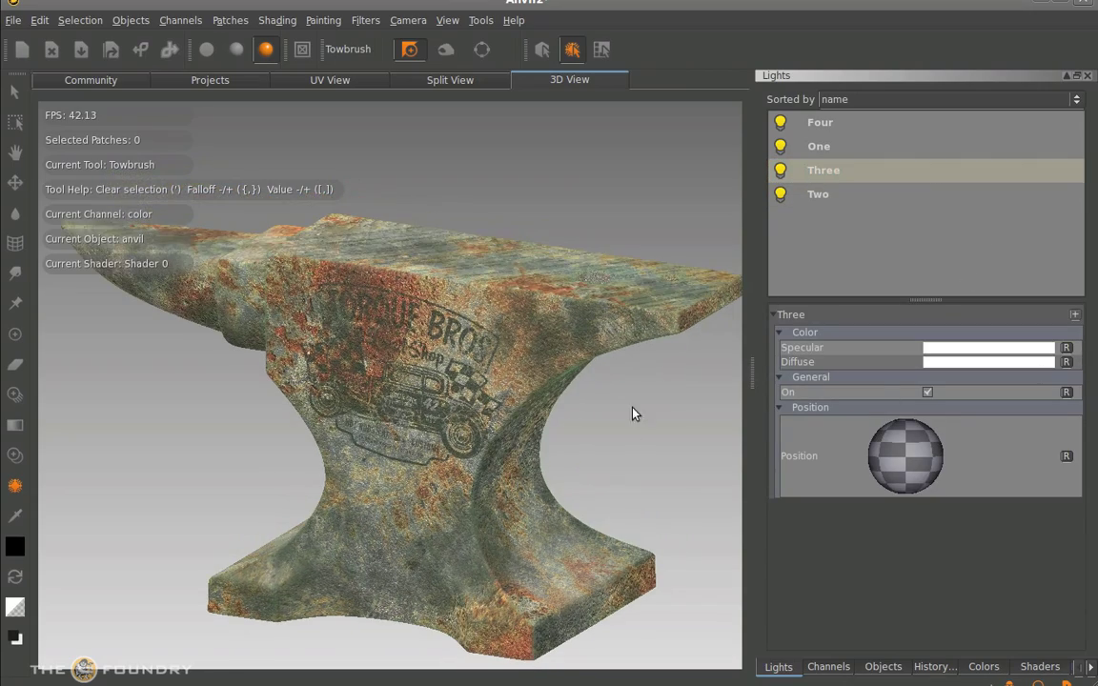
{"action": "mouse_move", "coordinate": [905, 448]}
{"action": "left_mouse_down"}
{"action": "mouse_move", "coordinate": [802, 398]}
{"action": "mouse_move", "coordinate": [911, 456]}
{"action": "left_mouse_up"}
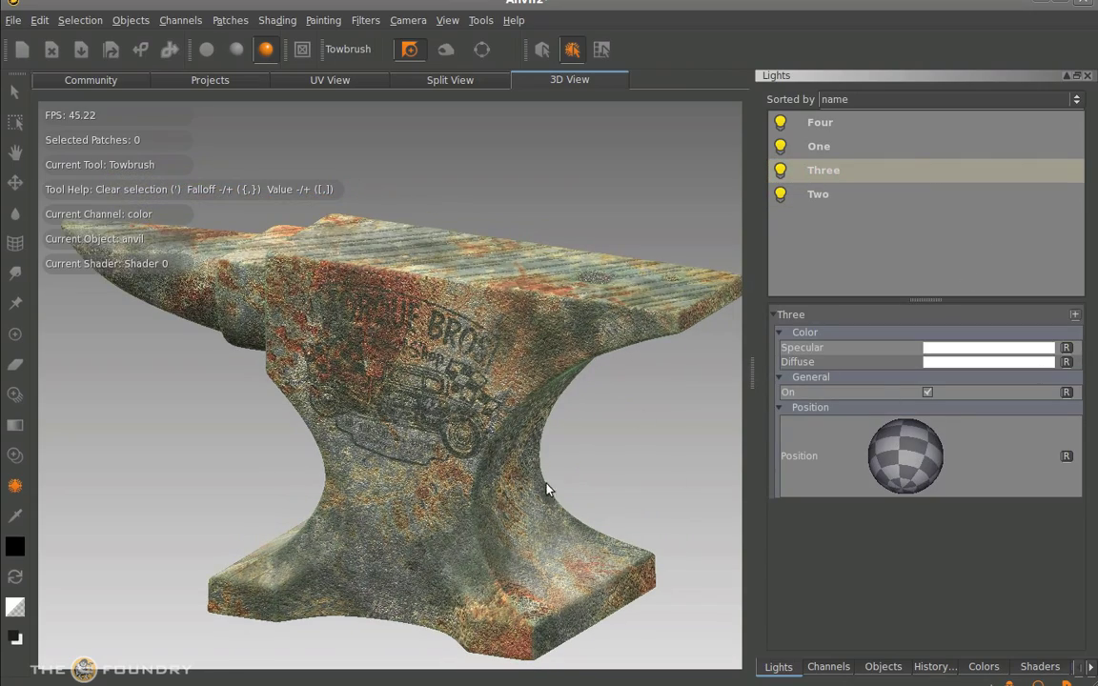
{"action": "left_click_drag", "start_coordinate": [551, 478], "coordinate": [610, 429], "text": "alt"}
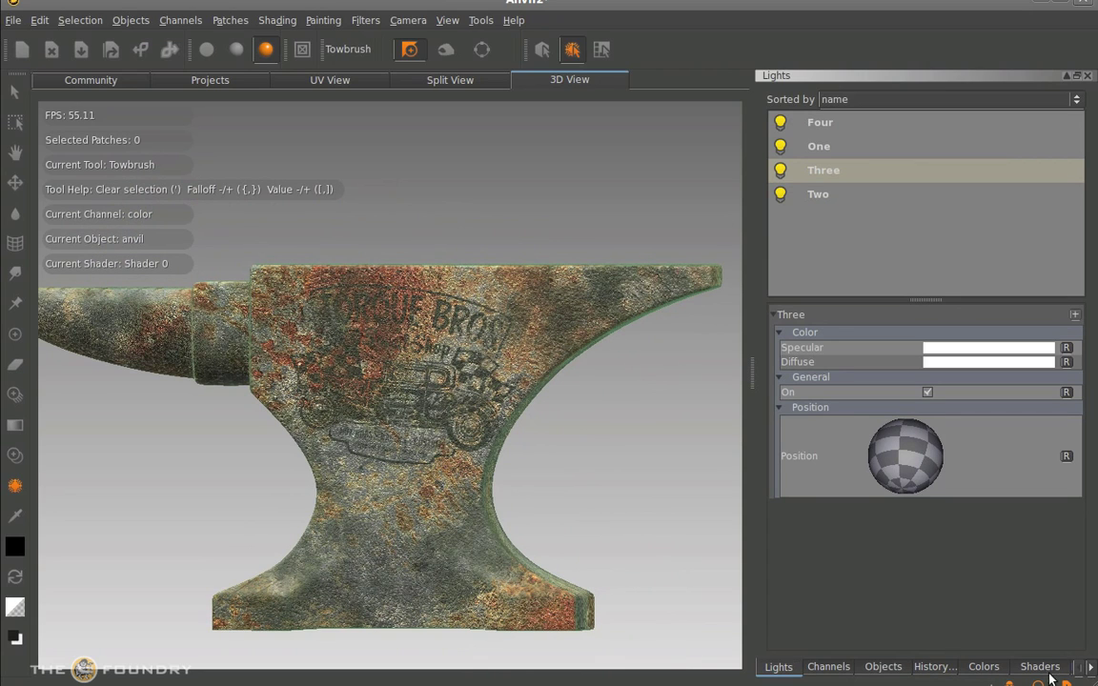
Step: Show the Channels palette and review the color channel's Named Files and Sequence export options without exporting
{"action": "left_click", "coordinate": [829, 667]}
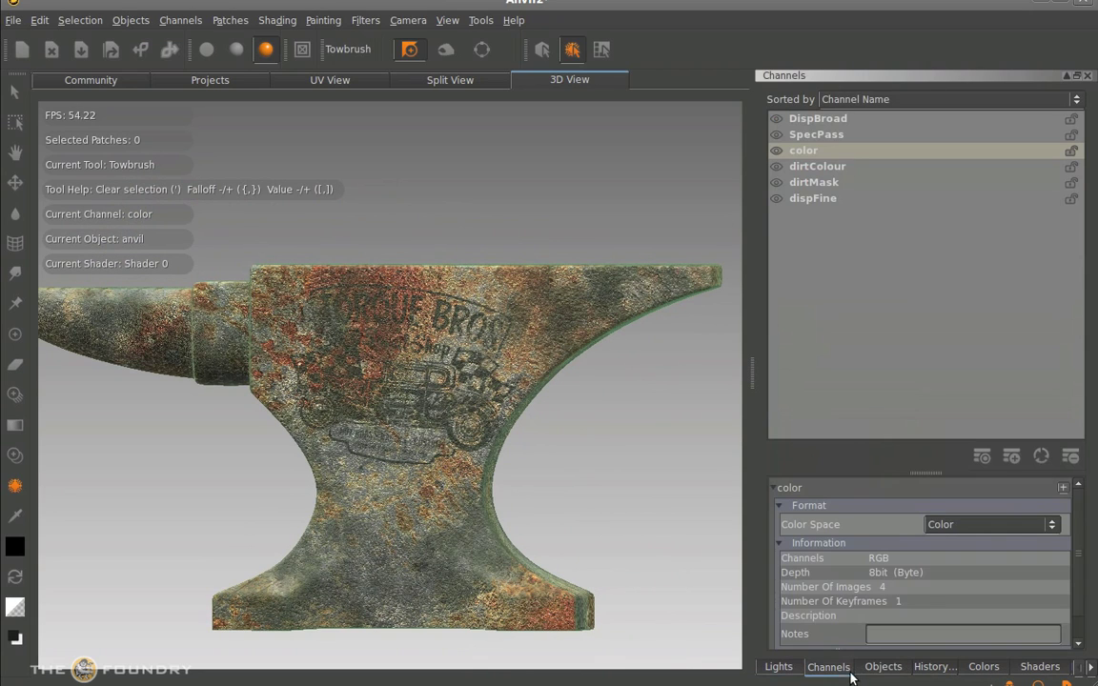
{"action": "left_click", "coordinate": [814, 152]}
{"action": "right_click", "coordinate": [812, 153]}
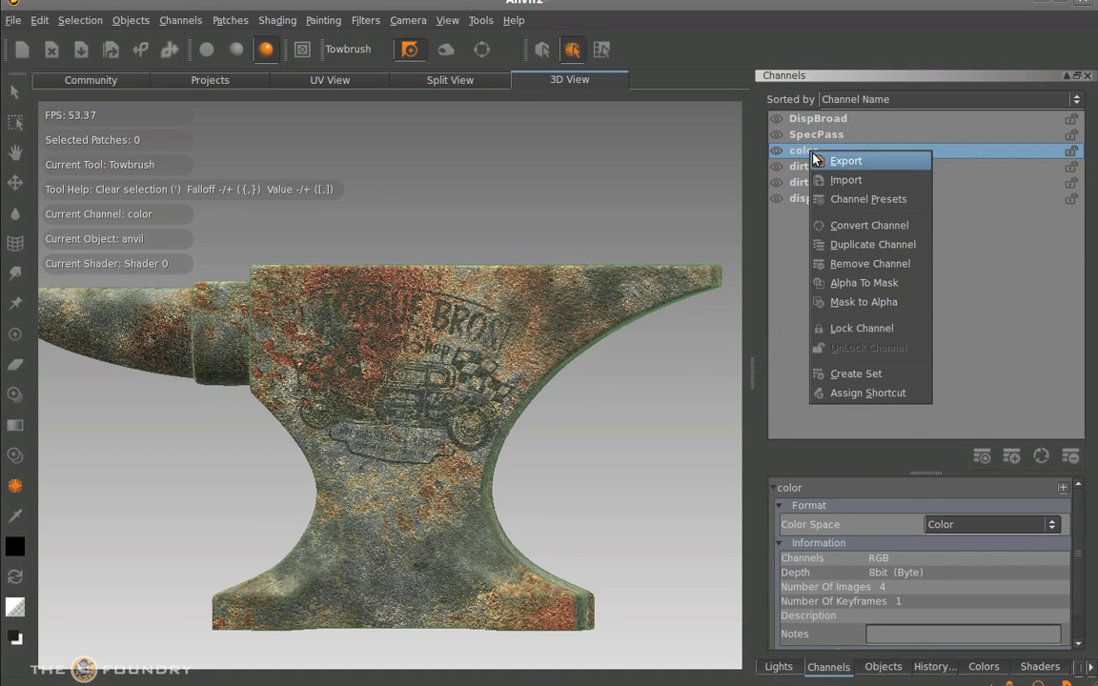
{"action": "left_click", "coordinate": [857, 164]}
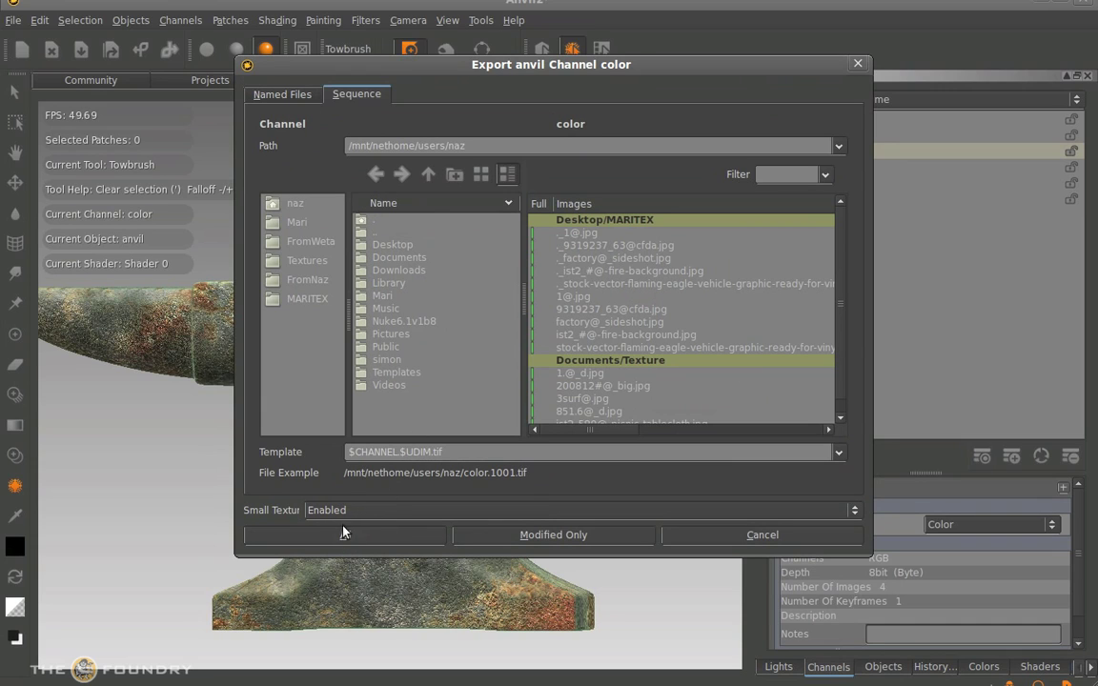
{"action": "left_click", "coordinate": [271, 93]}
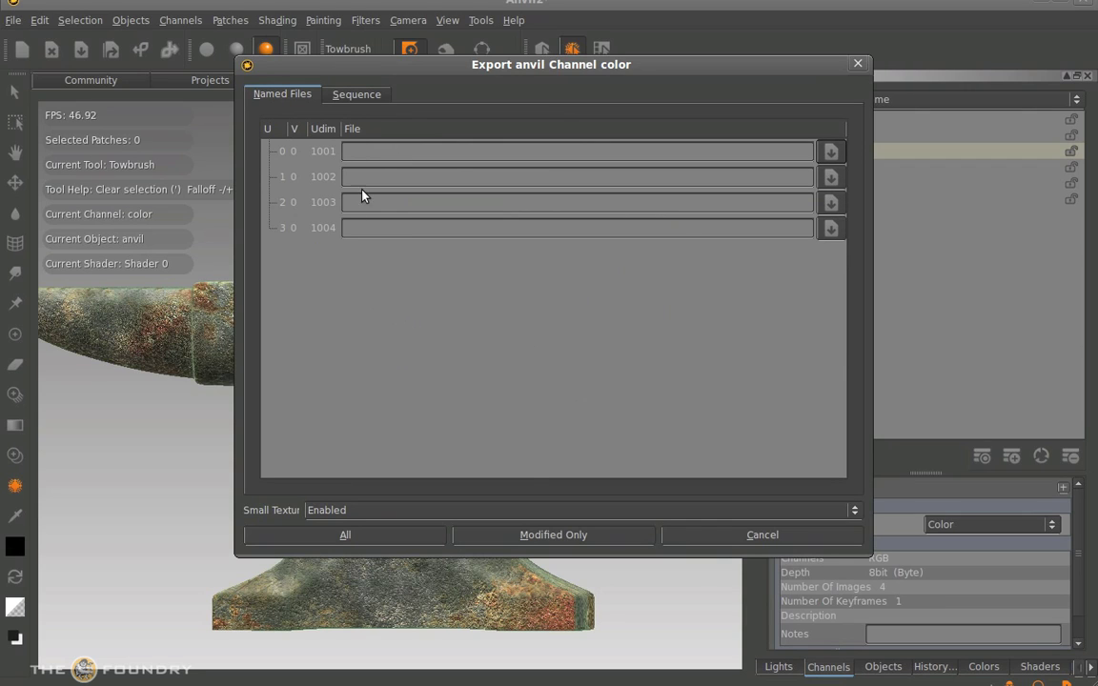
{"action": "left_click", "coordinate": [348, 93]}
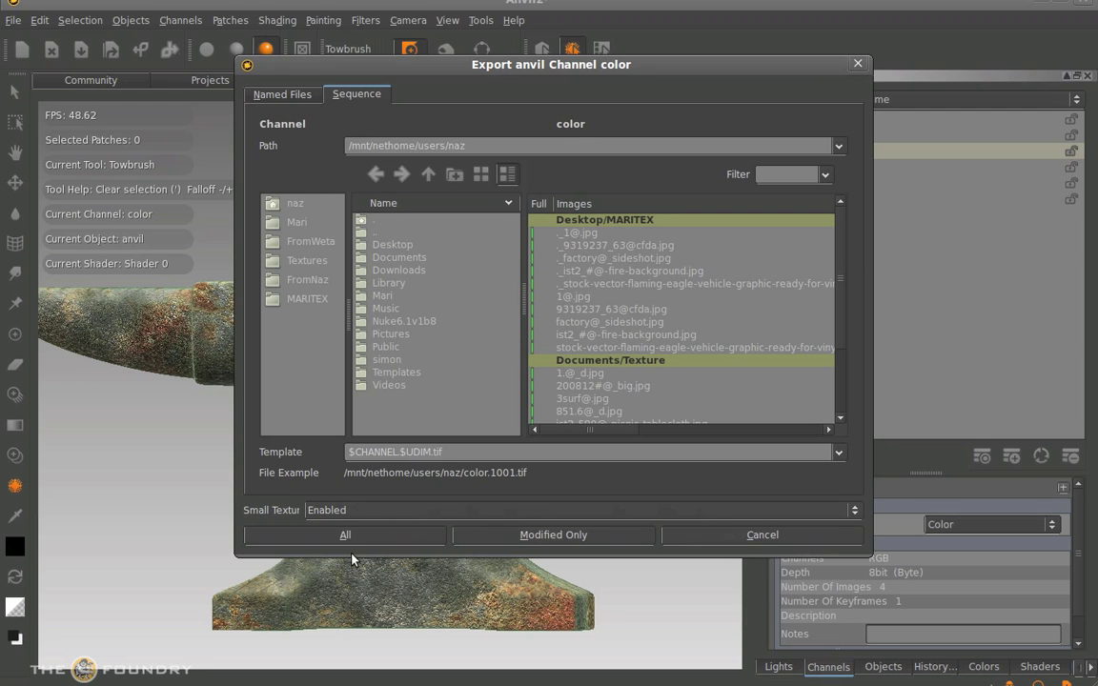
{"action": "left_click", "coordinate": [857, 65]}
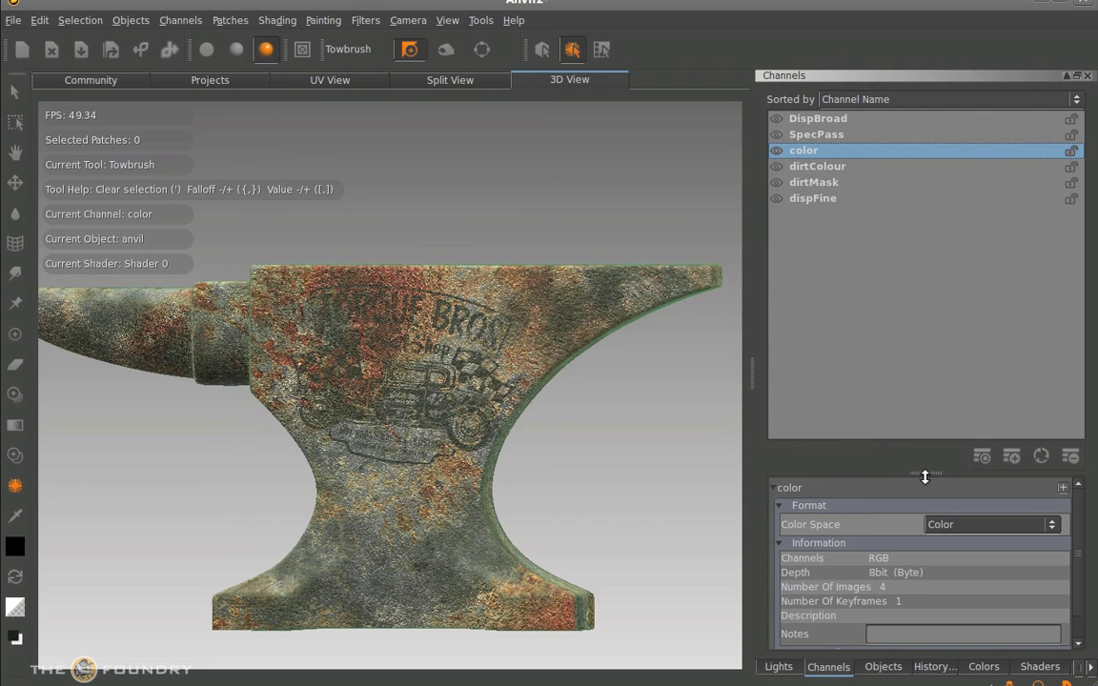
{"action": "left_click", "coordinate": [982, 457]}
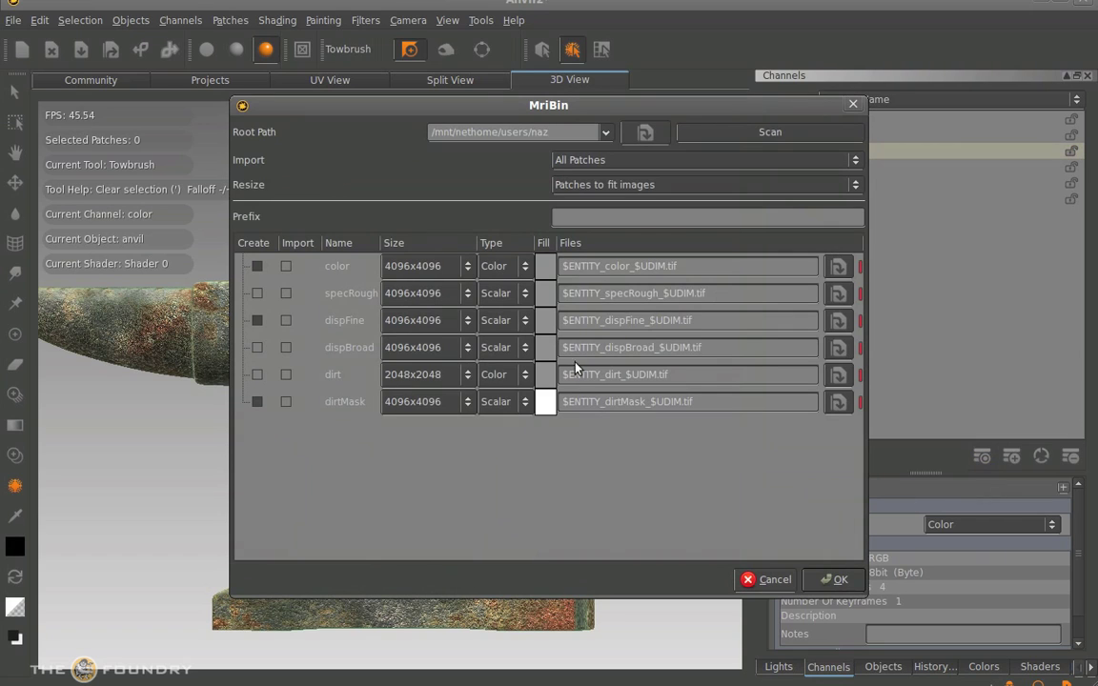
{"action": "left_click", "coordinate": [831, 580]}
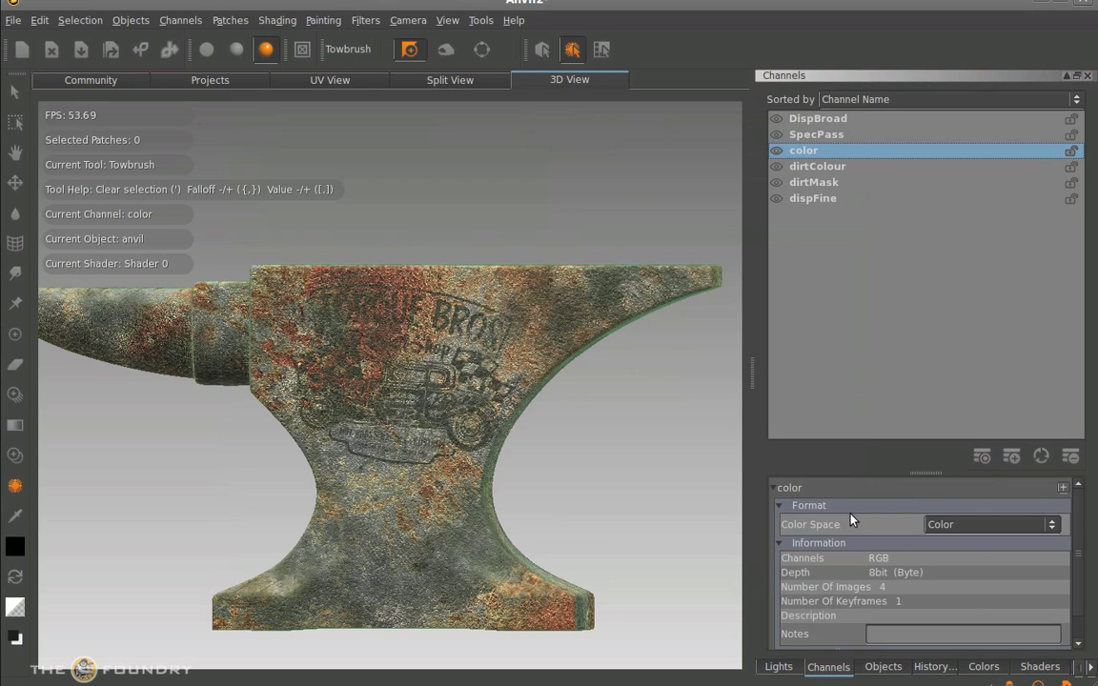
{"action": "left_click", "coordinate": [1042, 456]}
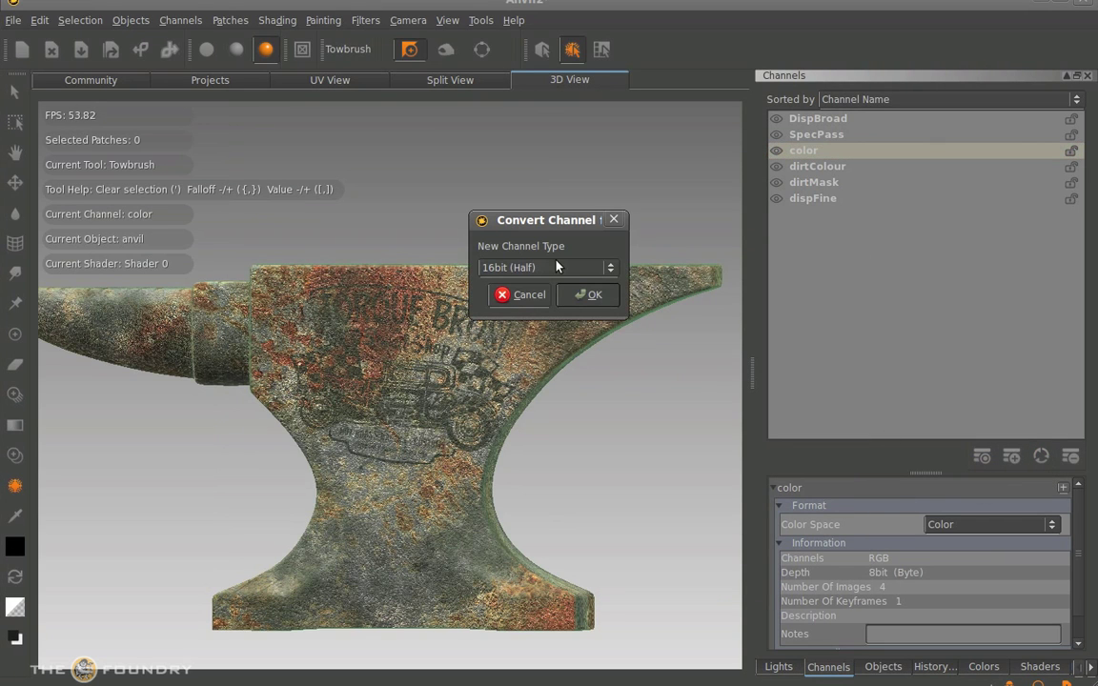
{"action": "left_click", "coordinate": [546, 301]}
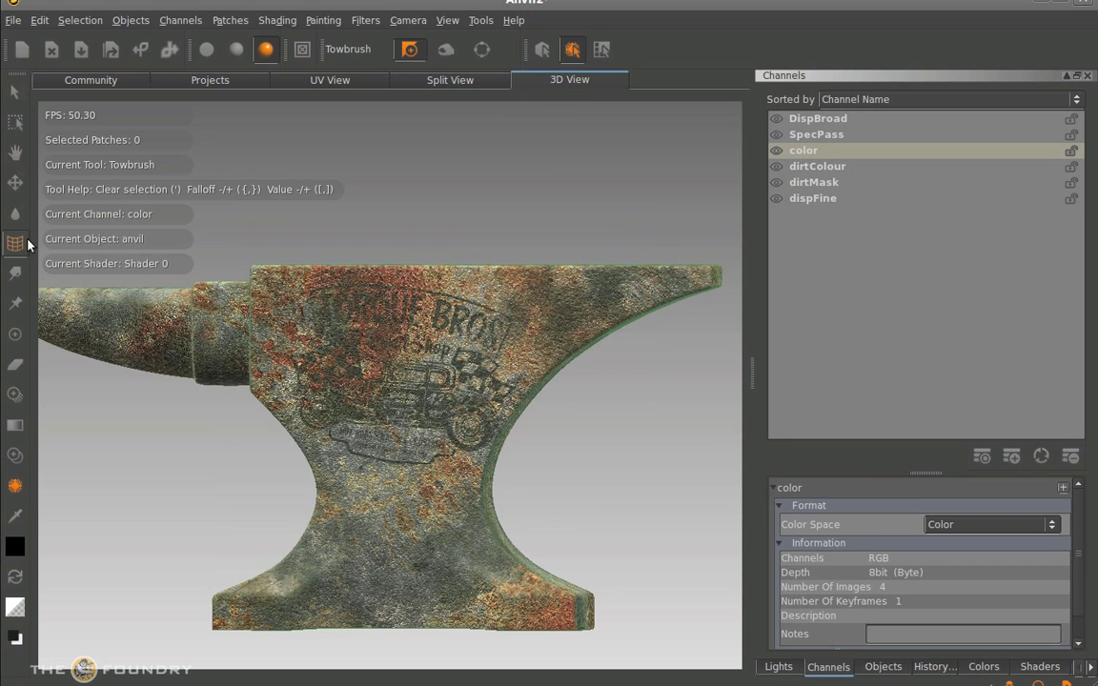
Step: Check the anvil in UV, Split and 3D views, then save Anvil2
{"action": "left_click", "coordinate": [351, 82]}
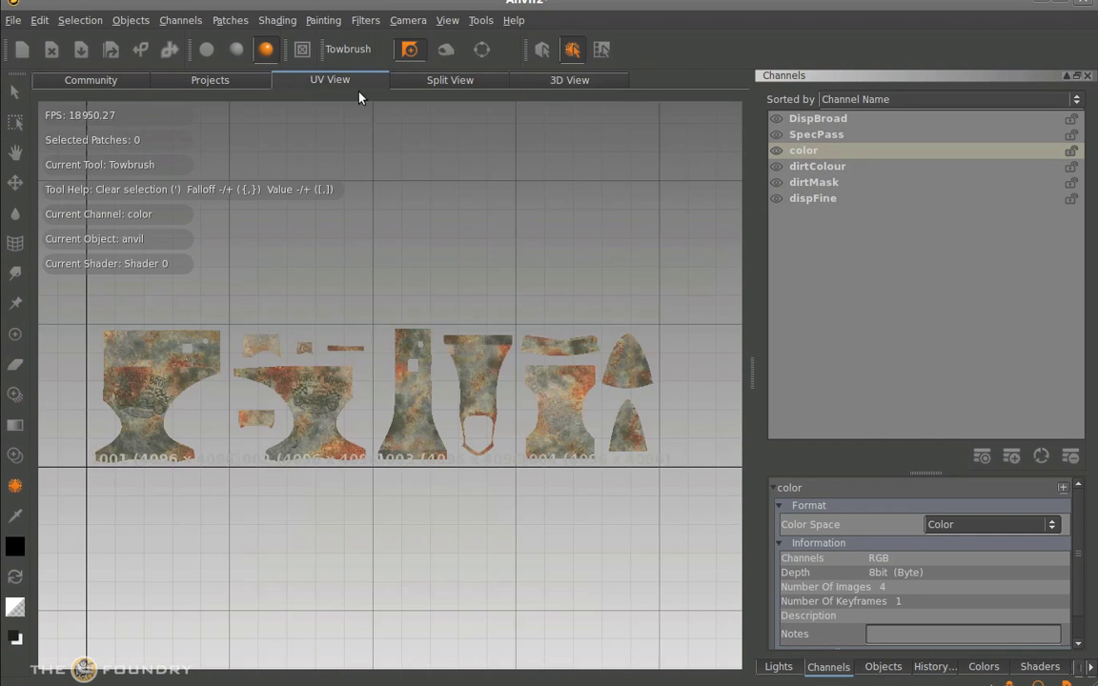
{"action": "left_click", "coordinate": [425, 82]}
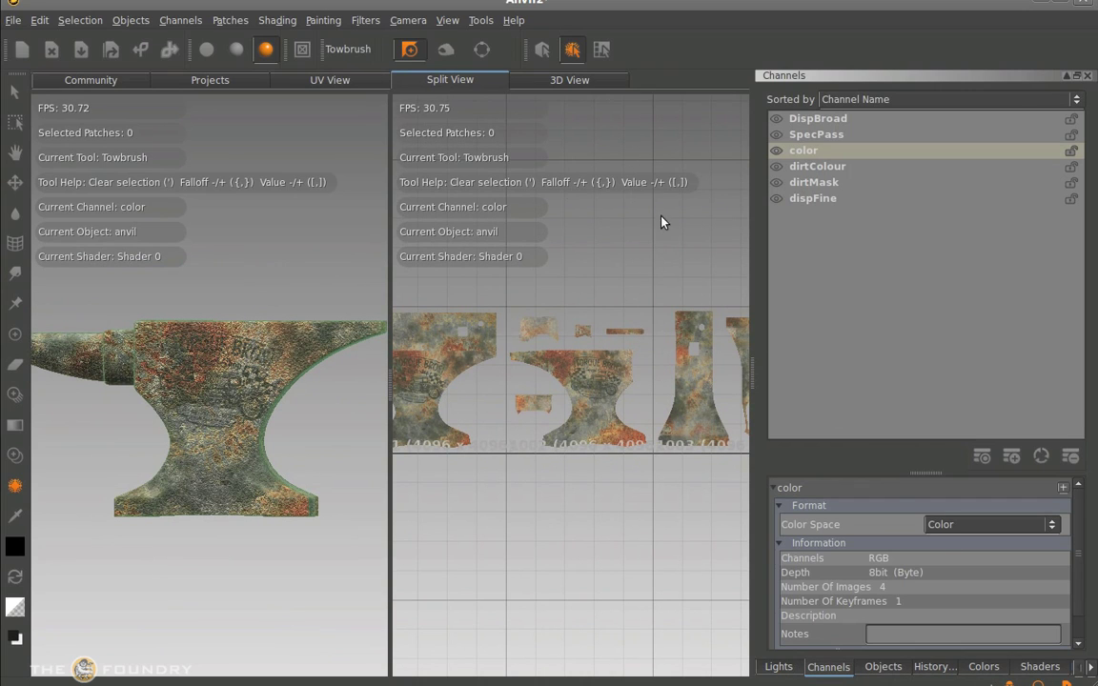
{"action": "left_click", "coordinate": [570, 81]}
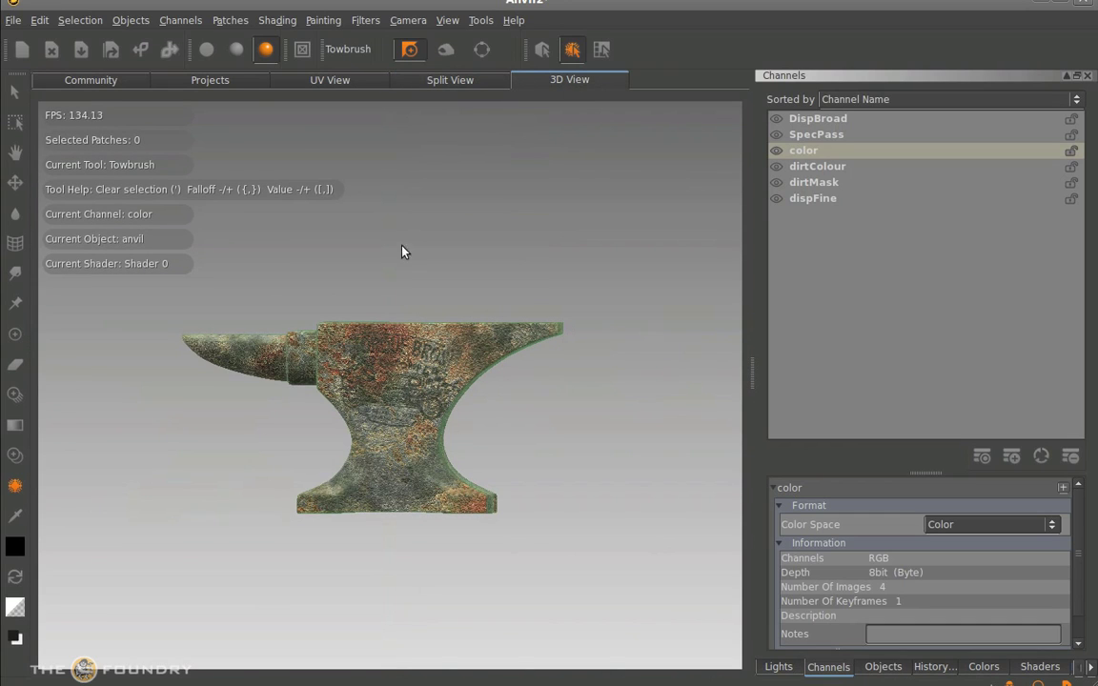
{"action": "left_click", "coordinate": [82, 50]}
Step: Close the project and archive Anvil2 as Anvil_full_withTEX.mra
{"action": "left_click", "coordinate": [53, 55]}
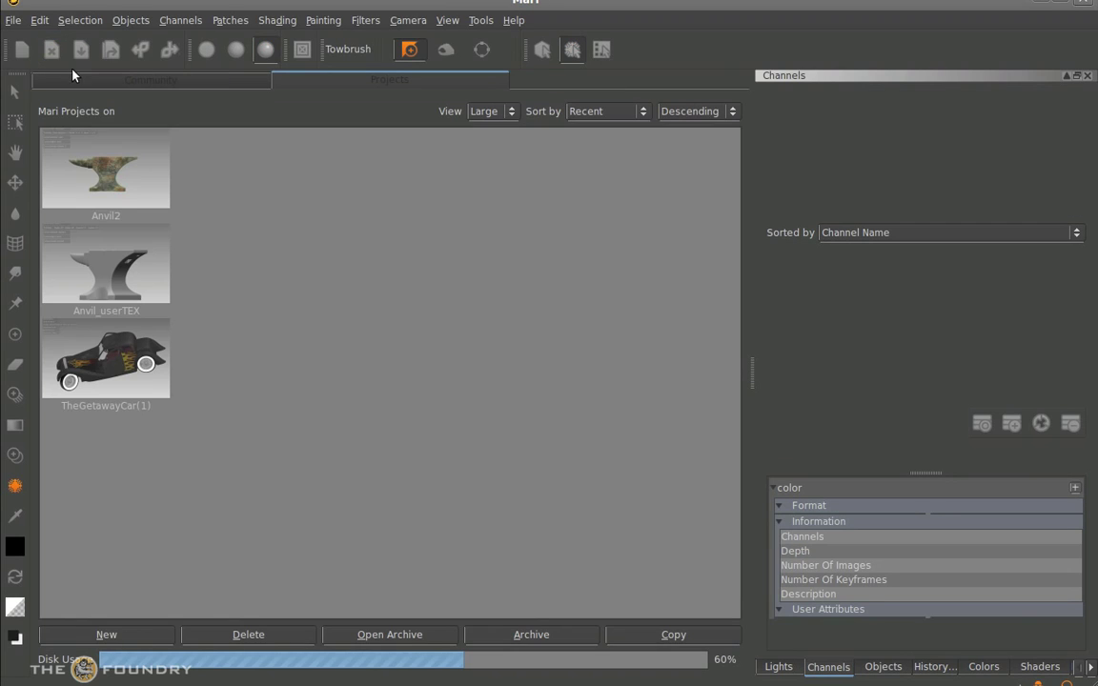
{"action": "right_click", "coordinate": [115, 159]}
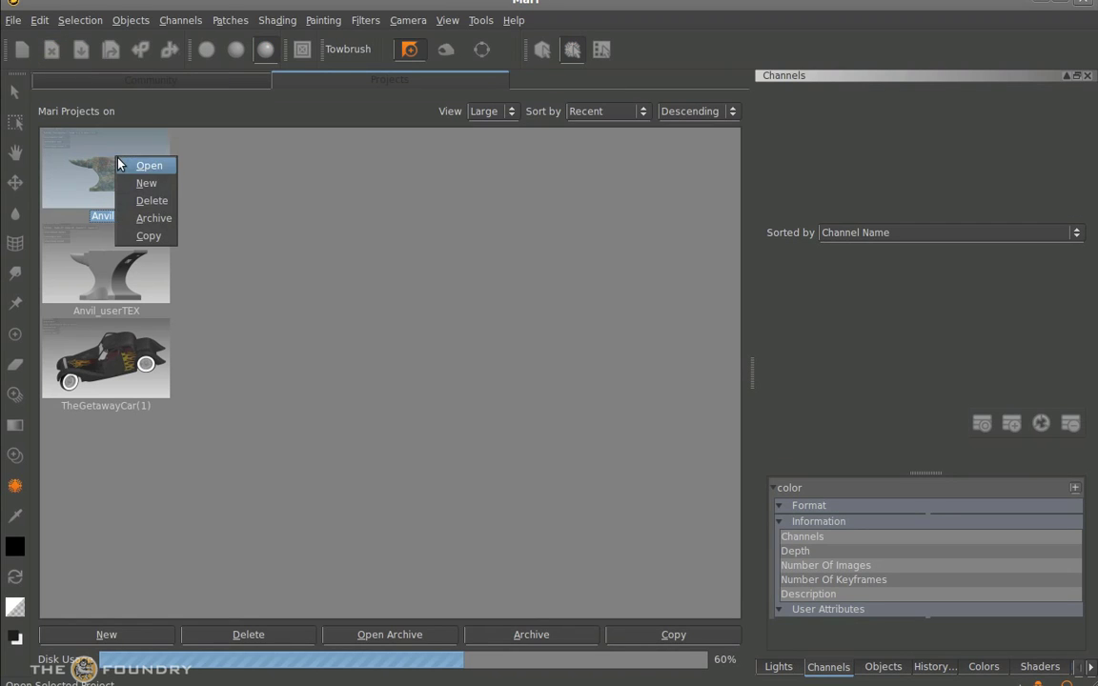
{"action": "left_click", "coordinate": [155, 218]}
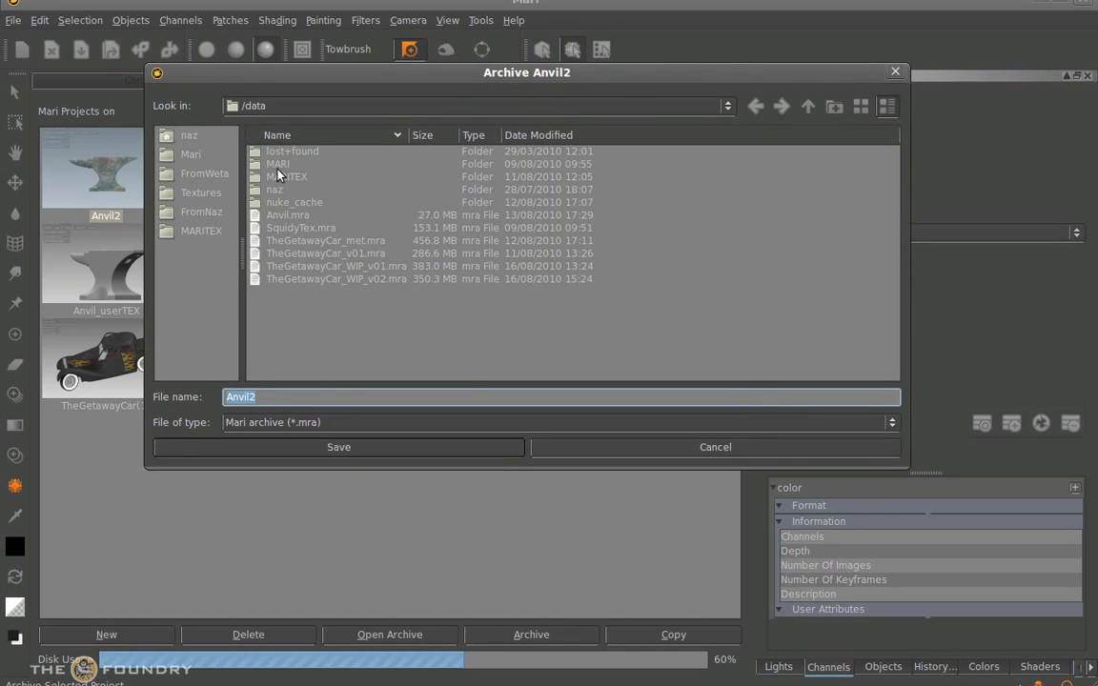
{"action": "left_click", "coordinate": [299, 397]}
{"action": "key", "text": "BackSpace"}
{"action": "type", "text": "_full_withTEX"}
{"action": "left_click", "coordinate": [297, 452]}
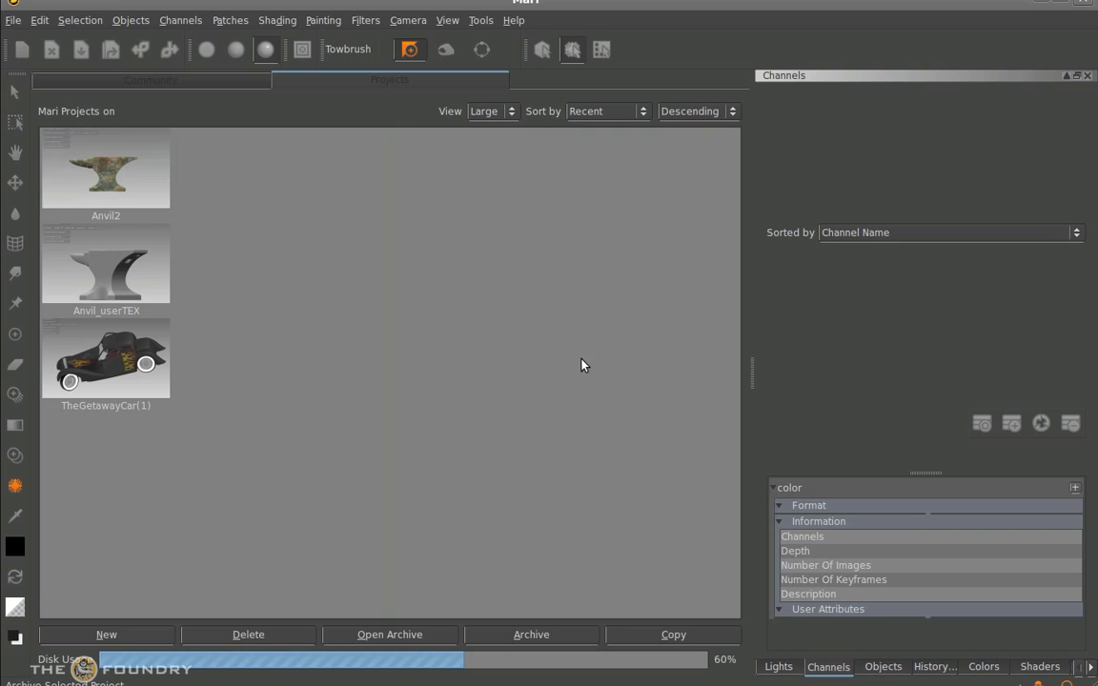
Step: Import Anvil_full_withTEX.mra from /data as a new Anvil2(0) project
{"action": "left_click", "coordinate": [73, 149]}
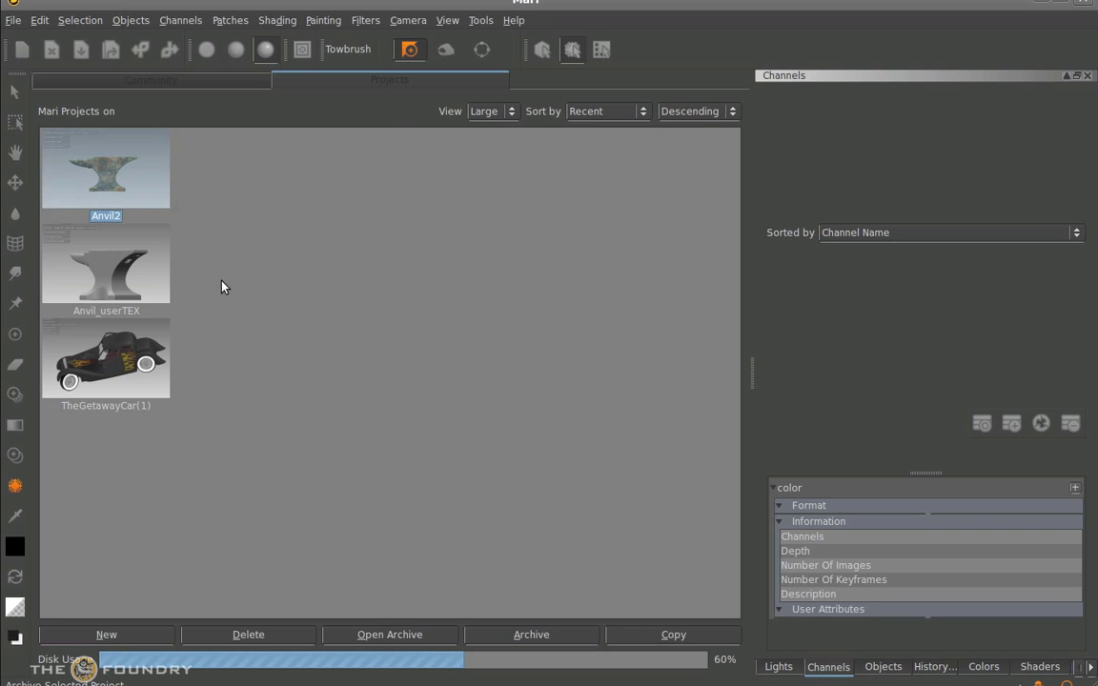
{"action": "left_click", "coordinate": [388, 629]}
{"action": "left_click", "coordinate": [320, 217]}
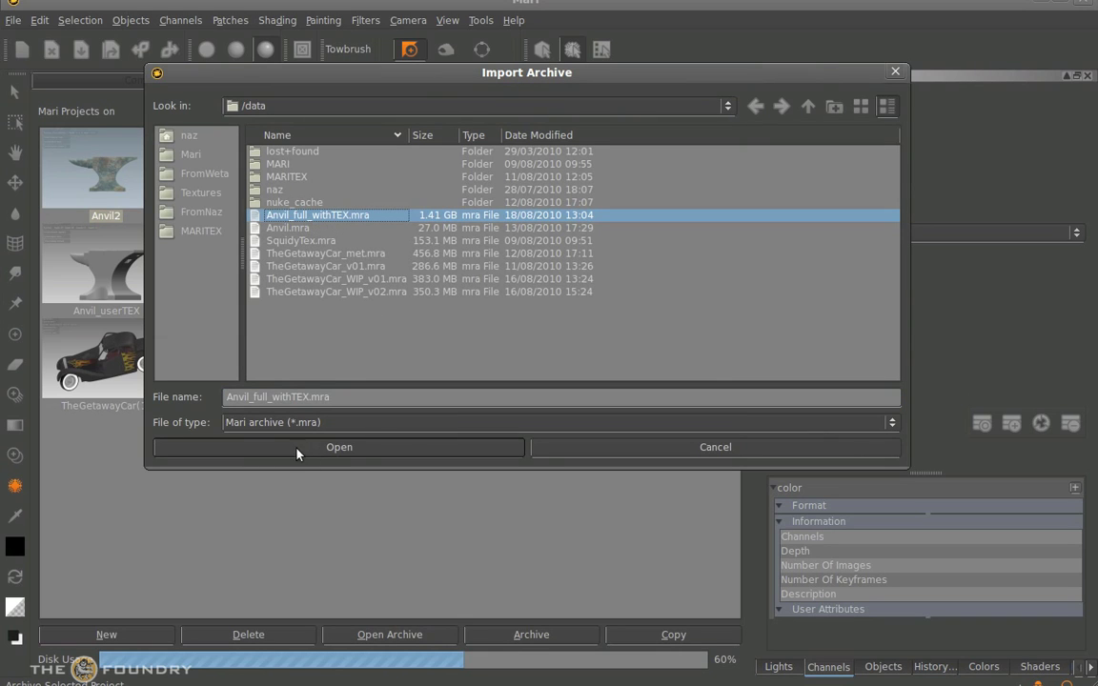
{"action": "left_click", "coordinate": [333, 448]}
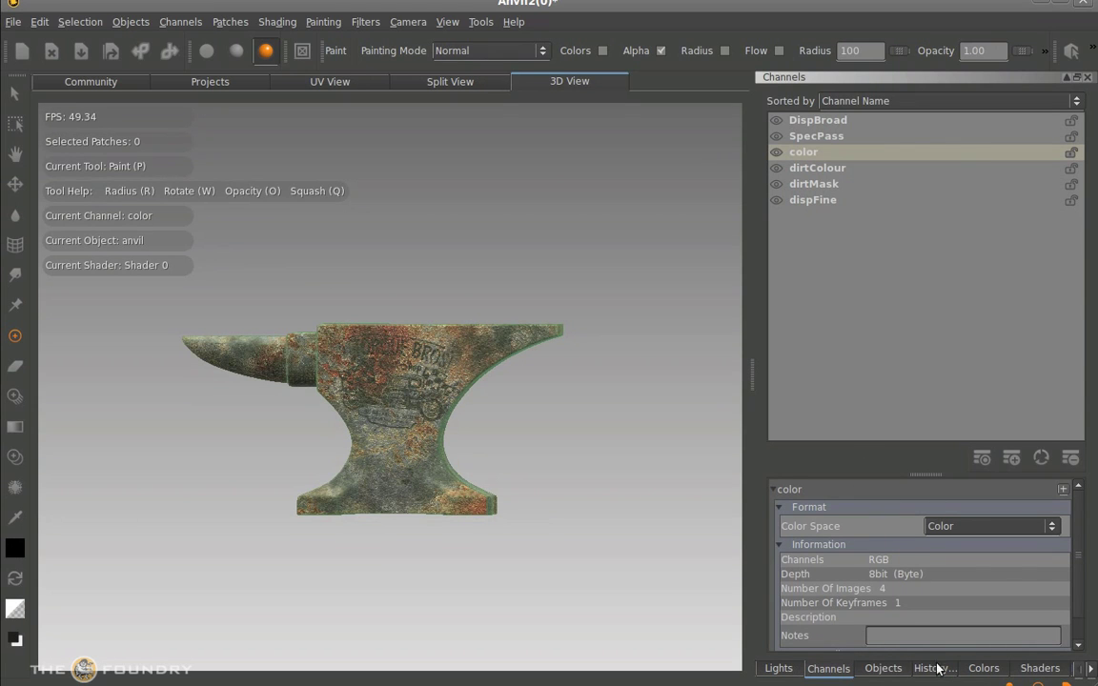
Step: Show the Personal shelf in the Brush Editor and bring up its Save Shelf dialog
{"action": "left_click", "coordinate": [1089, 672]}
{"action": "left_click", "coordinate": [1090, 672]}
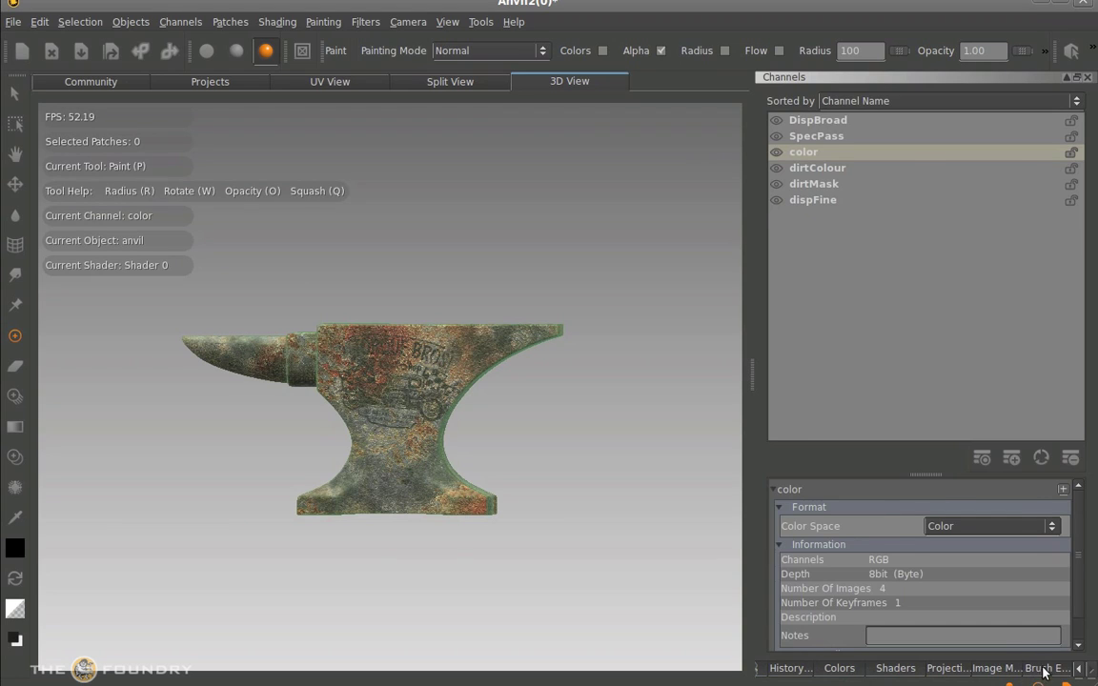
{"action": "left_click", "coordinate": [1047, 669]}
{"action": "left_click", "coordinate": [777, 248]}
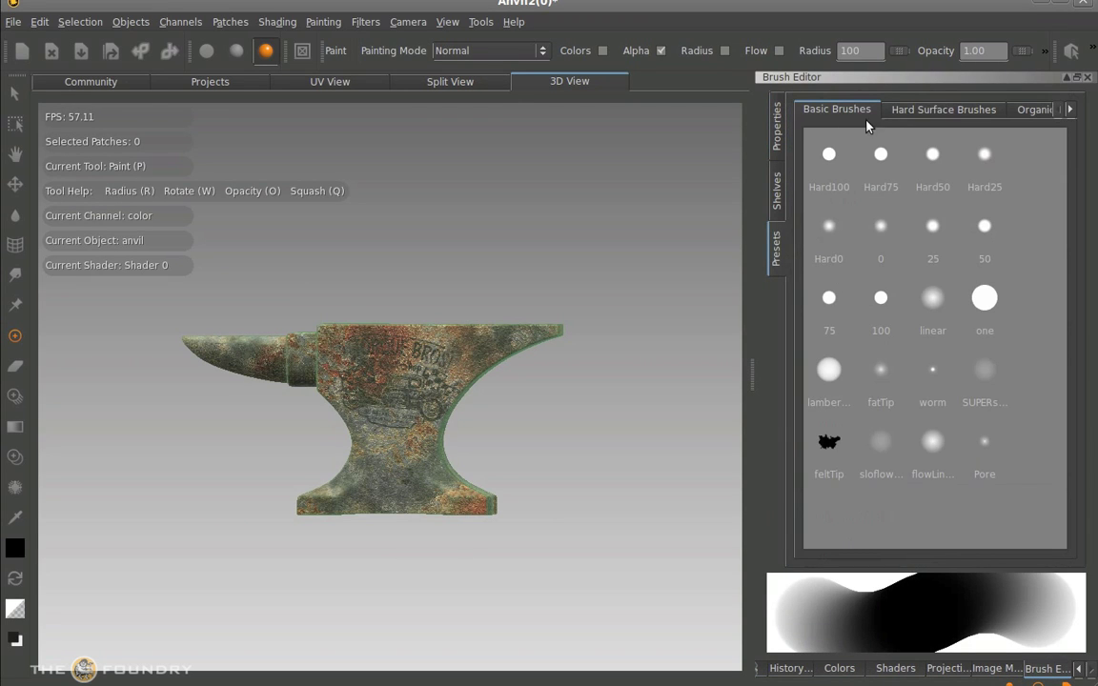
{"action": "left_click", "coordinate": [776, 191]}
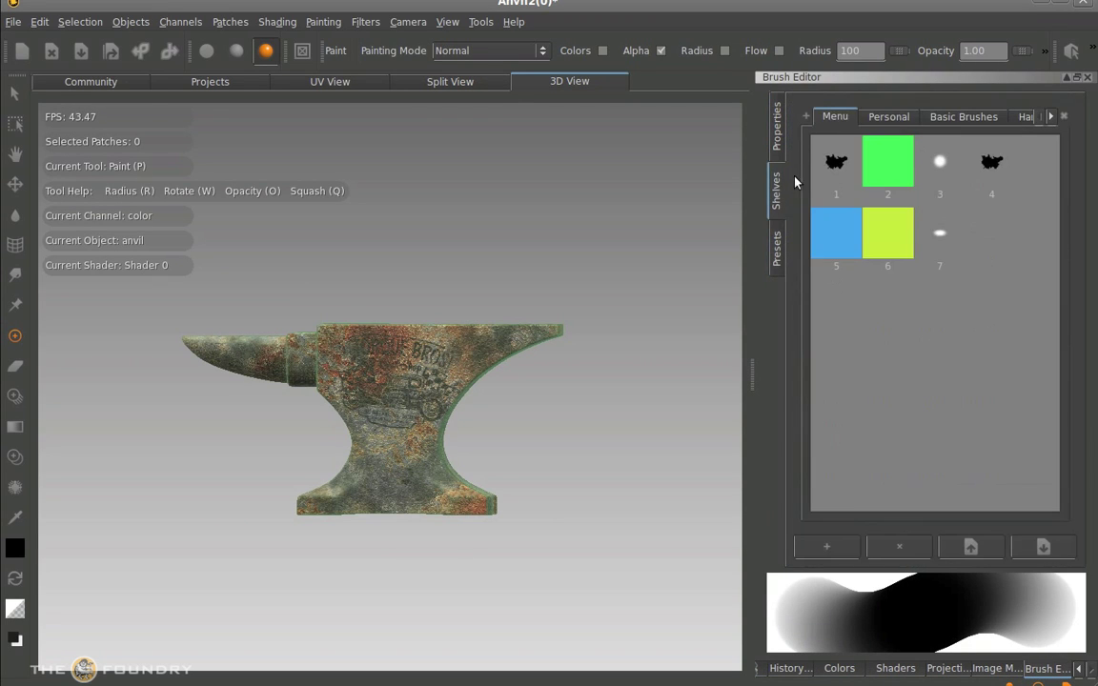
{"action": "left_click", "coordinate": [892, 117]}
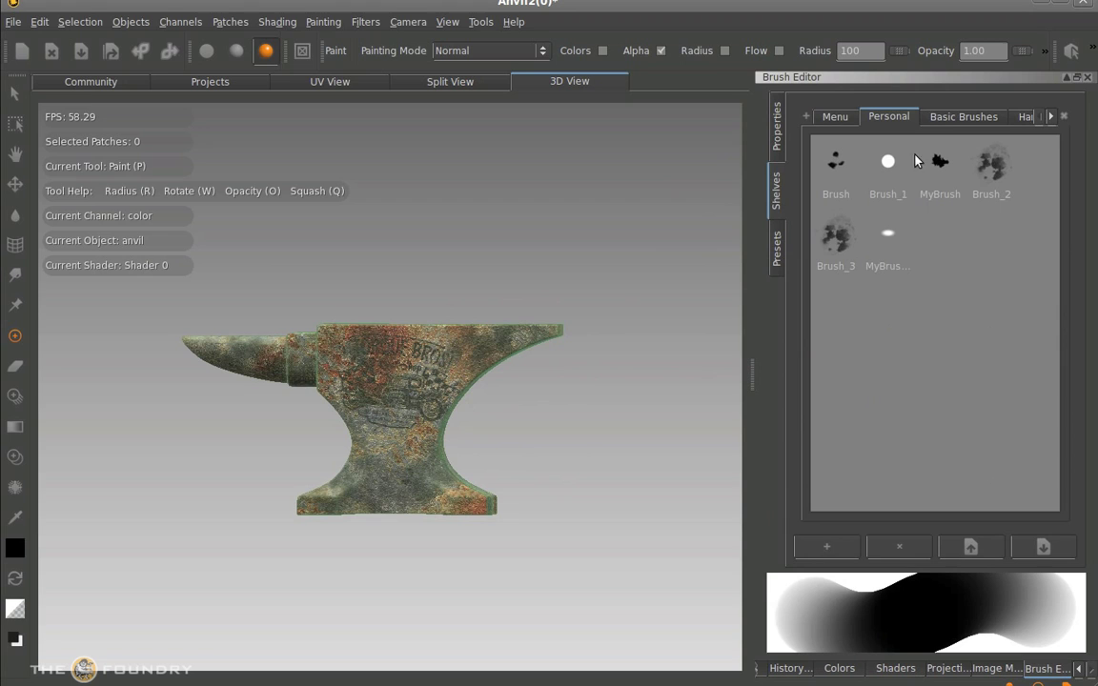
{"action": "left_click", "coordinate": [1049, 546]}
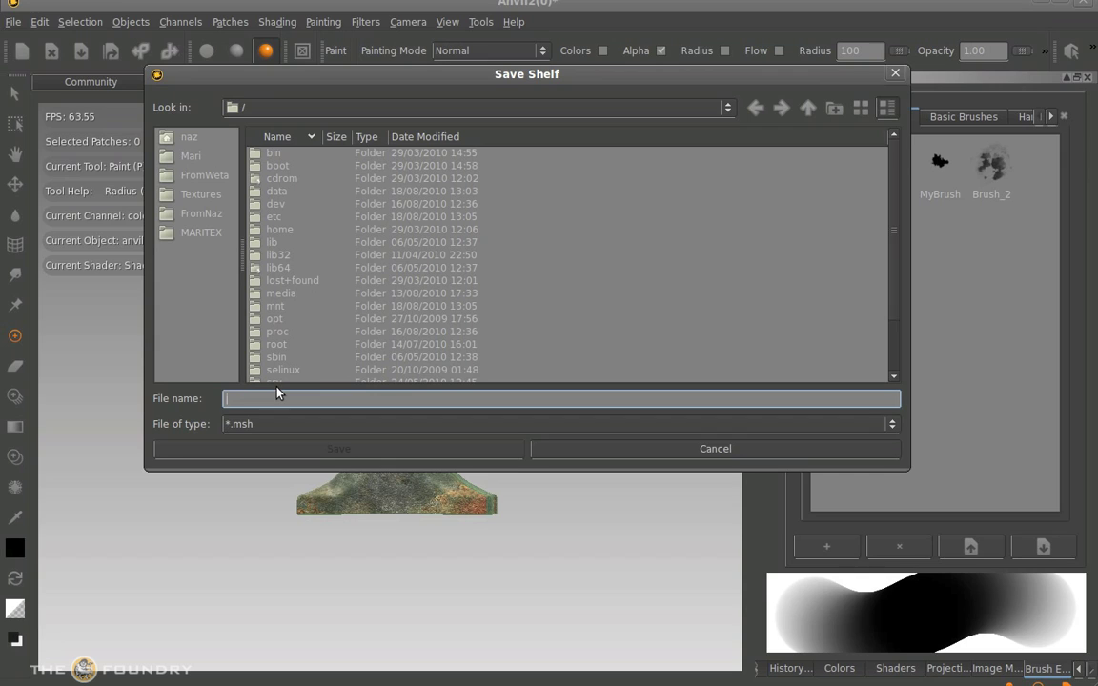
Step: Save the Personal shelf as anvilshelf.msh in the home folder
{"action": "type", "text": "av"}
{"action": "key", "text": "BackSpace"}
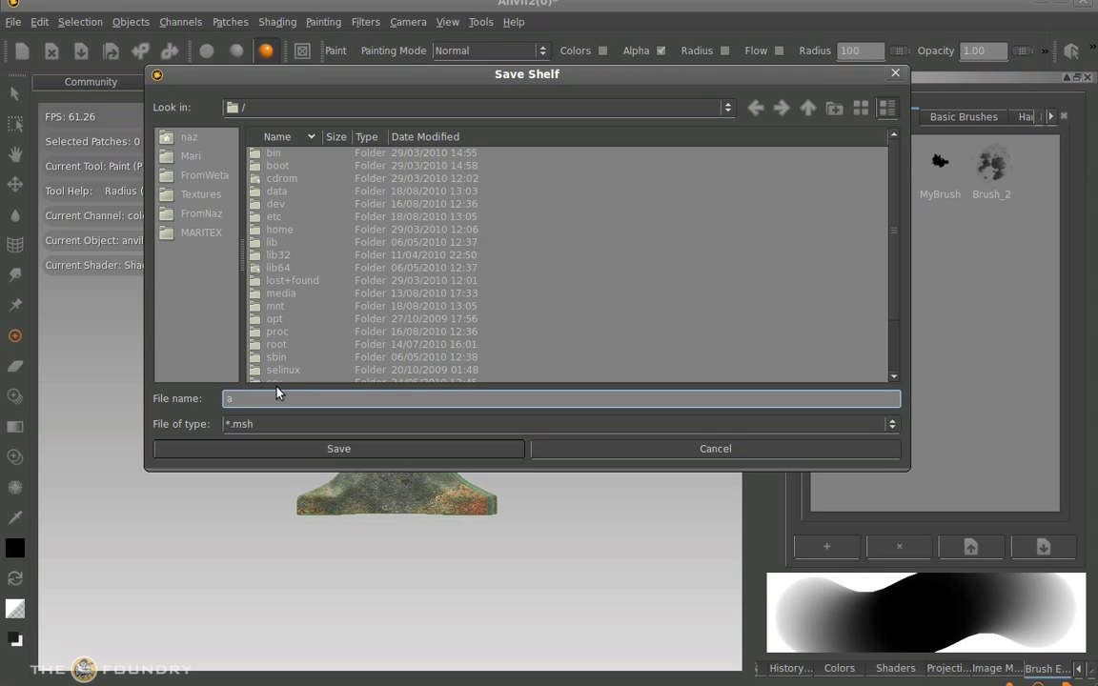
{"action": "type", "text": "nvilshelf"}
{"action": "left_click", "coordinate": [186, 138]}
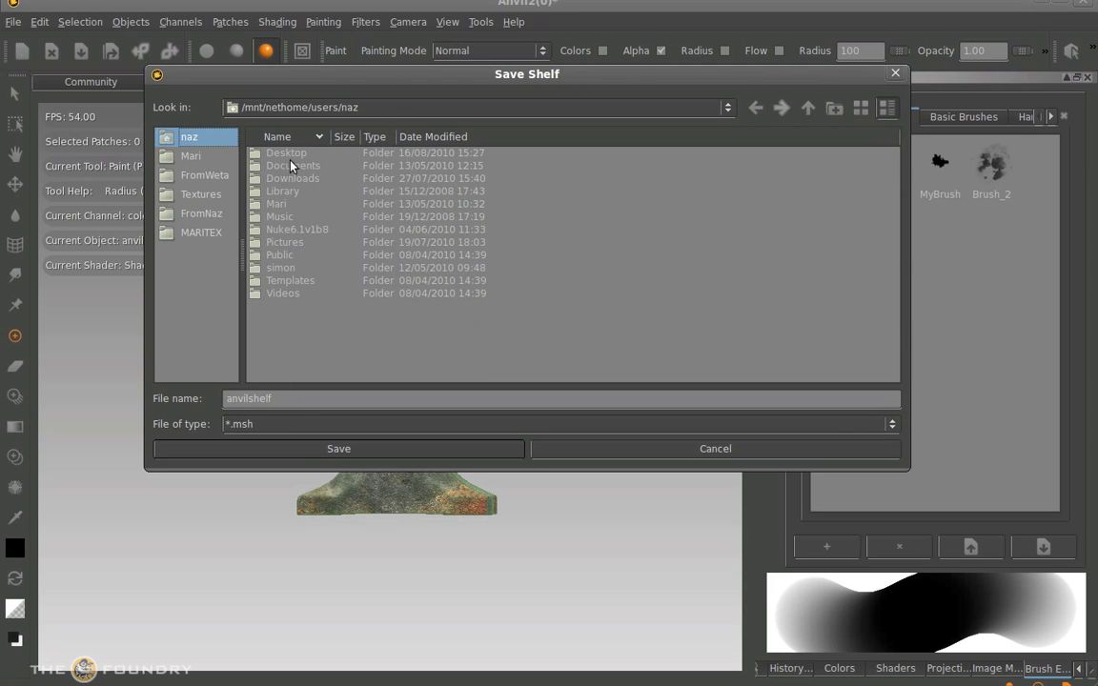
{"action": "left_click", "coordinate": [358, 447]}
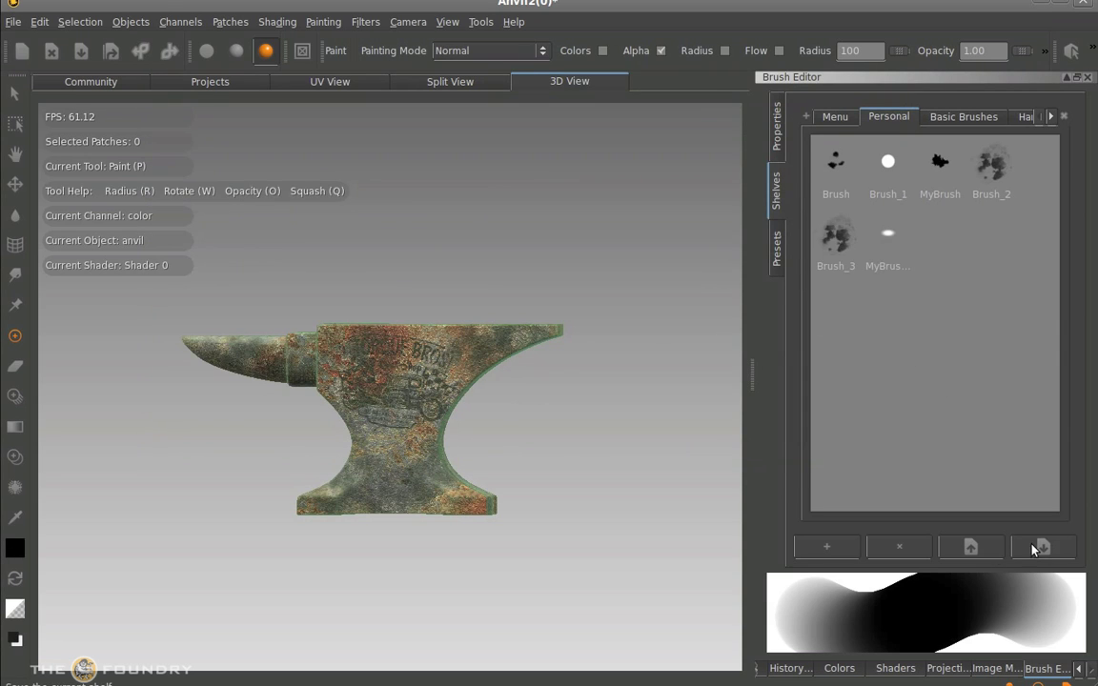
Step: Import anvilshelf.msh back into the shelves and show the Menu shelf
{"action": "left_click", "coordinate": [970, 546]}
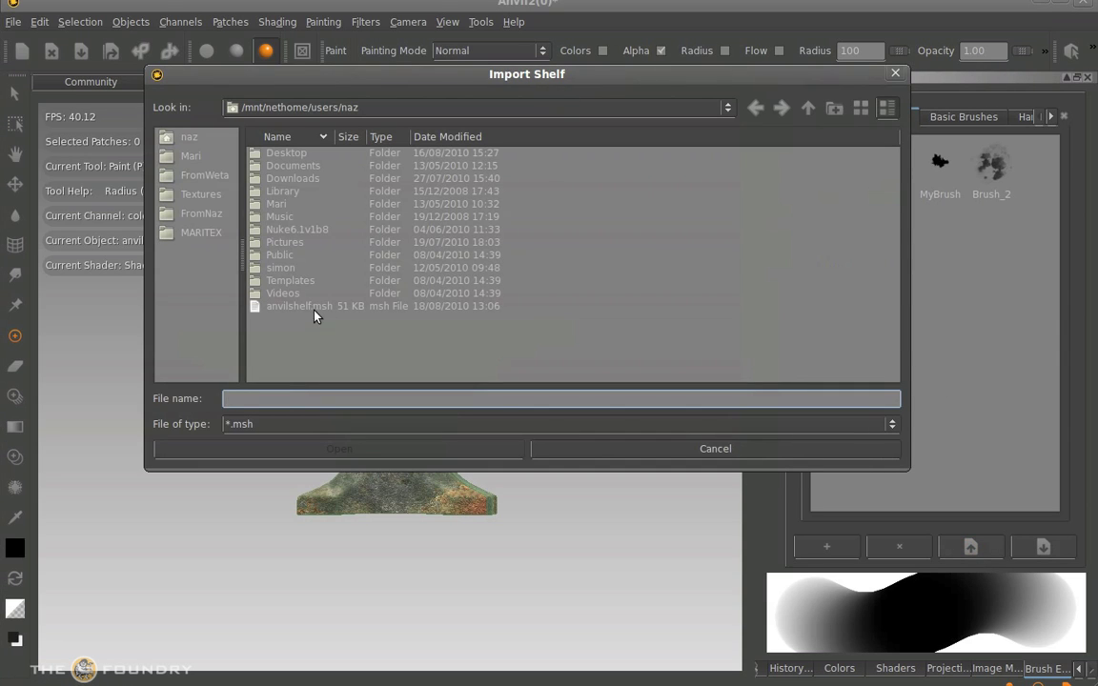
{"action": "left_click", "coordinate": [299, 306]}
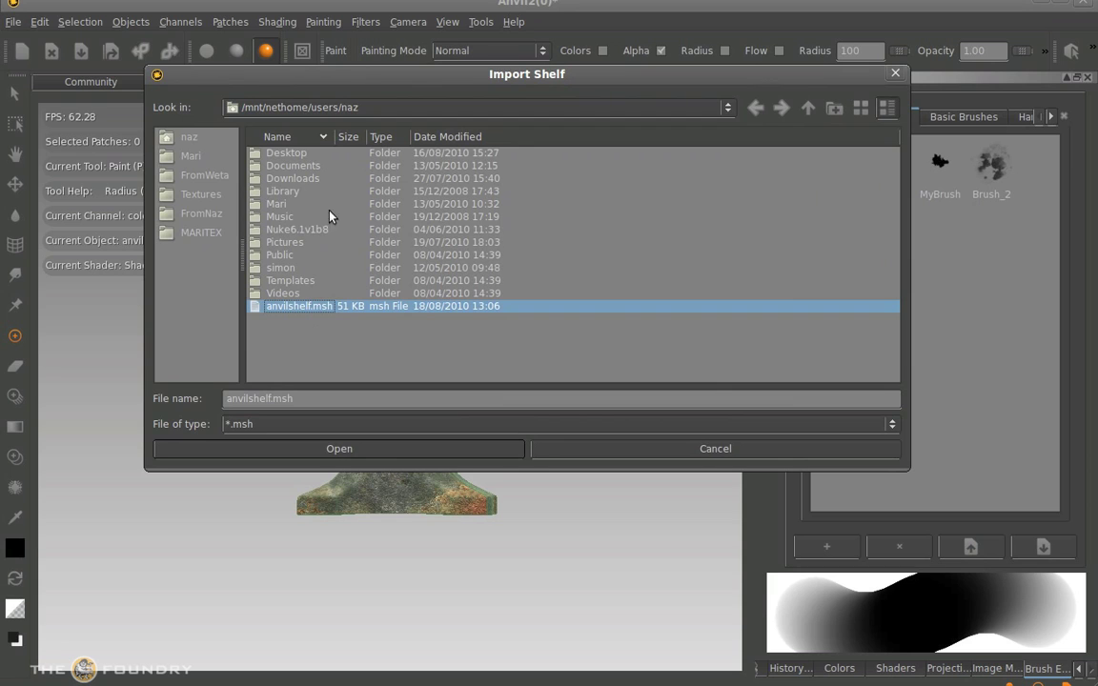
{"action": "left_click", "coordinate": [675, 446]}
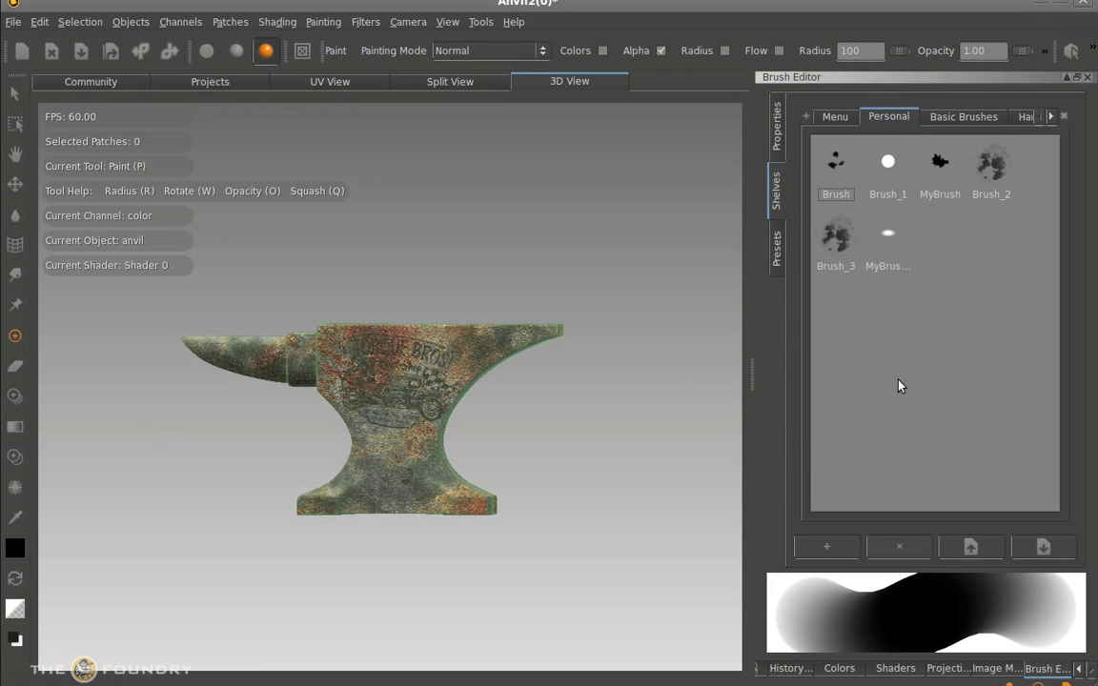
{"action": "left_click", "coordinate": [837, 119]}
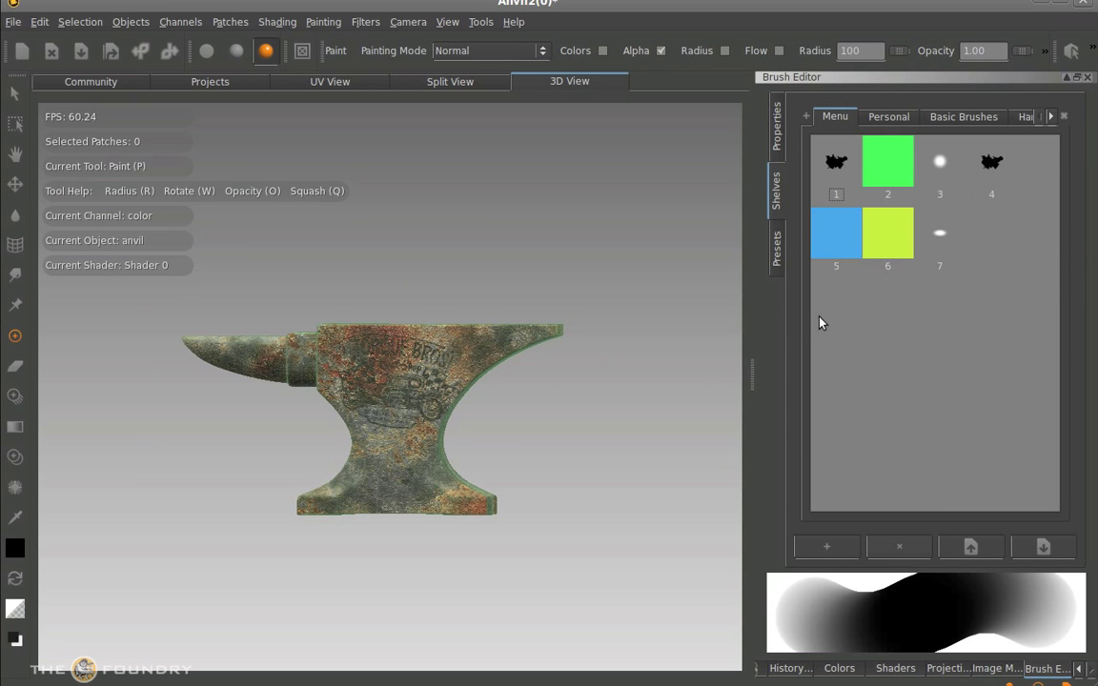
Step: Show the Objects list, orbit the anvil to a three-quarter top view, and display the Community forum
{"action": "left_click", "coordinate": [776, 669]}
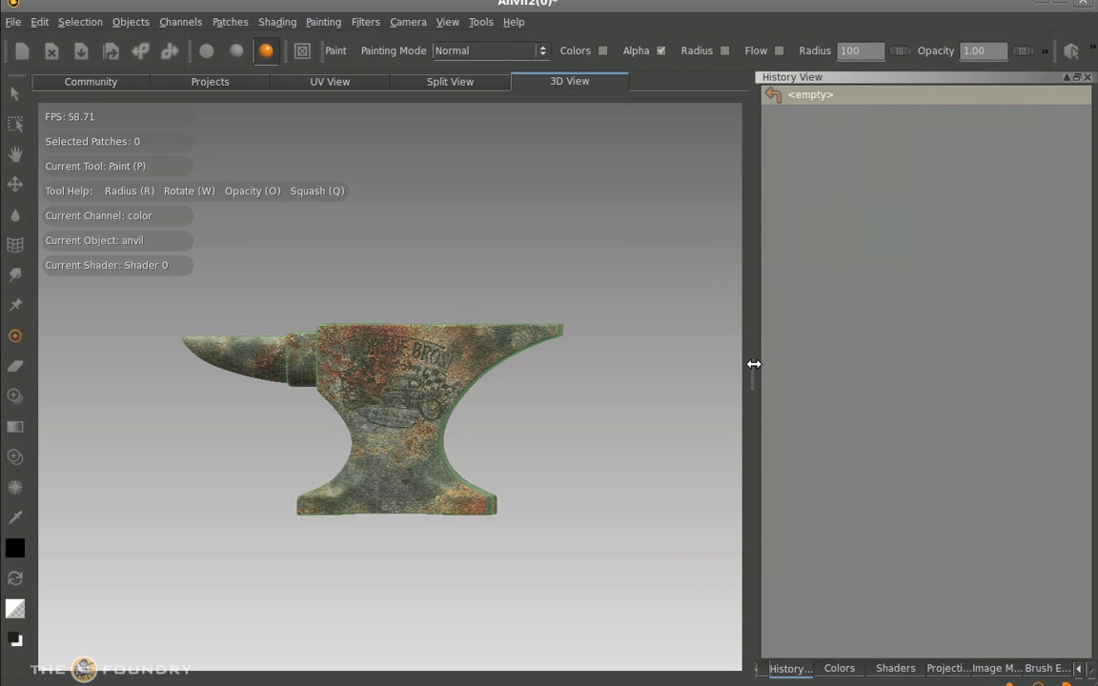
{"action": "left_click", "coordinate": [780, 671]}
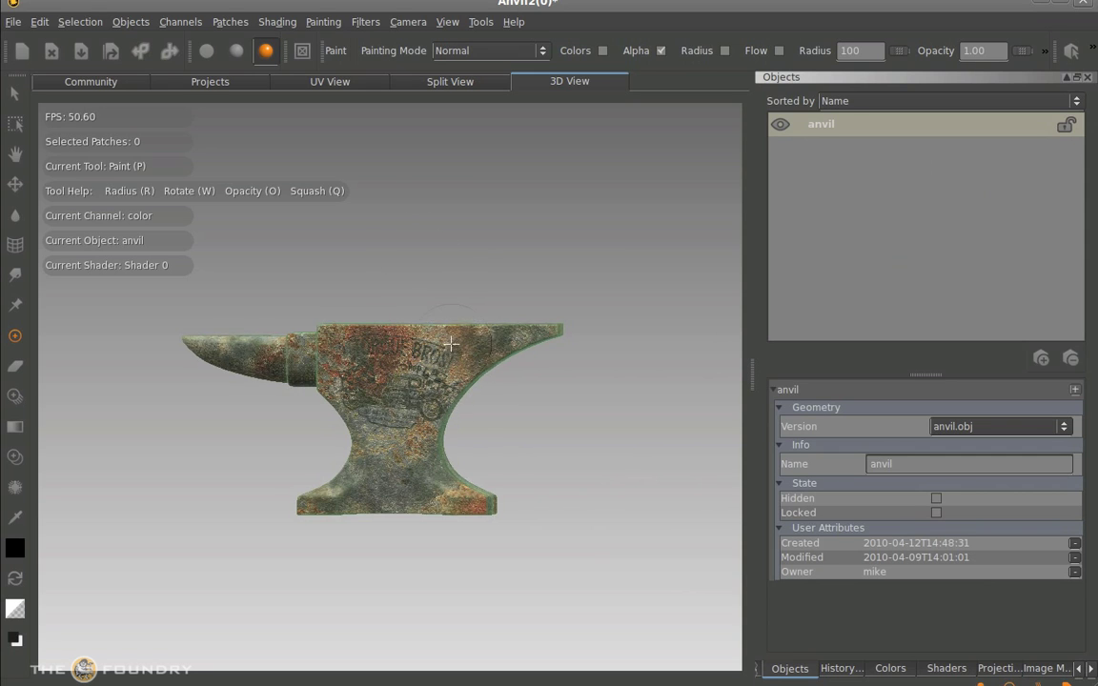
{"action": "middle_click_drag", "start_coordinate": [452, 367], "coordinate": [376, 380]}
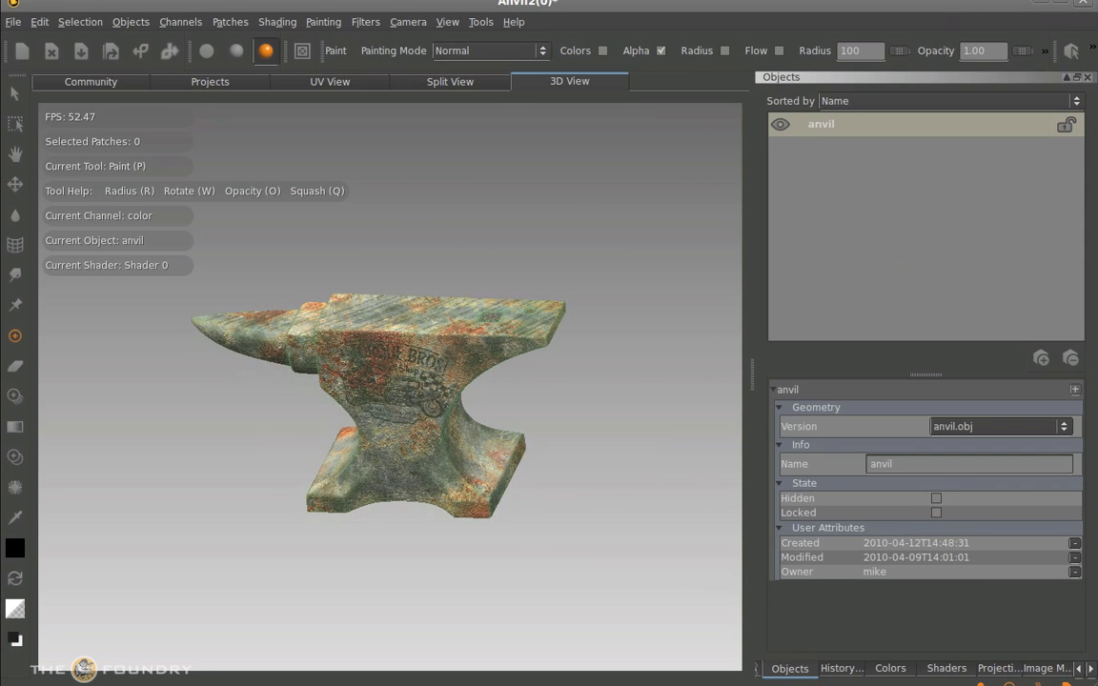
{"action": "left_click", "coordinate": [124, 81]}
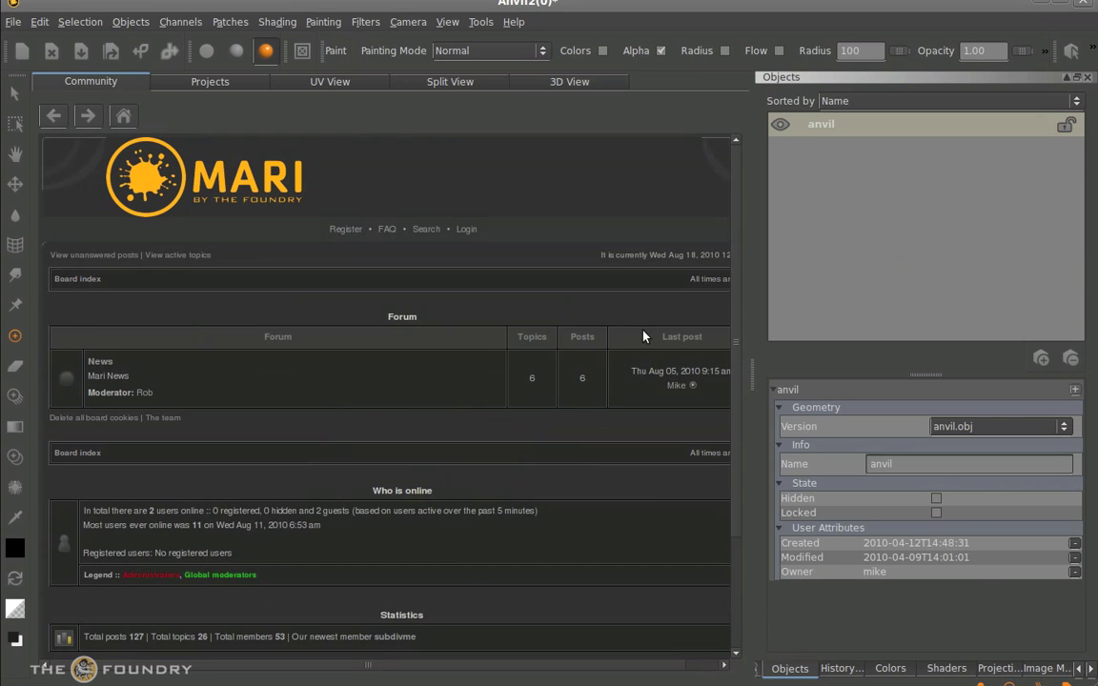